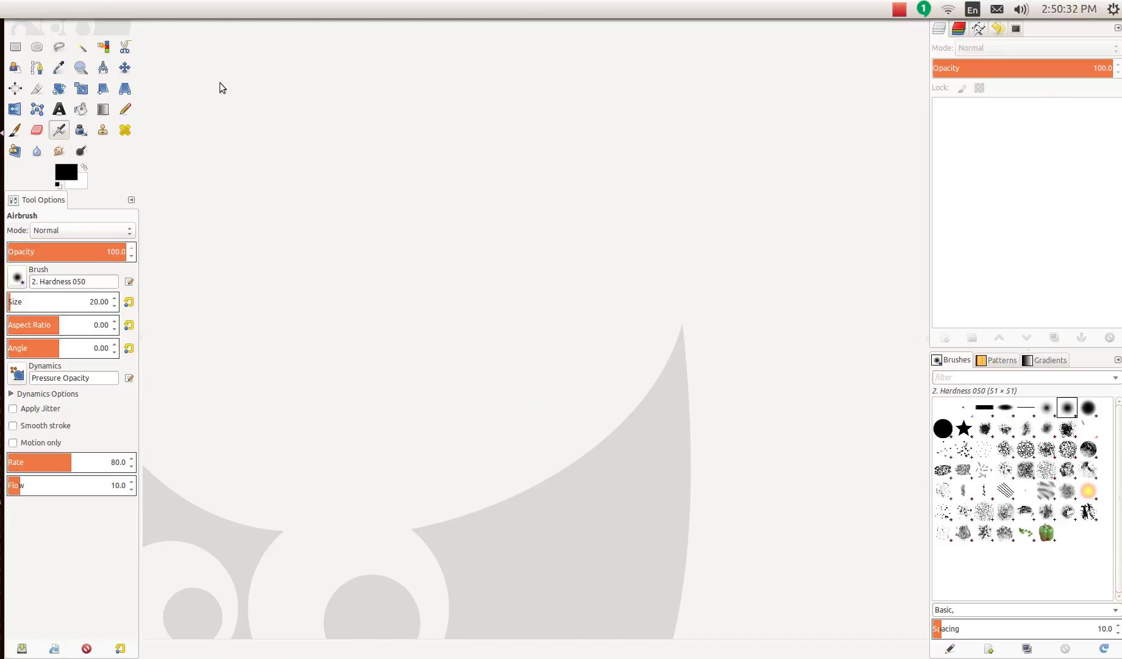
Step: Create a new blank 640 × 1450 image
left_click(18, 8)
left_click(38, 24)
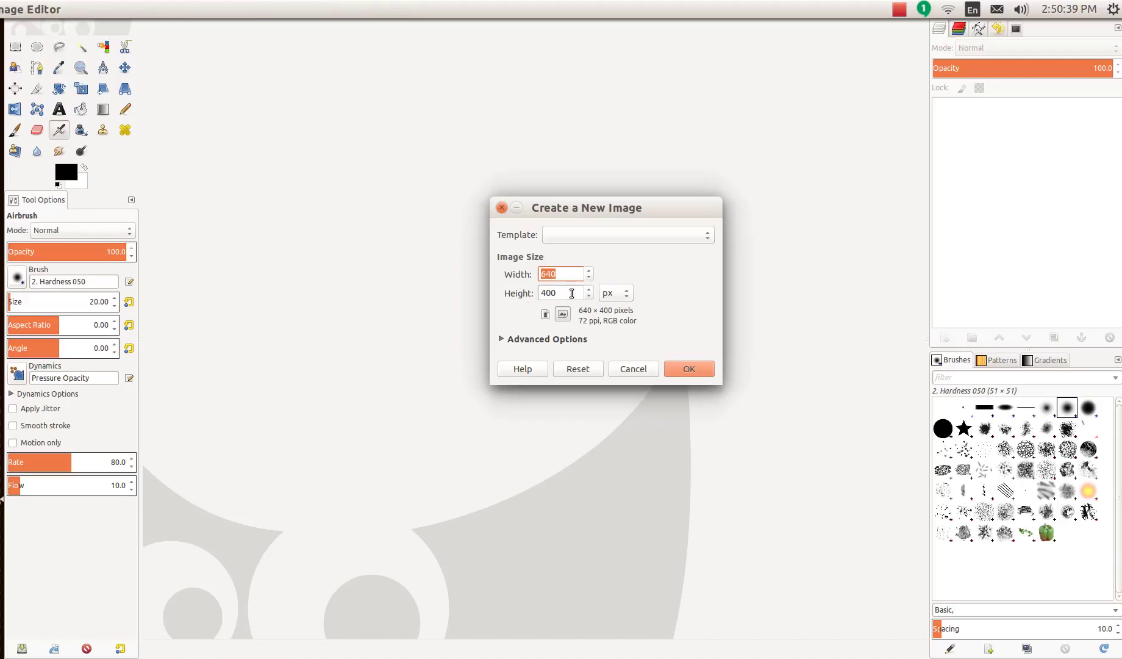
key("Tab")
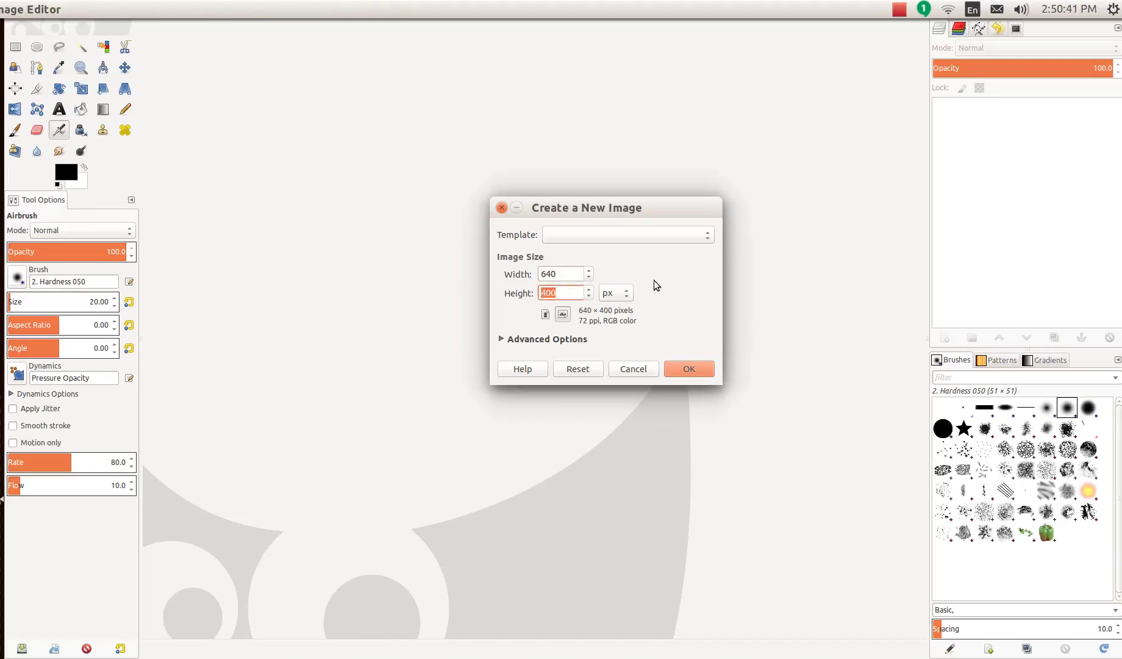
type("1450")
left_click(701, 367)
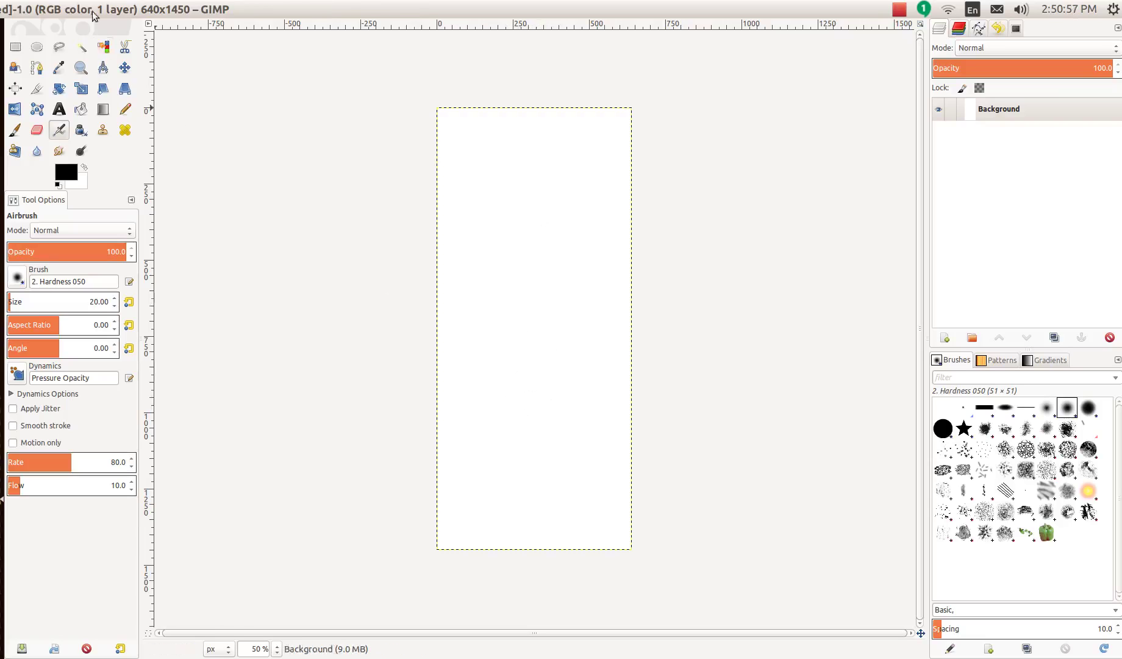
Step: Create a second blank image at 640 × 900 and close the 640 × 1450 one
left_click(20, 9)
left_click(25, 23)
double_click(558, 293)
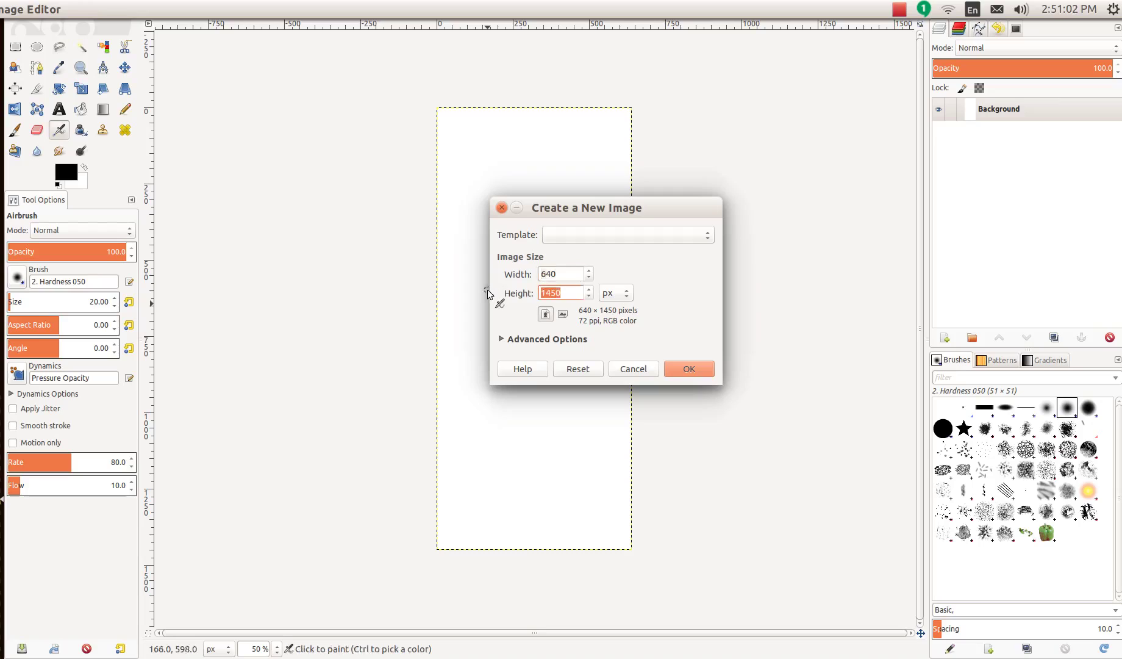
type("900")
left_click(688, 369)
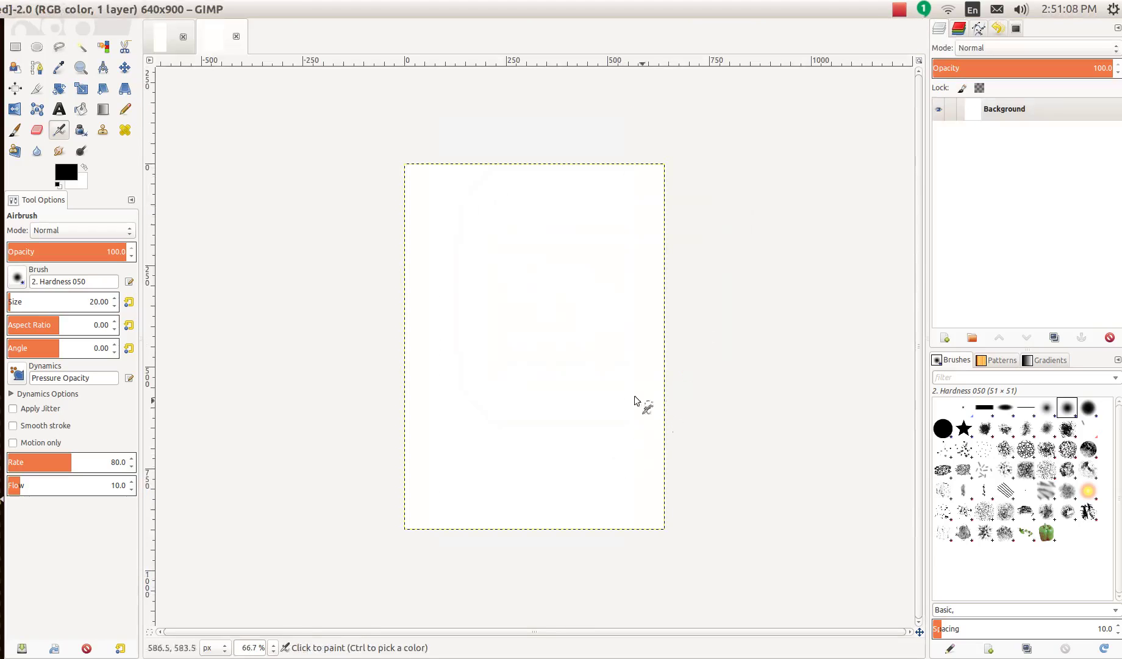
left_click(184, 35)
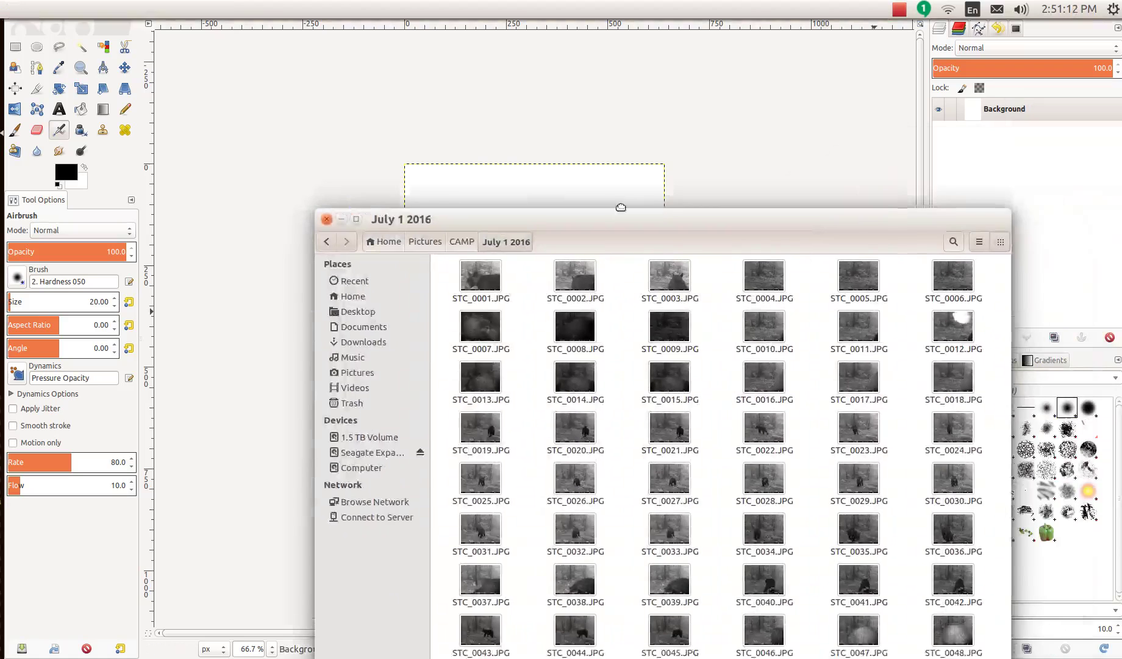
left_click_drag(637, 149, 570, 124)
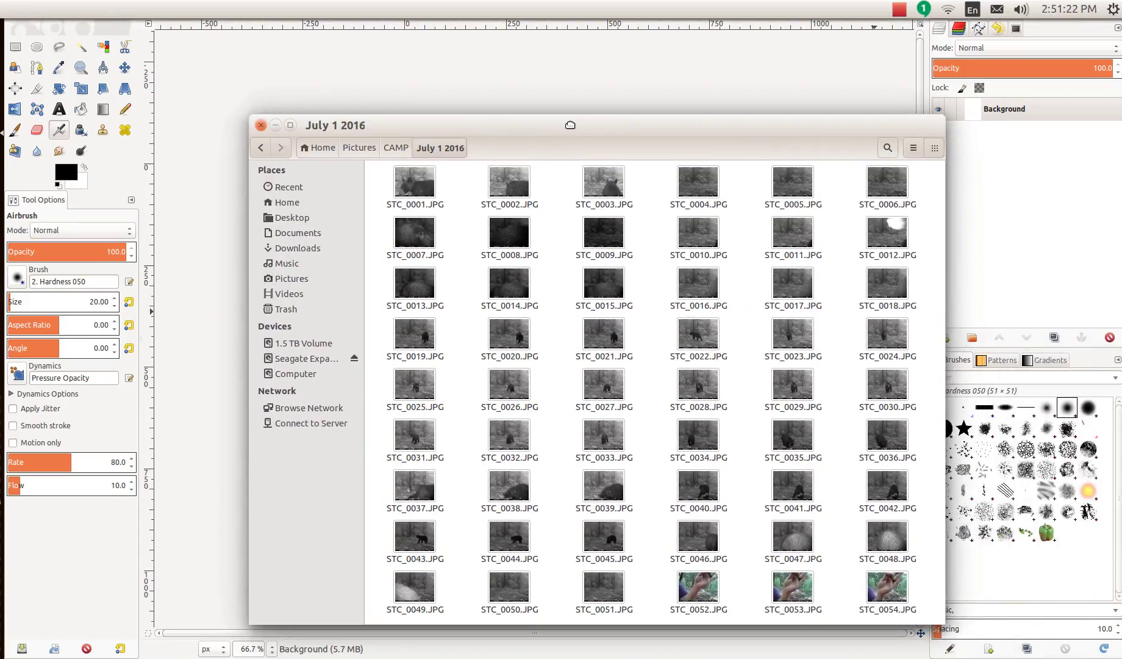
left_click_drag(571, 125, 672, 143)
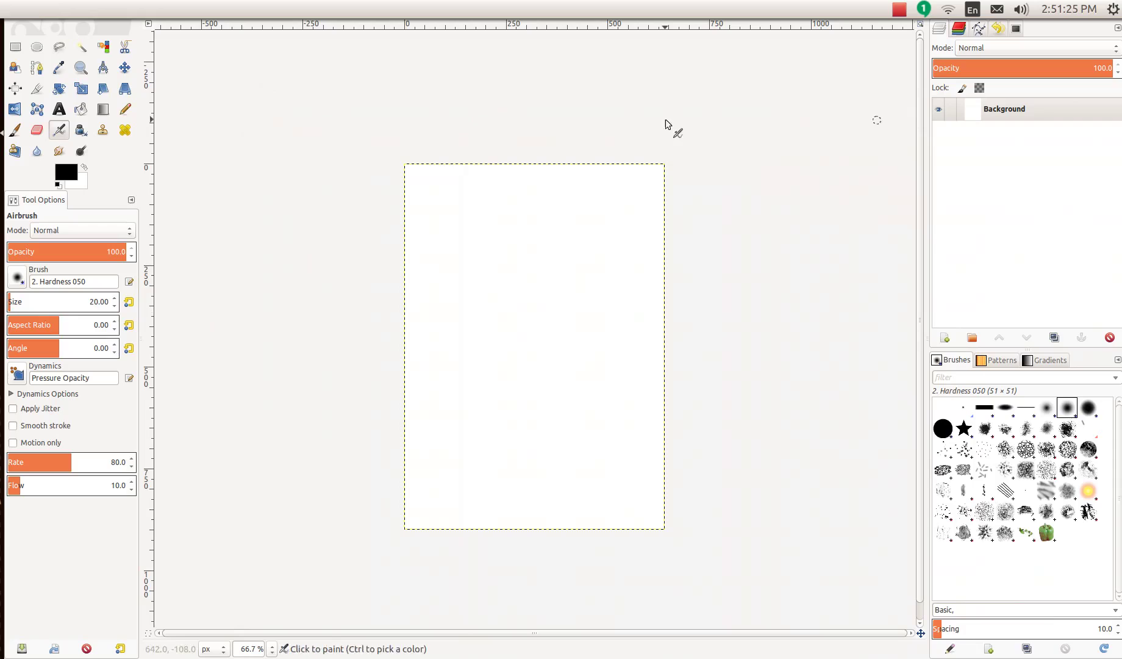
Step: Pick the Text tool and choose the Sonic XBd BT font
left_click(60, 115)
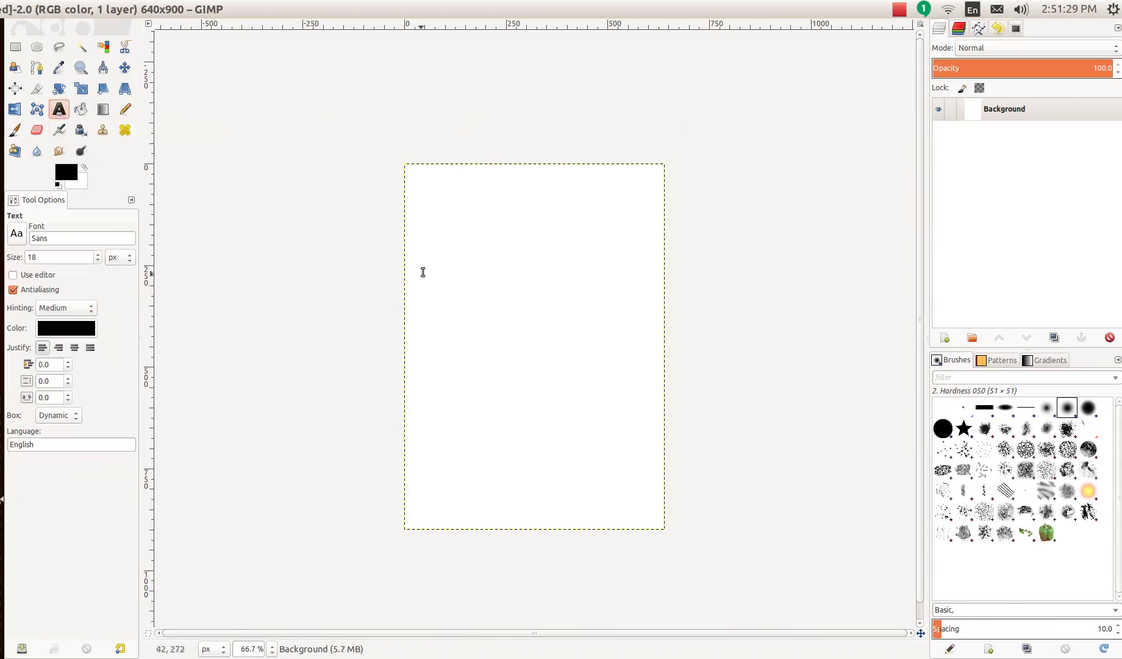
left_click(433, 195)
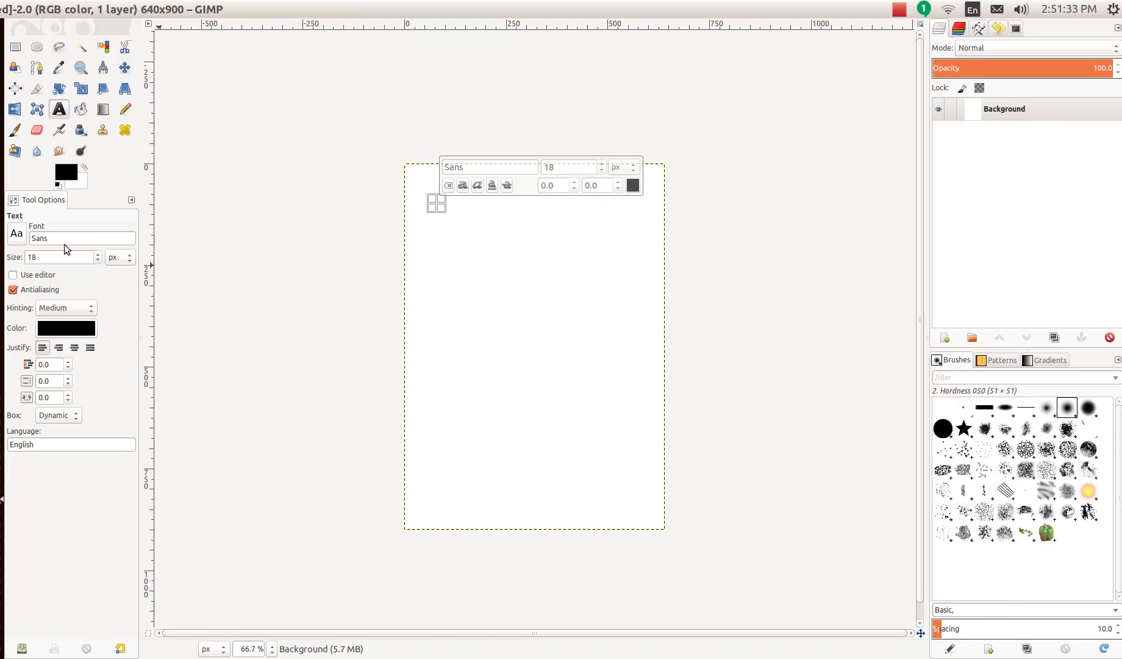
left_click(18, 239)
scroll(65, 346, "down", 2)
scroll(65, 349, "down", 2)
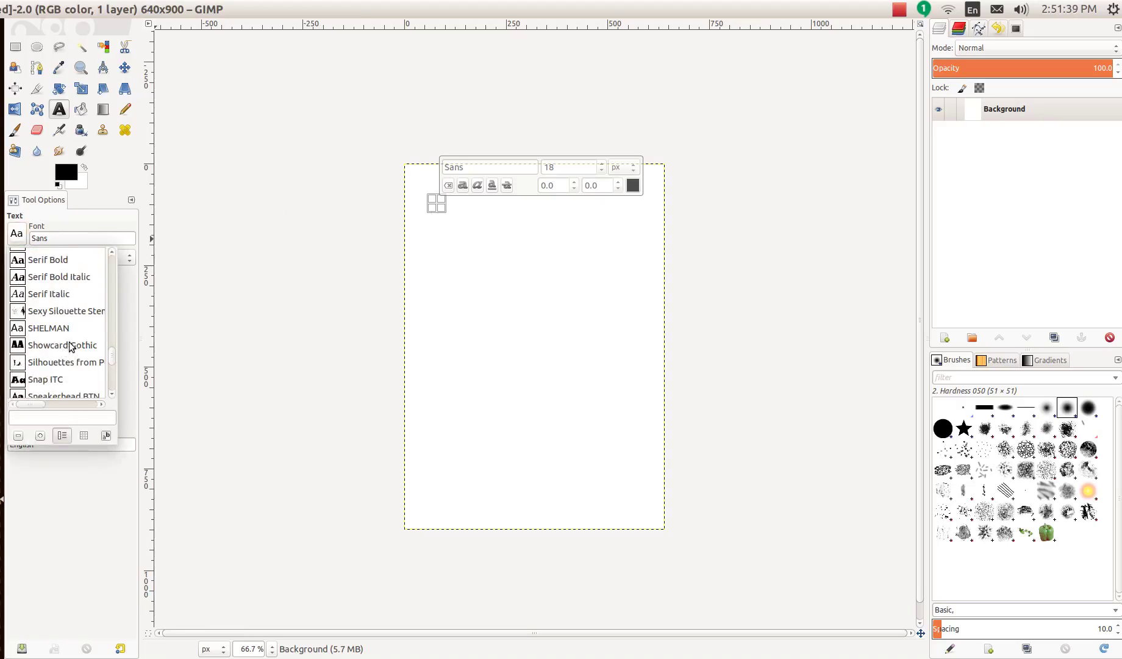
scroll(70, 346, "down", 3)
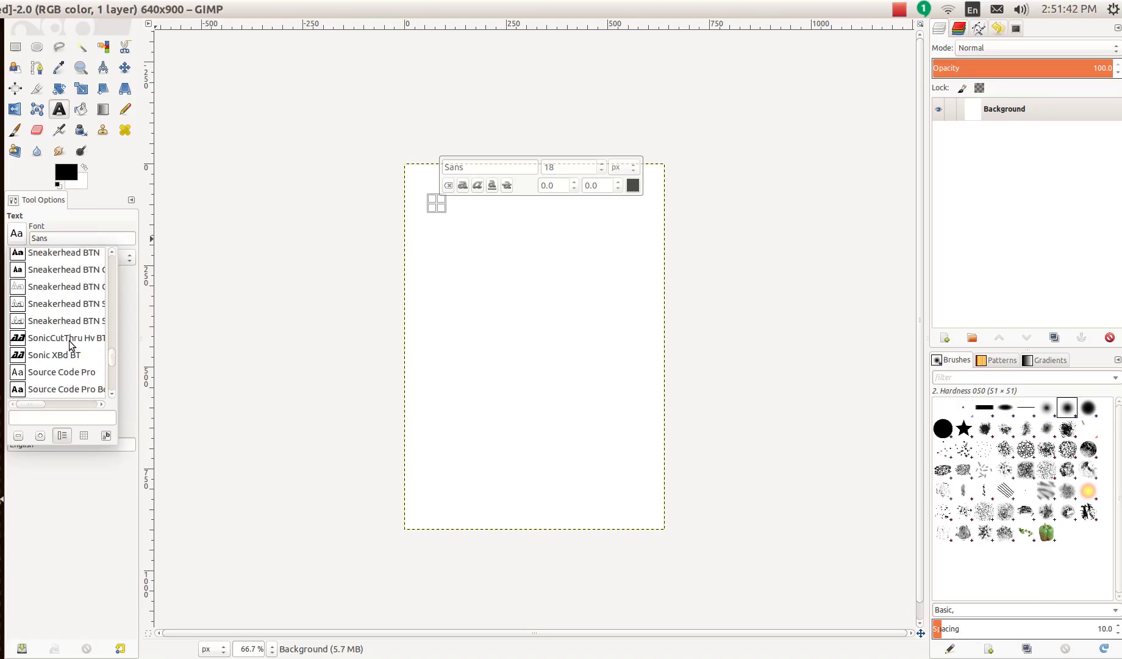
scroll(71, 345, "down", 1)
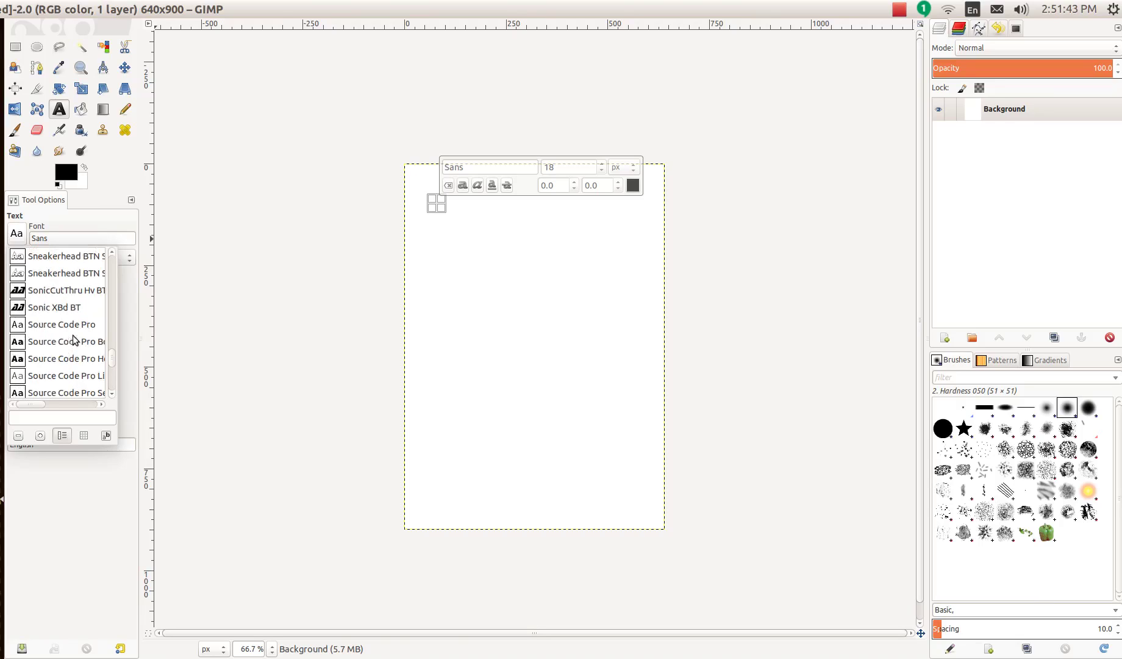
double_click(39, 306)
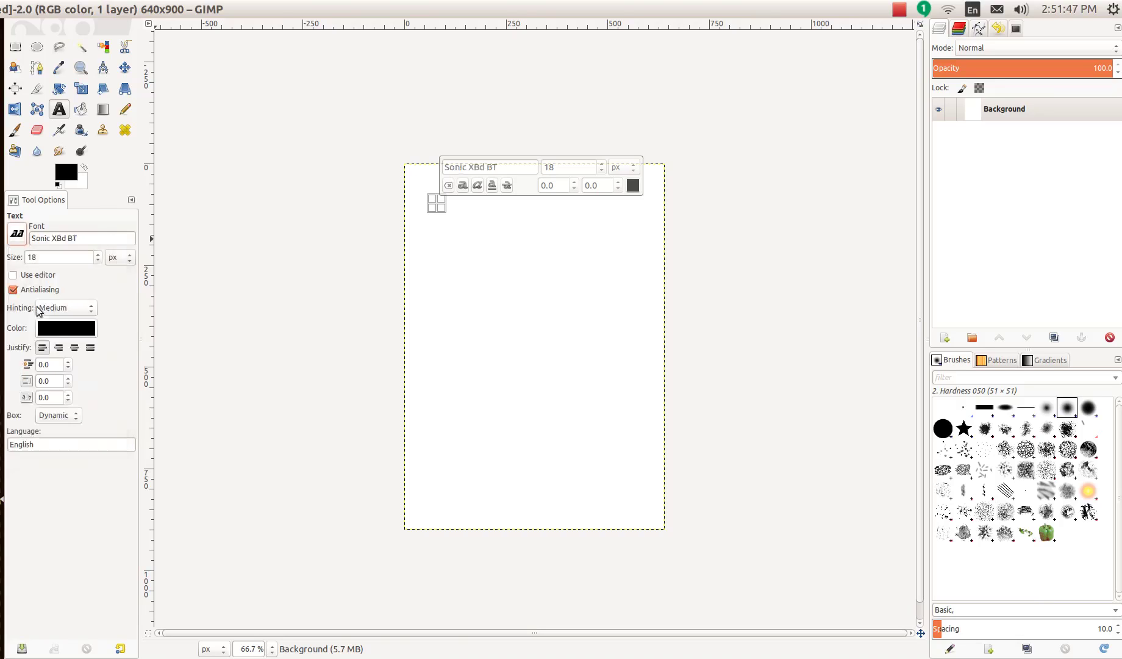
Step: Set the text size to 55 px and type 'Bears' in a box near the top-left
double_click(564, 167)
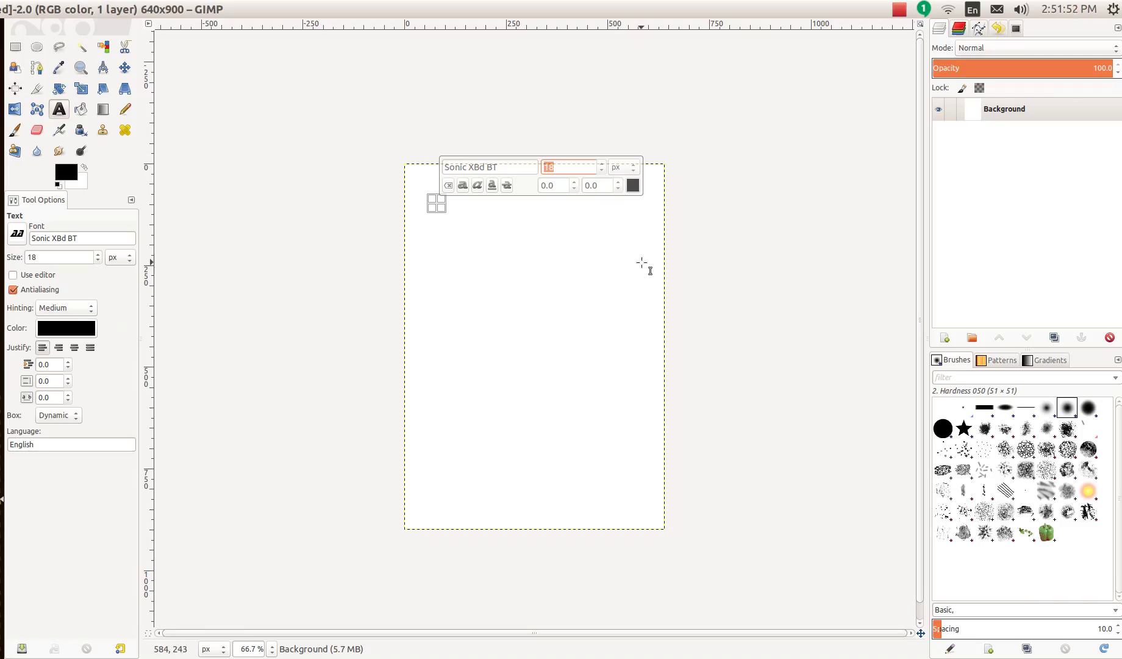
type("55")
key("Return")
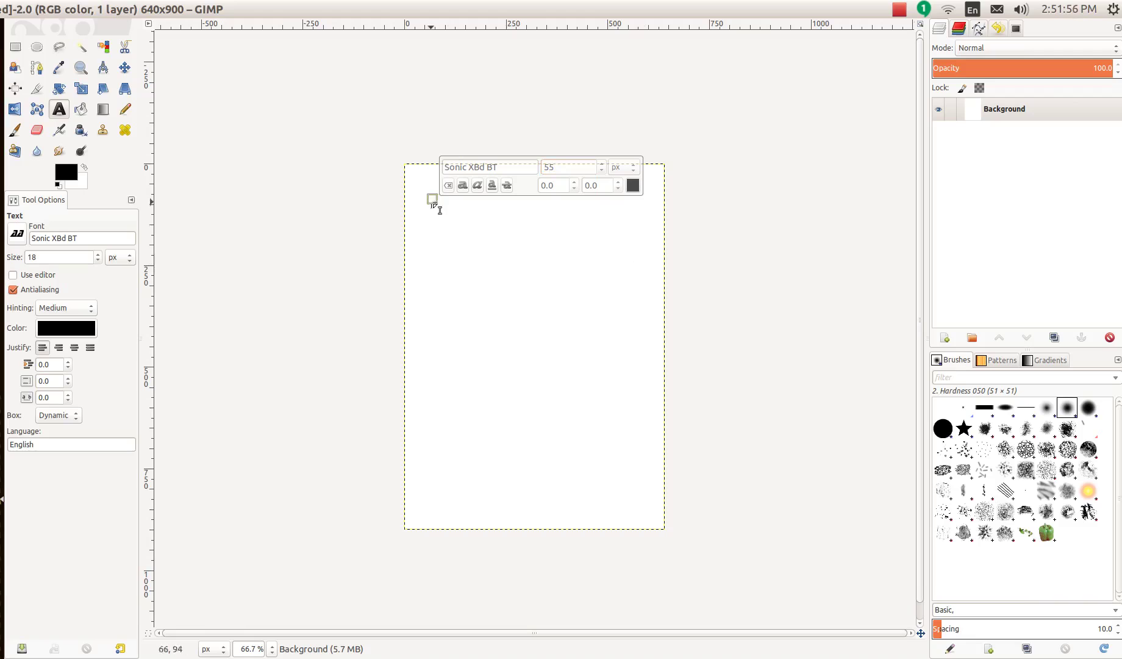
left_click_drag(452, 216, 517, 273)
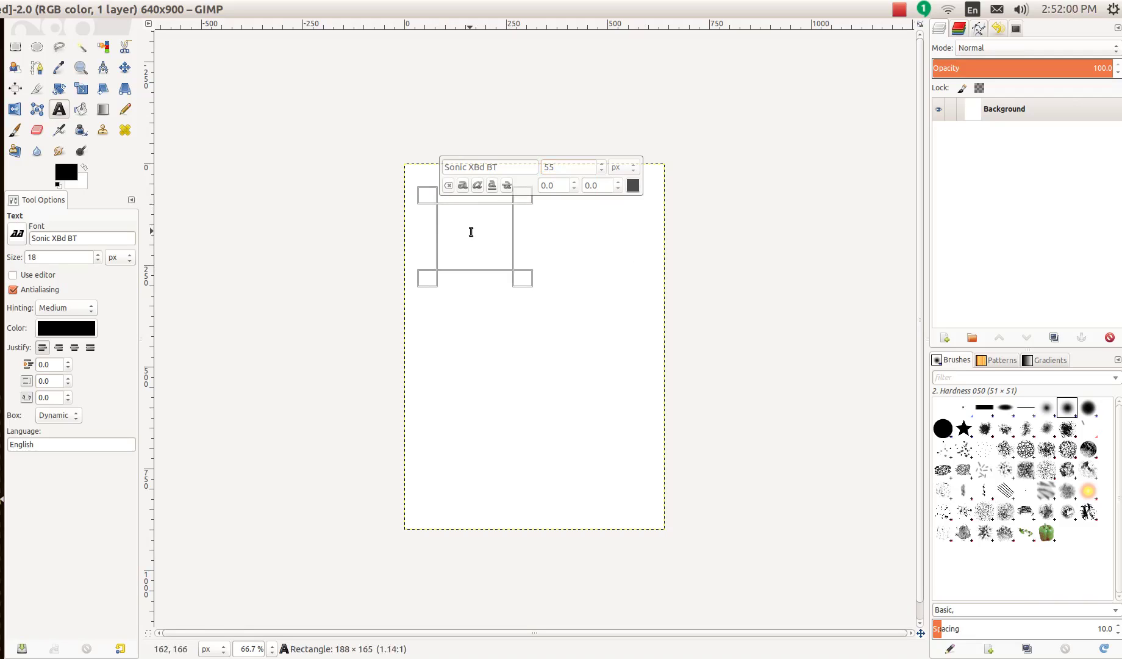
type("Bears")
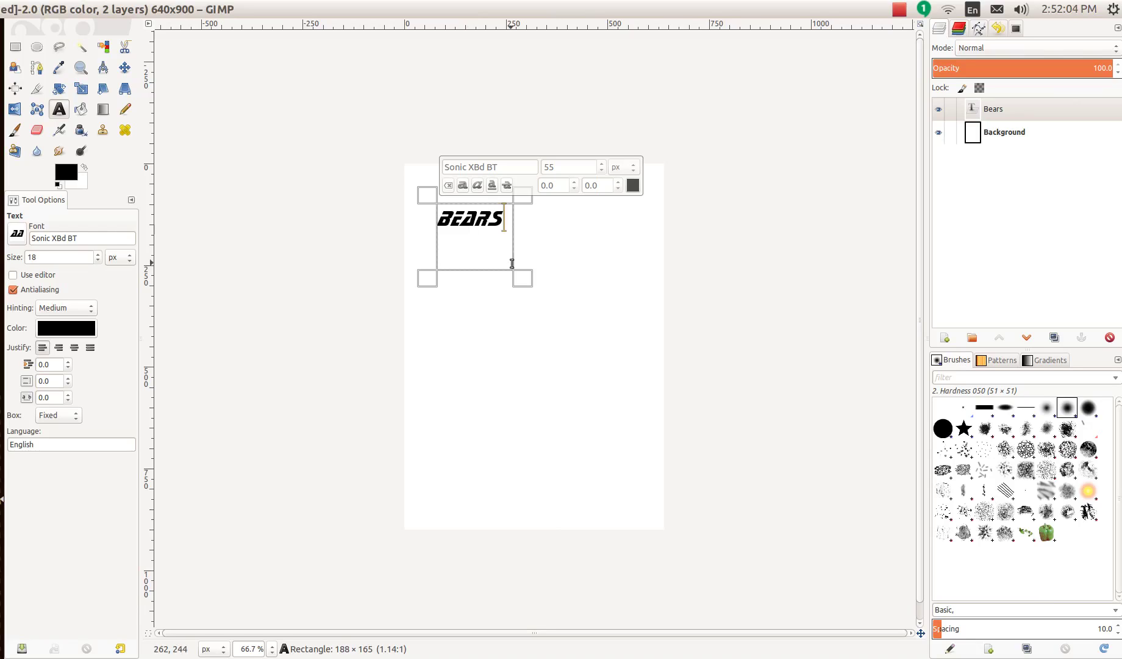
Step: Shrink the title's text box, set its size to 65 px and try the Spiders font
left_click_drag(523, 278, 404, 217)
double_click(563, 166)
type("65")
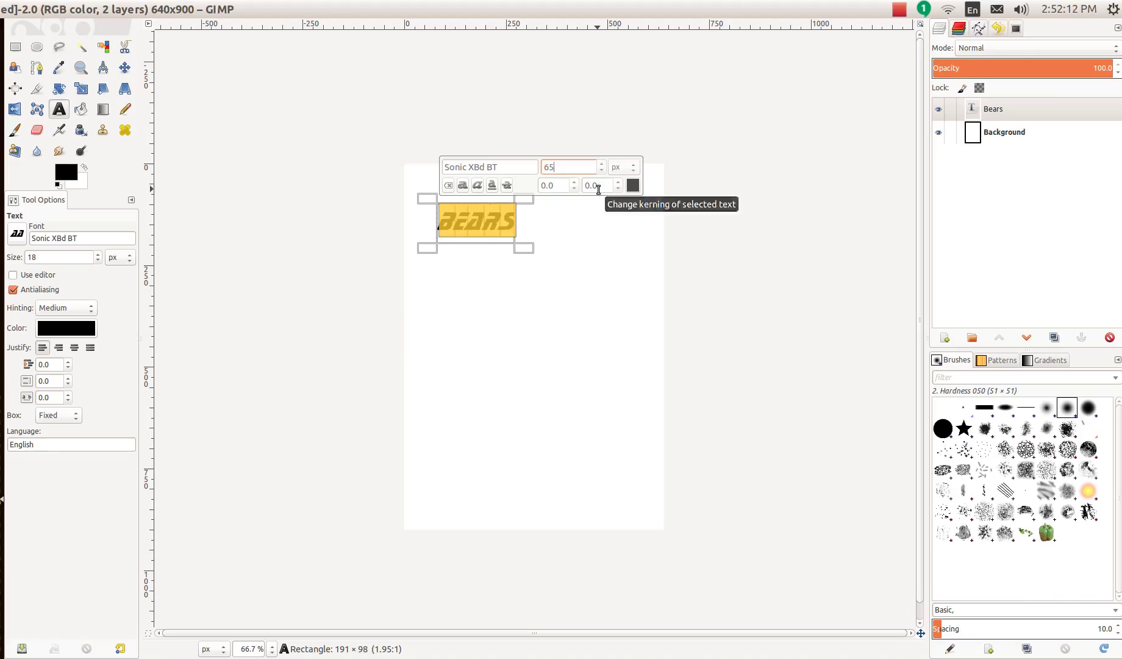
left_click(498, 168)
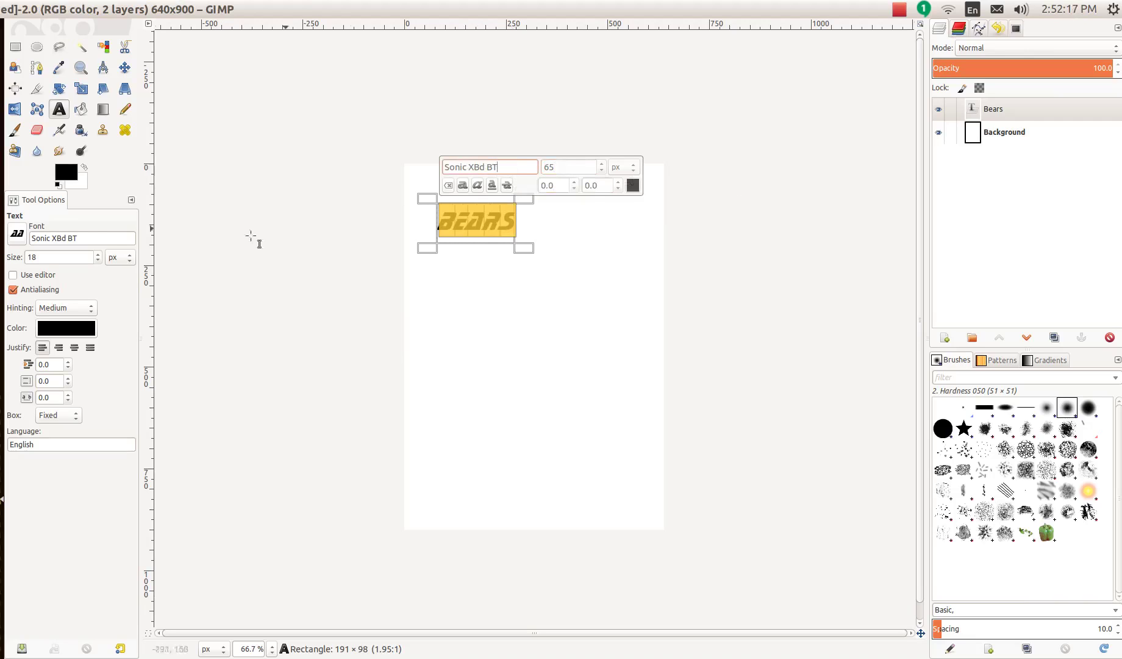
left_click(17, 236)
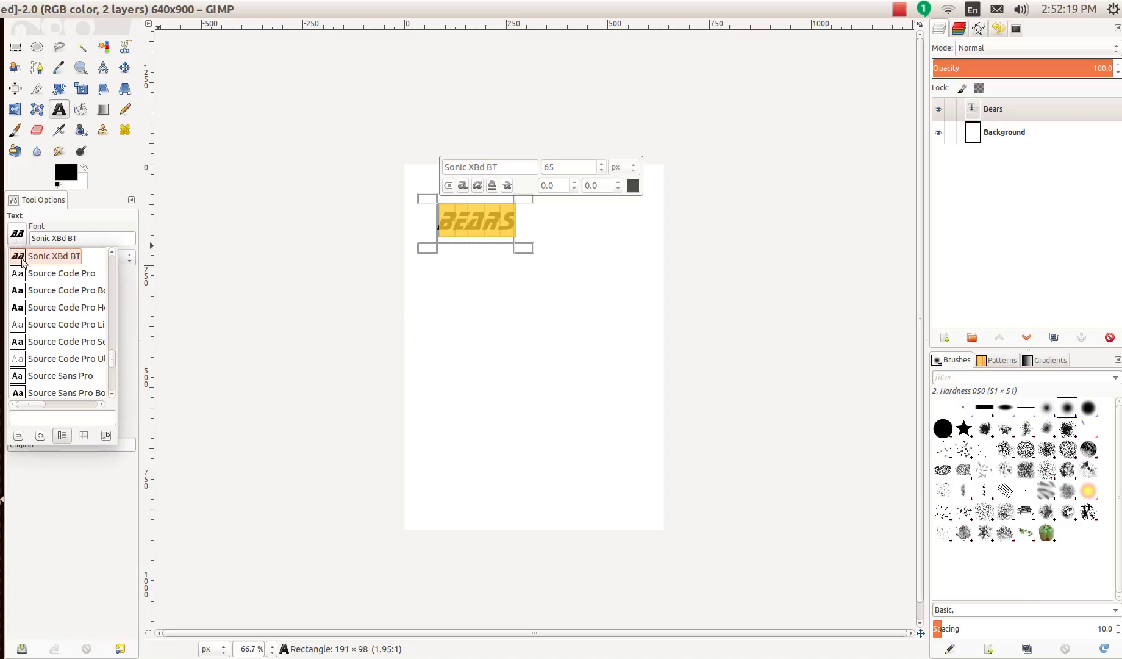
scroll(58, 334, "down", 5)
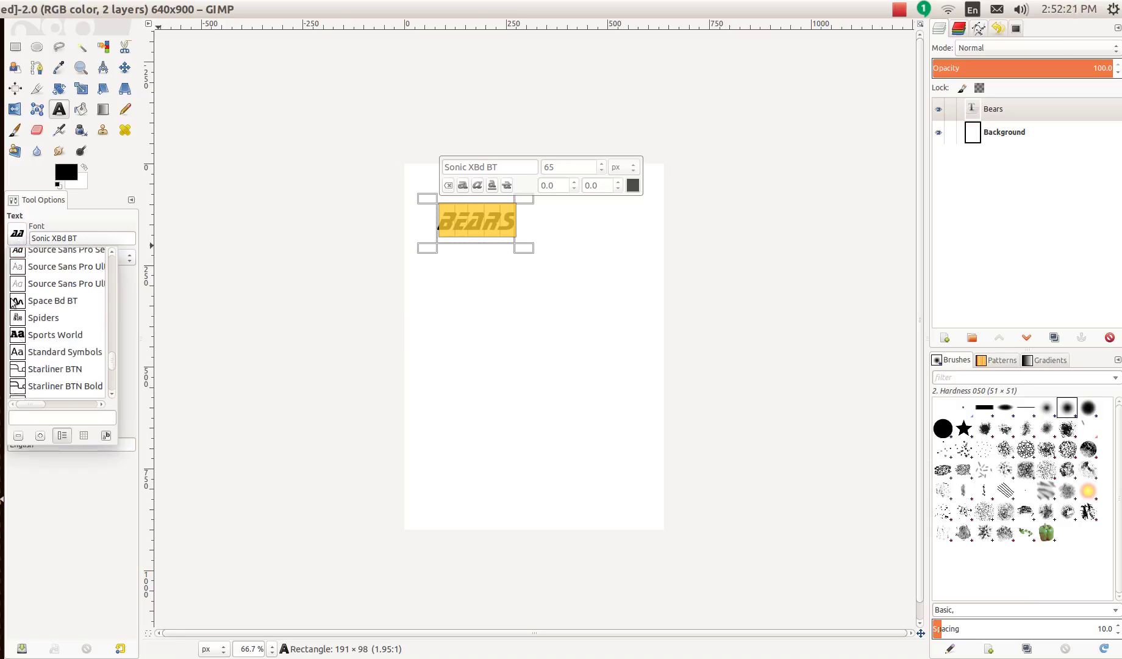
left_click(25, 317)
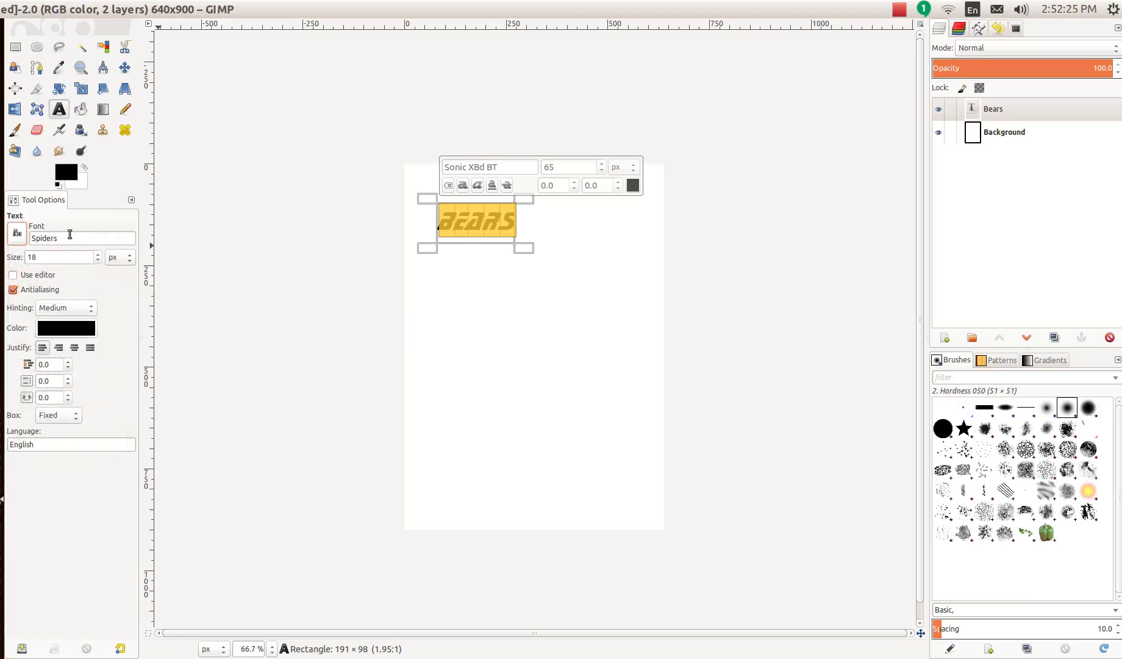
Step: Apply the Stencil font to the BEARS title
left_click(17, 235)
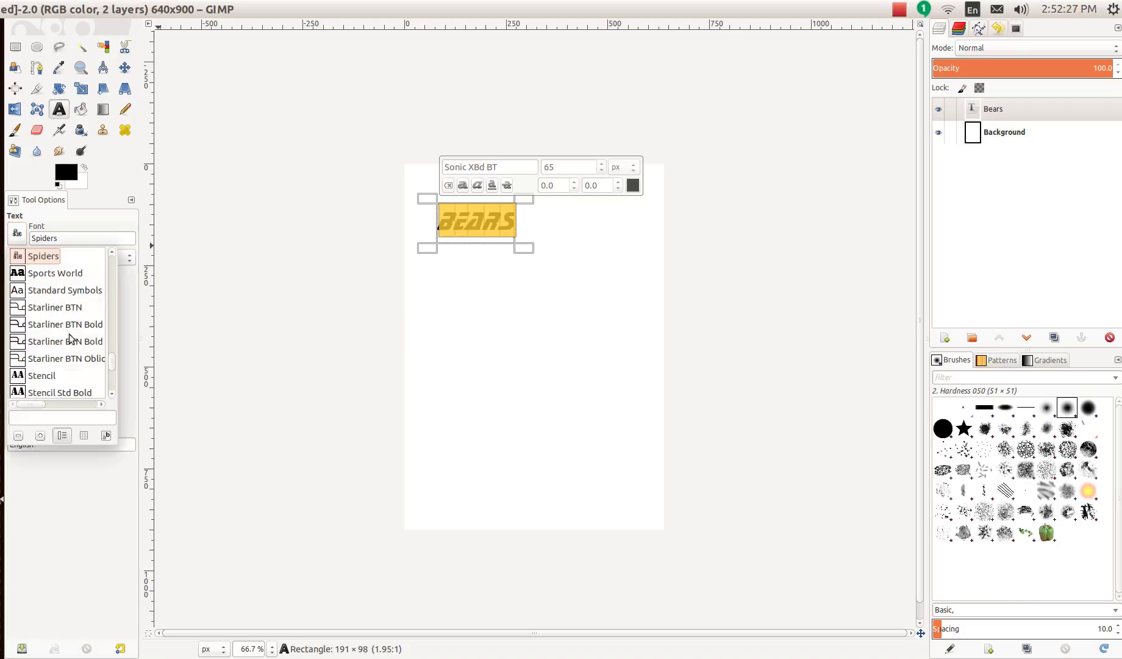
scroll(70, 344, "down", 2)
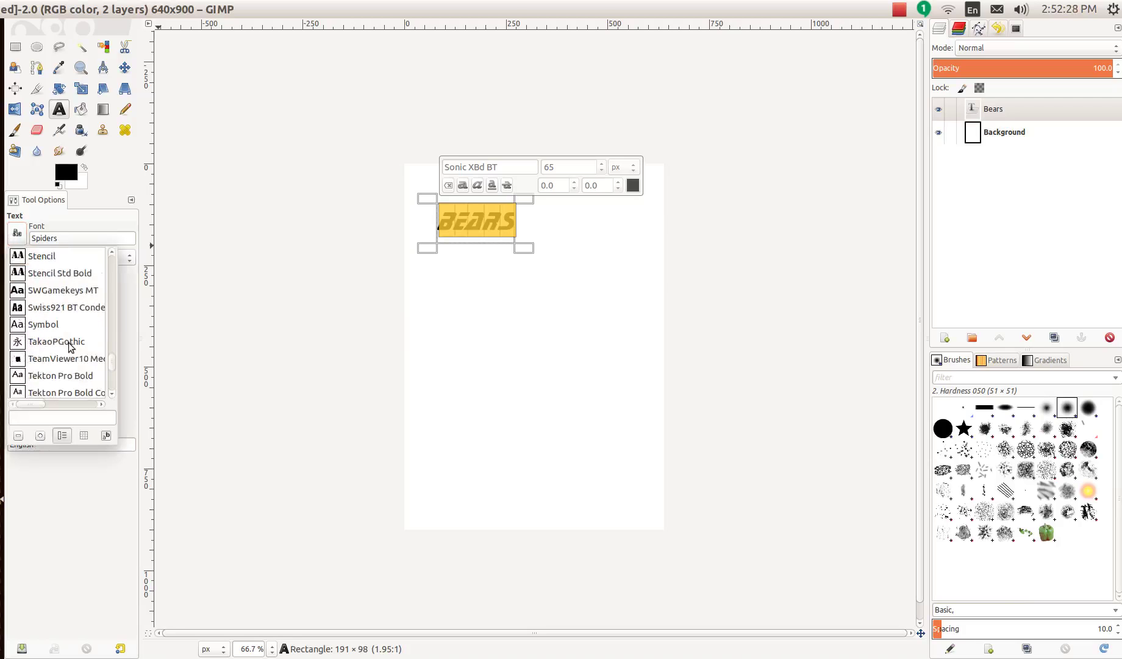
left_click(33, 257)
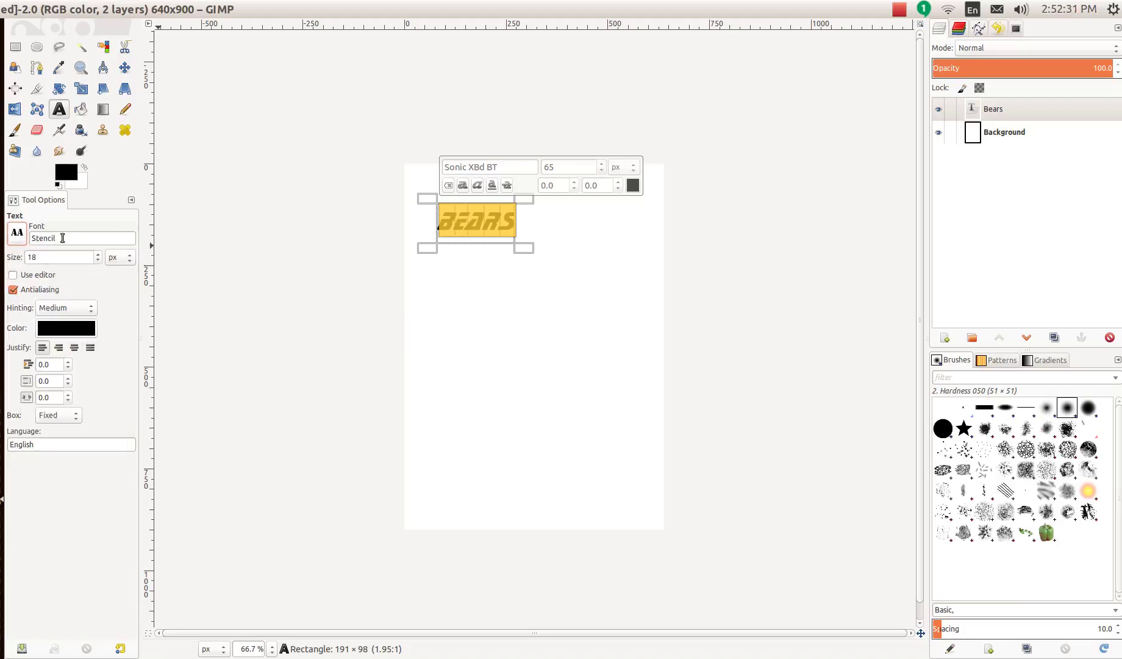
left_click_drag(61, 238, 29, 238)
key("ctrl+c")
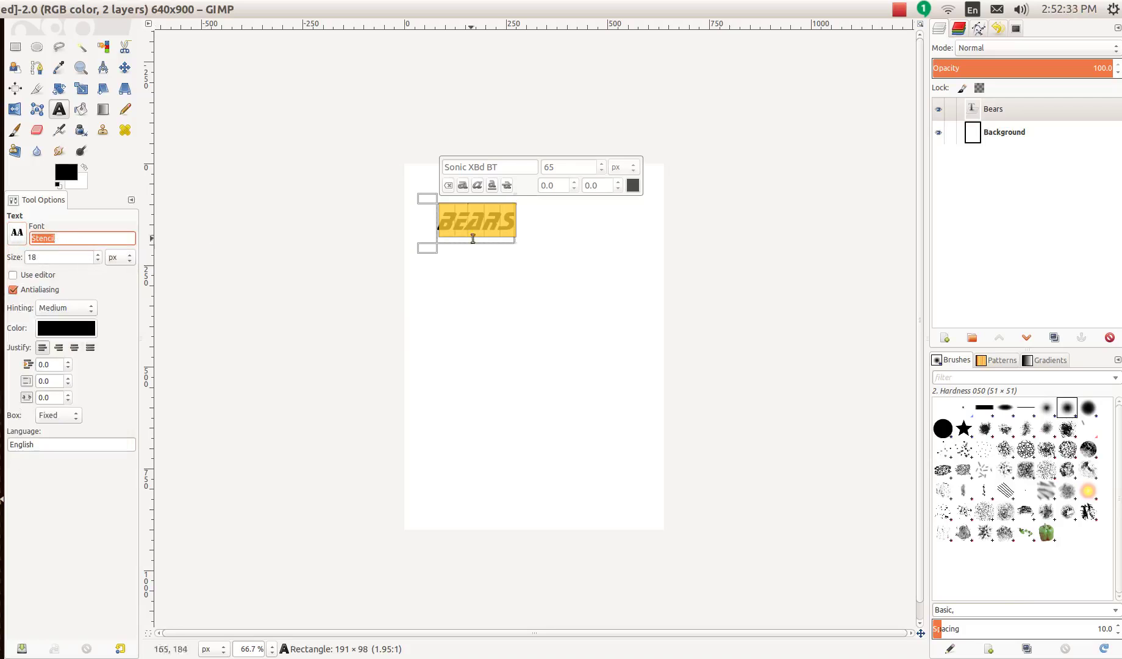
left_click_drag(516, 166, 428, 167)
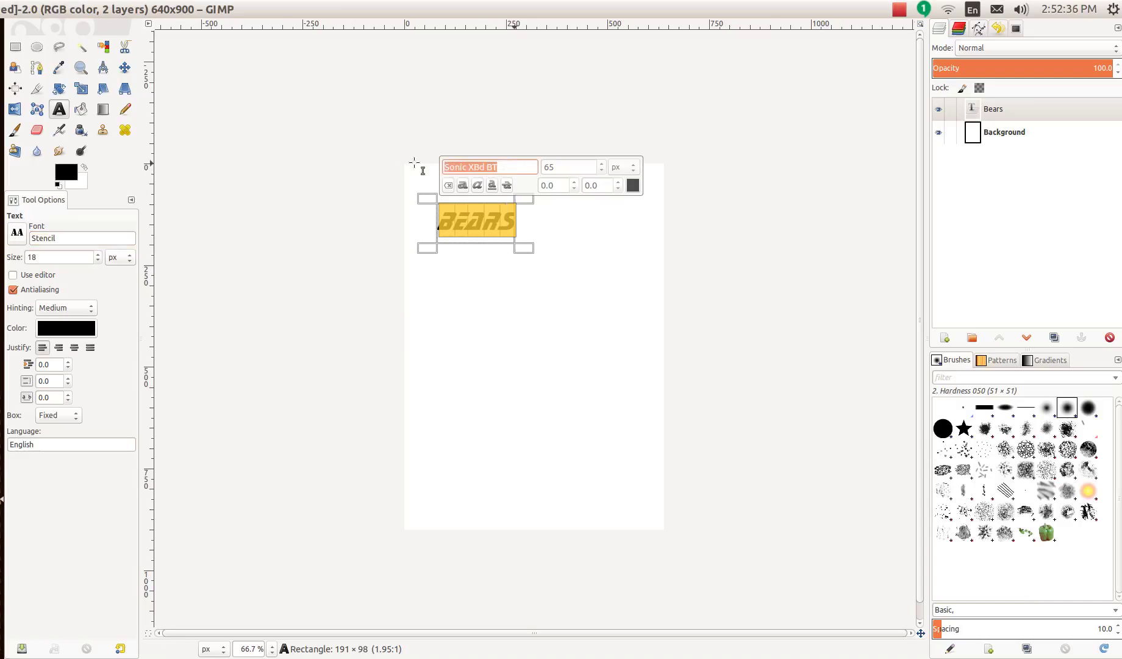
key("ctrl+v")
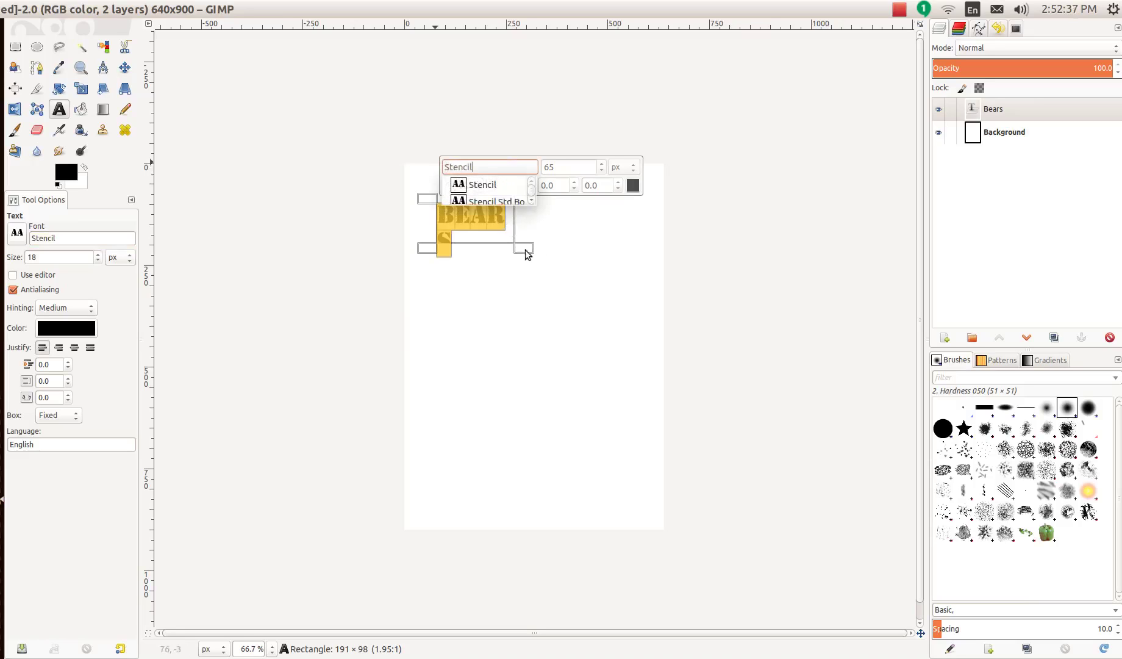
left_click(523, 251)
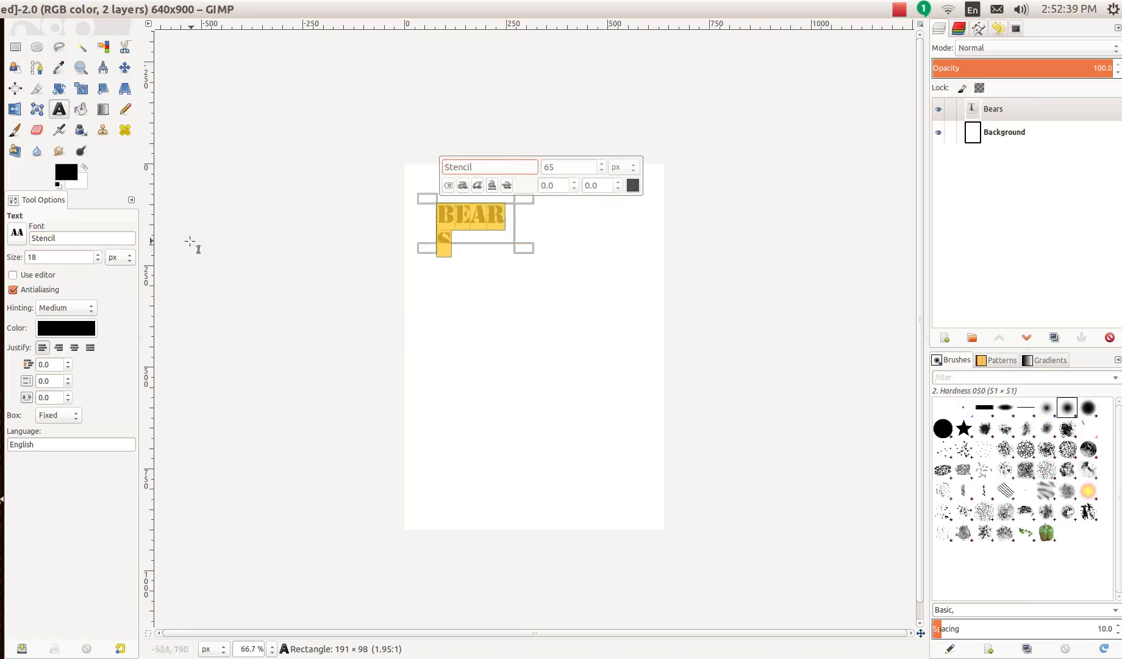
left_click_drag(73, 237, 22, 226)
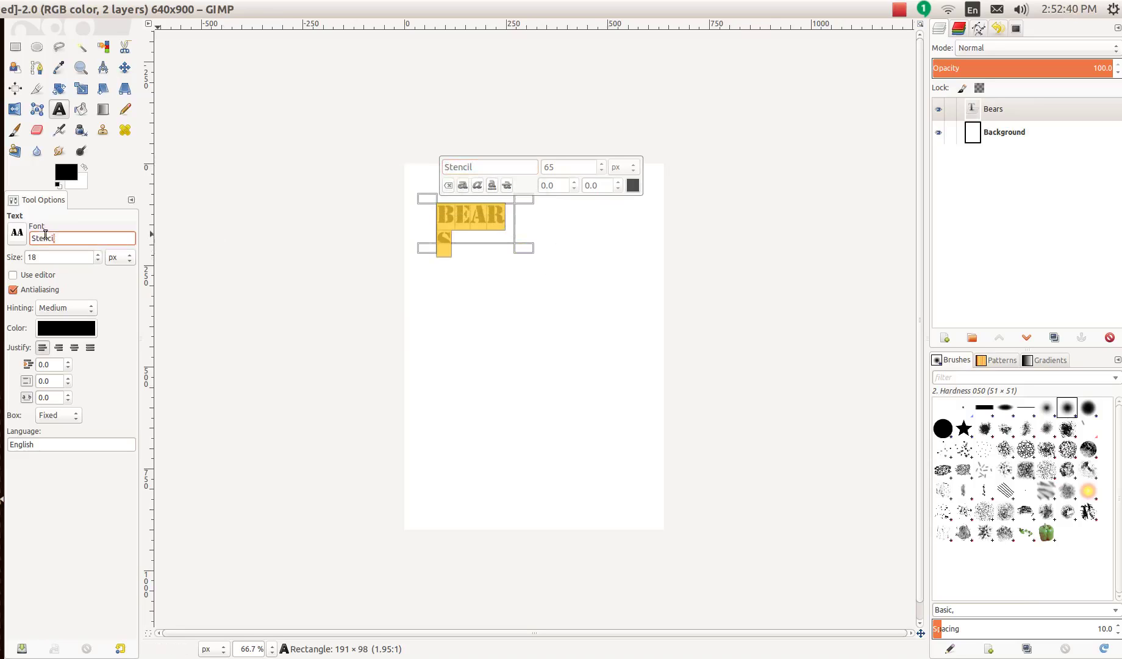
Step: Widen the text box so BEARS fits on one line and centre-justify it
left_click(527, 247)
left_click_drag(538, 257, 660, 264)
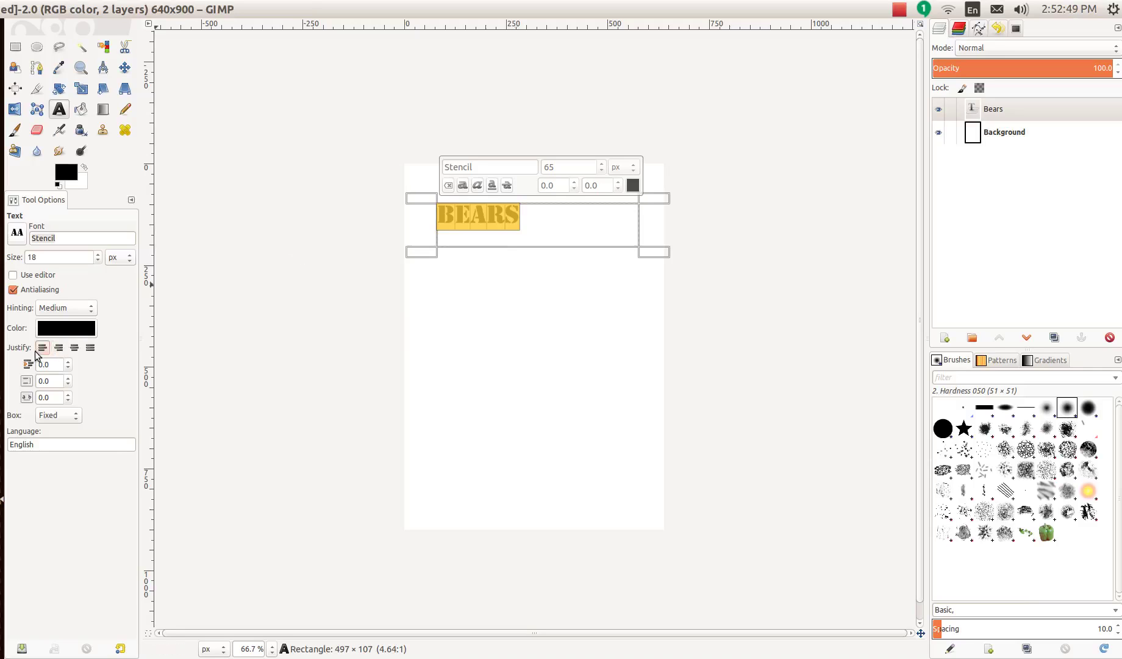
left_click(73, 352)
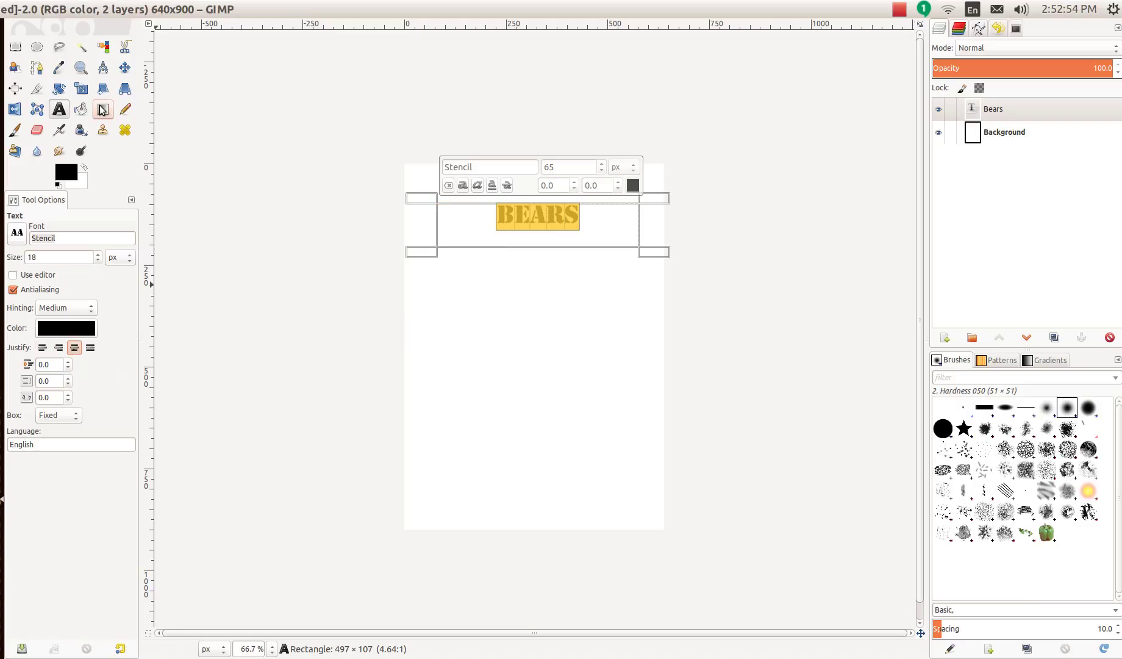
Step: Move the BEARS title up near the page top and make the Bears layer active
left_click(125, 67)
left_click_drag(523, 218, 516, 190)
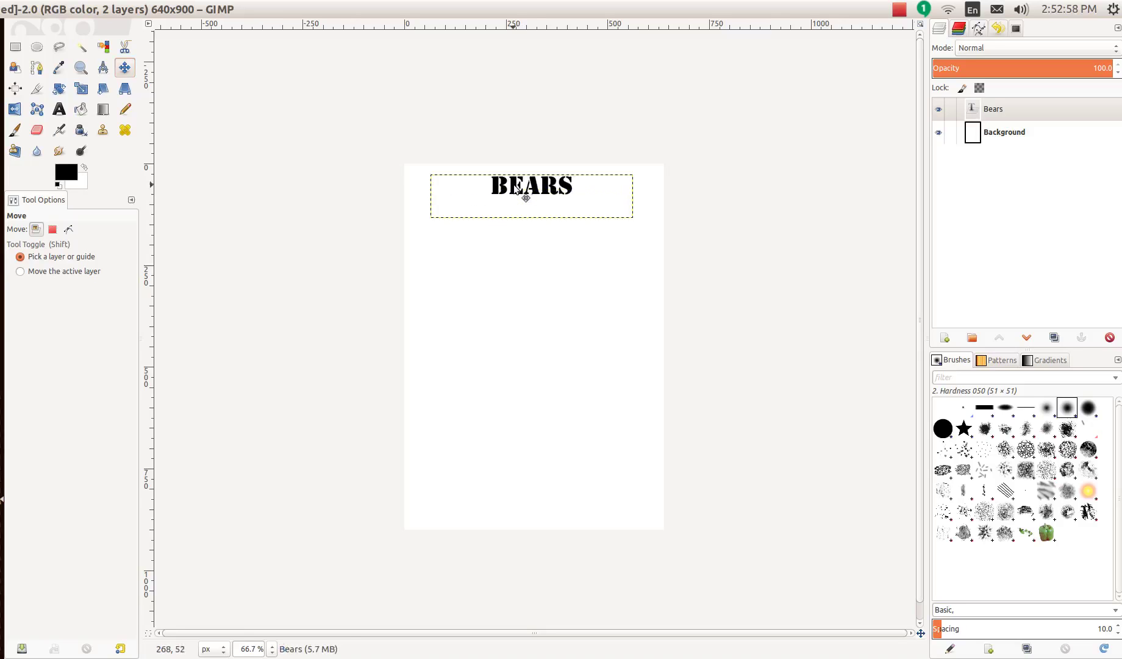
left_click(1006, 110)
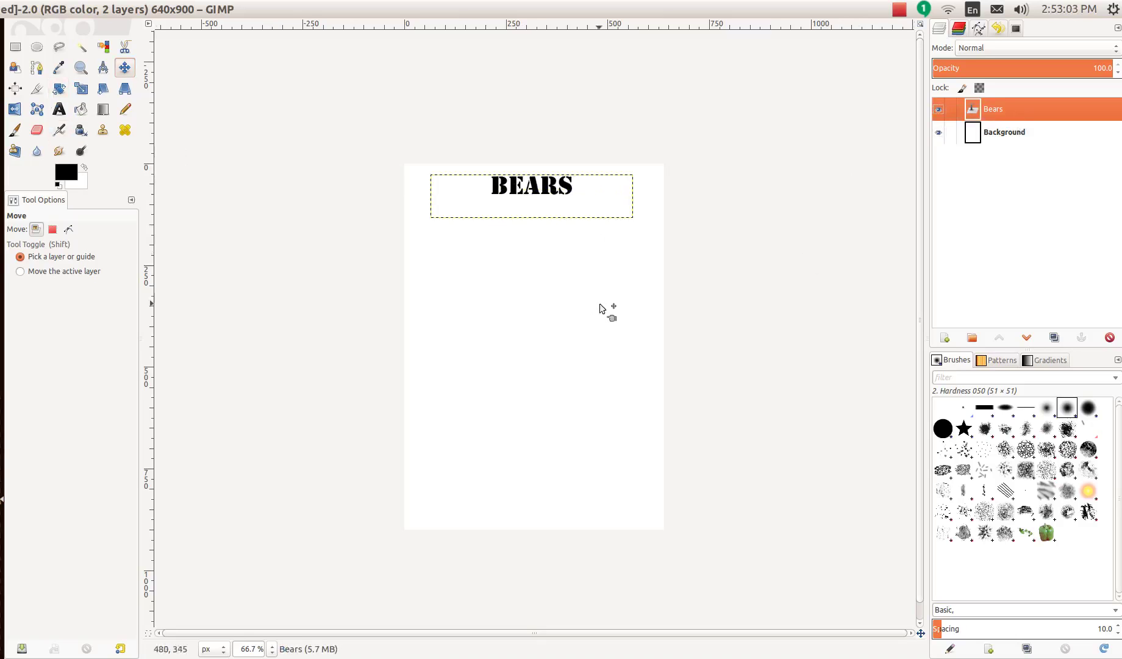
Step: Apply Filters > Light and Shadow > Drop Shadow to the BEARS title
left_click(552, 191)
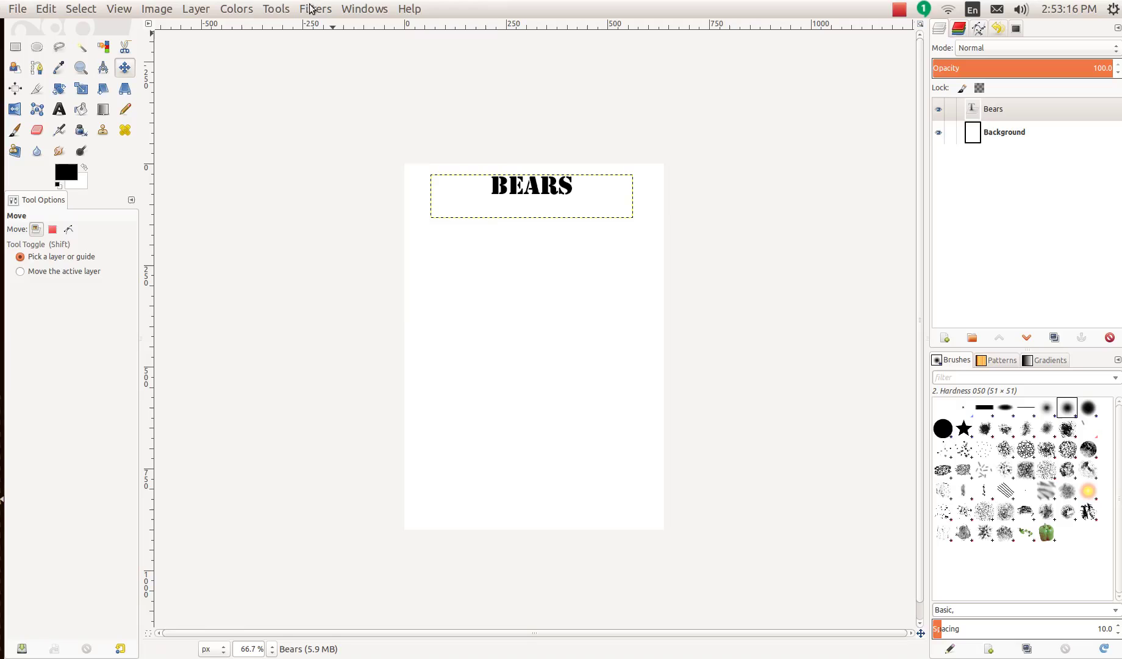
left_click(315, 9)
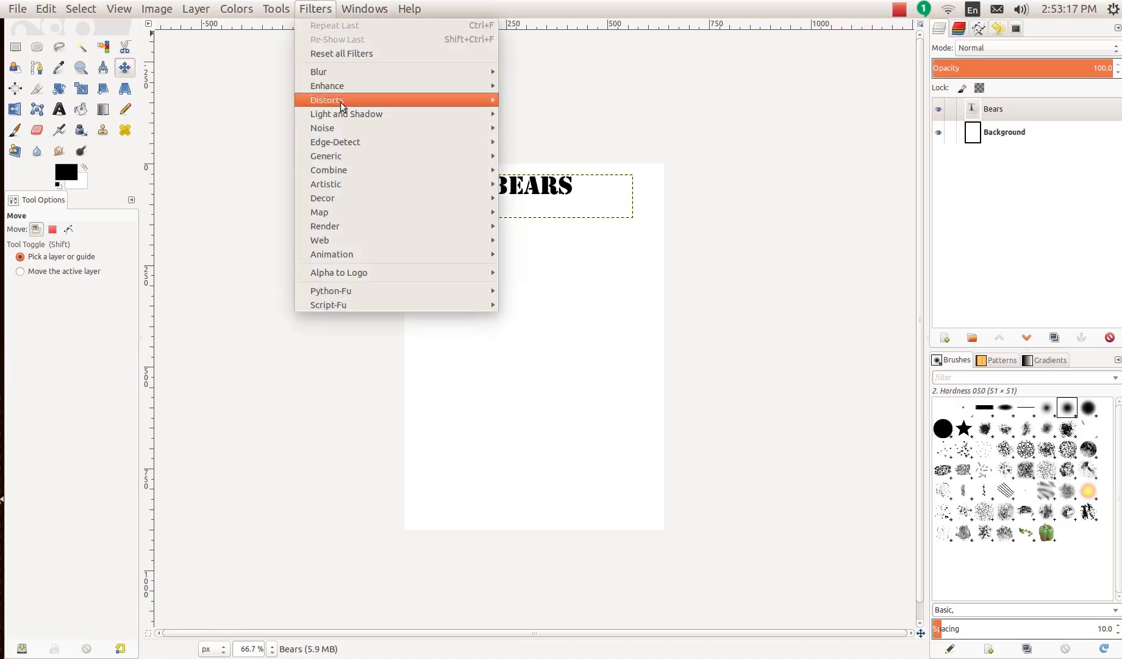
mouse_move(357, 155)
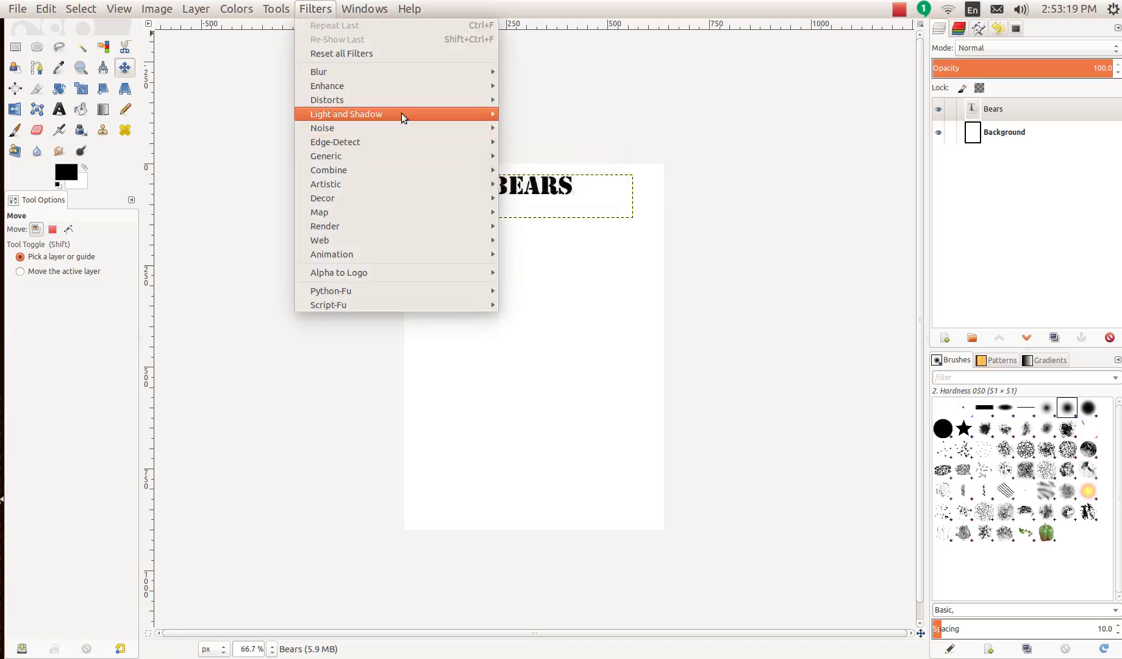
mouse_move(405, 113)
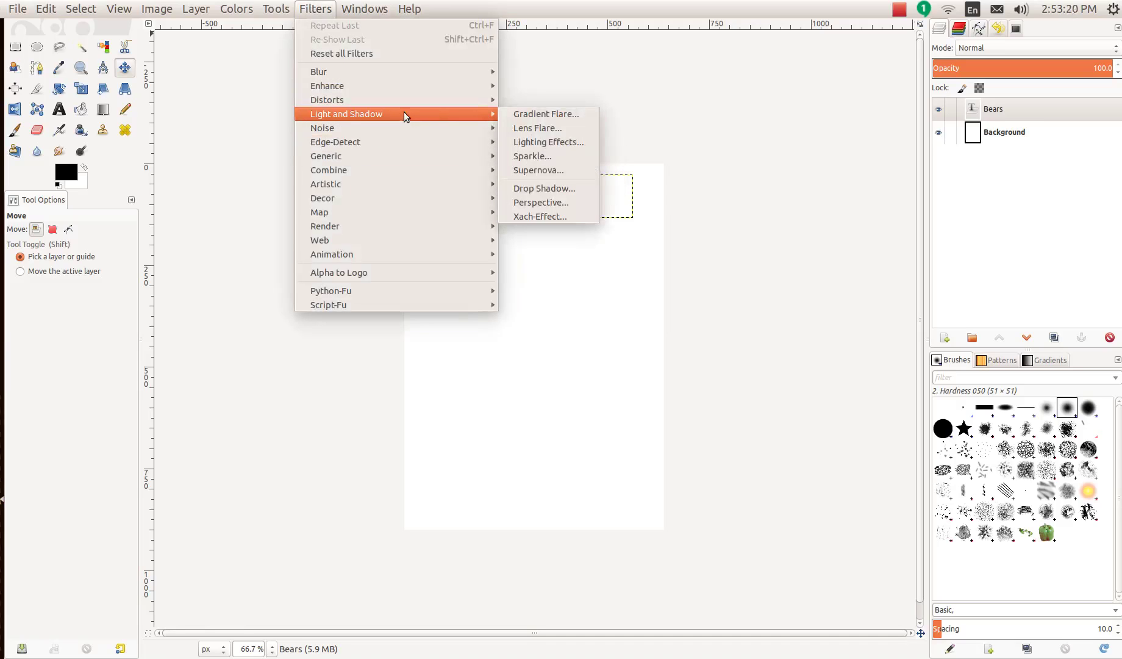
left_click(562, 187)
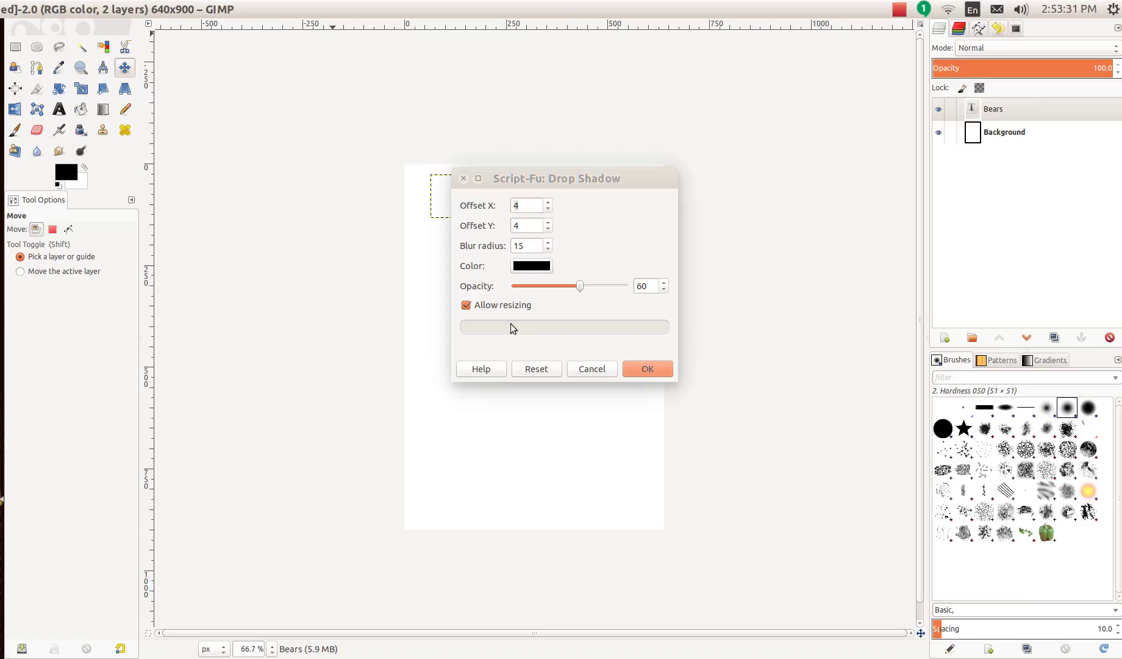
left_click(647, 368)
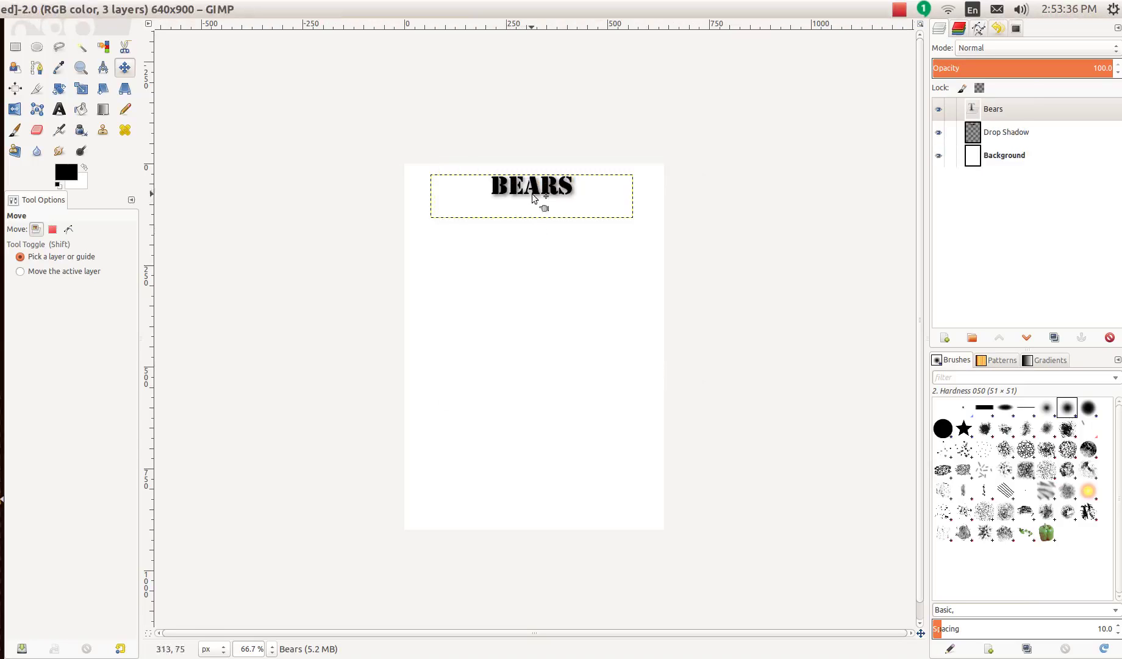
Step: Toggle the Drop Shadow layer's visibility to compare, then reselect the Bears layer
left_click(1013, 131)
left_click(939, 132)
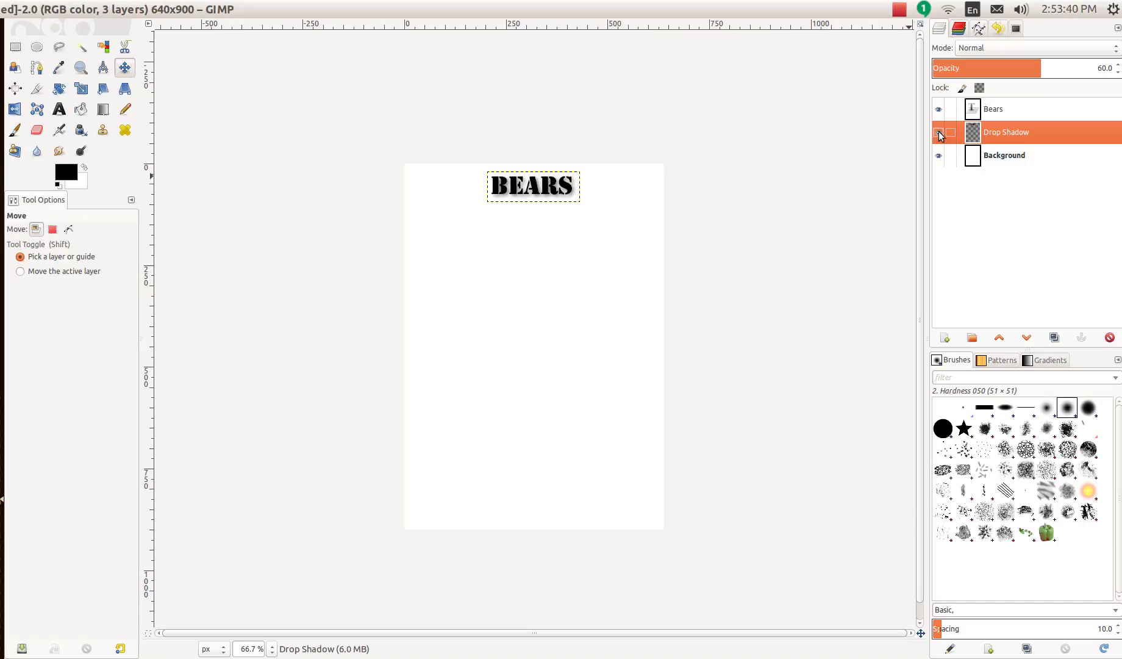
left_click(938, 133)
left_click(939, 132)
left_click(939, 132)
left_click(1024, 110)
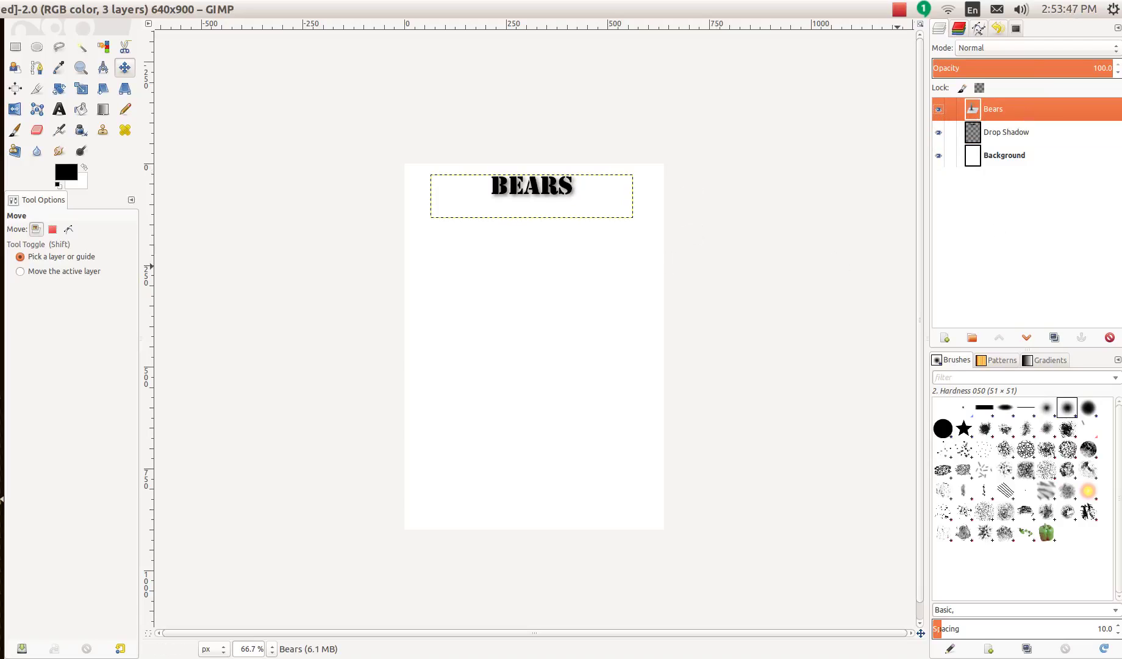
Step: Drop STC_0001.JPG into the image as a new layer and cancel a distorted first resize
mouse_move(1121, 360)
left_mouse_down()
mouse_move(467, 282)
mouse_move(457, 265)
mouse_move(475, 284)
left_mouse_up()
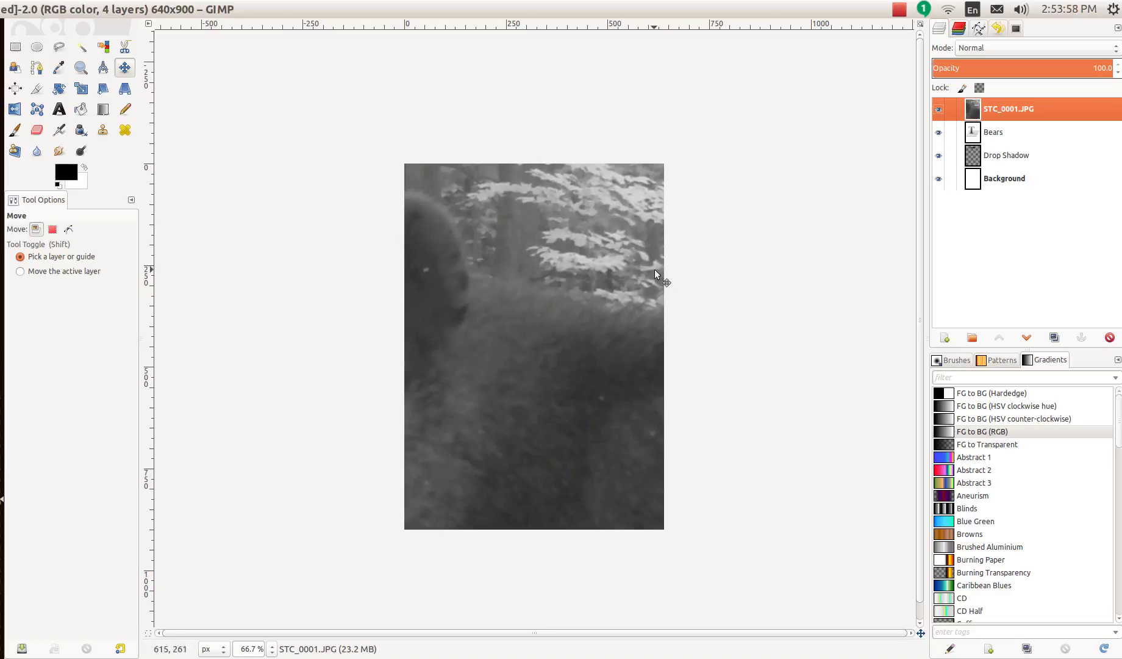
left_click(80, 91)
left_click(481, 279)
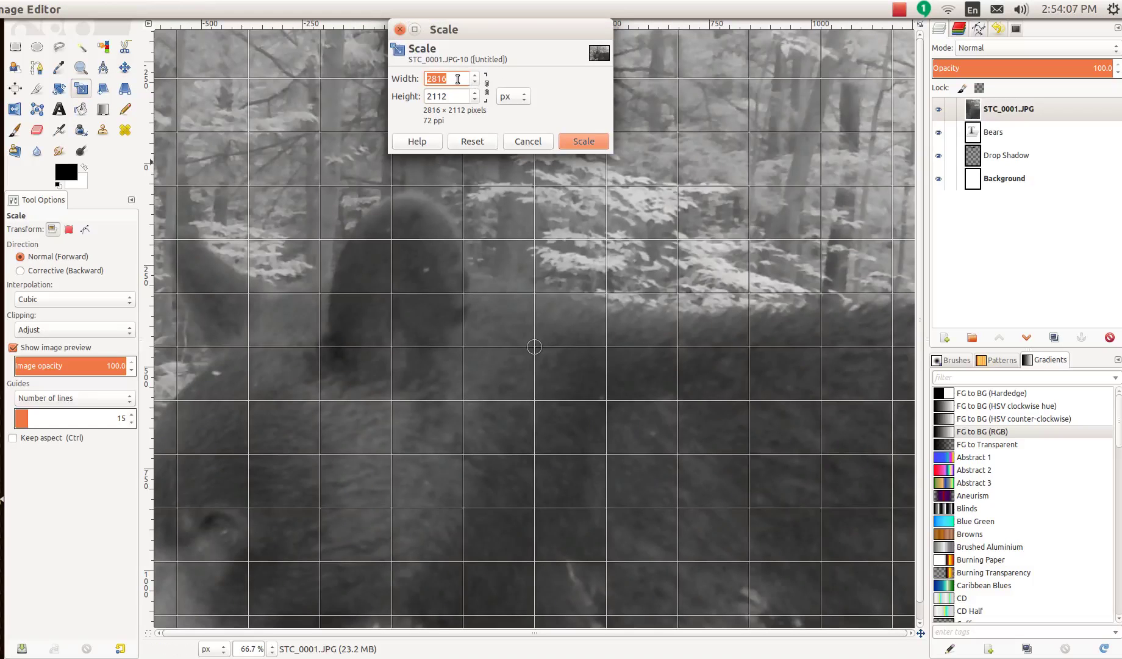
type("460")
key("Tab")
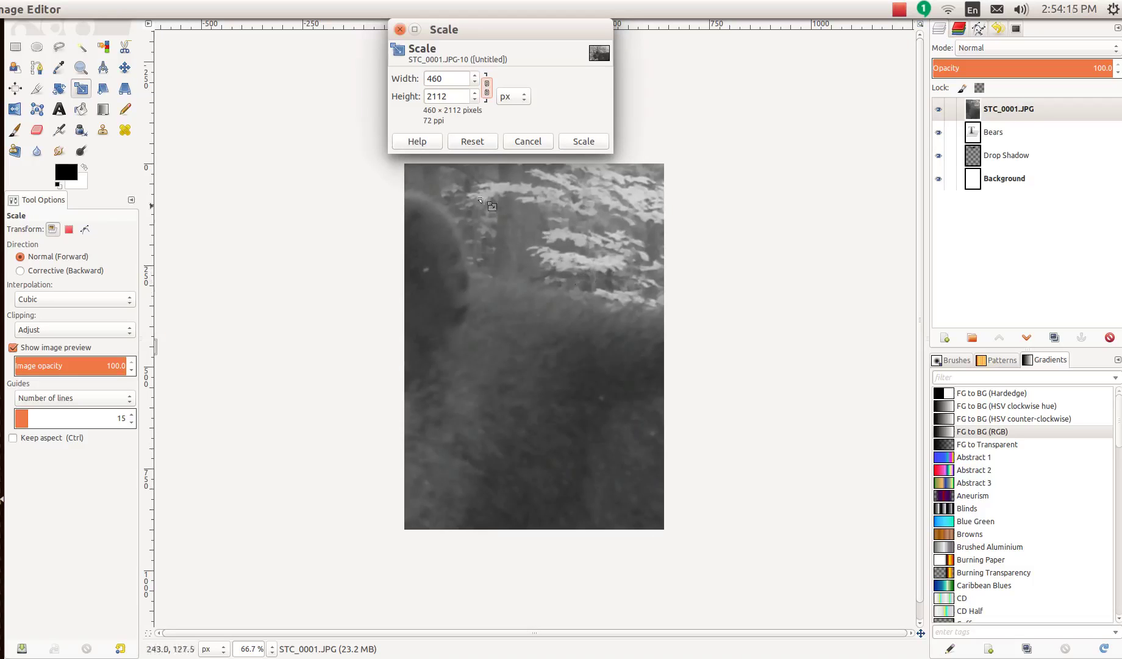
left_click(460, 78)
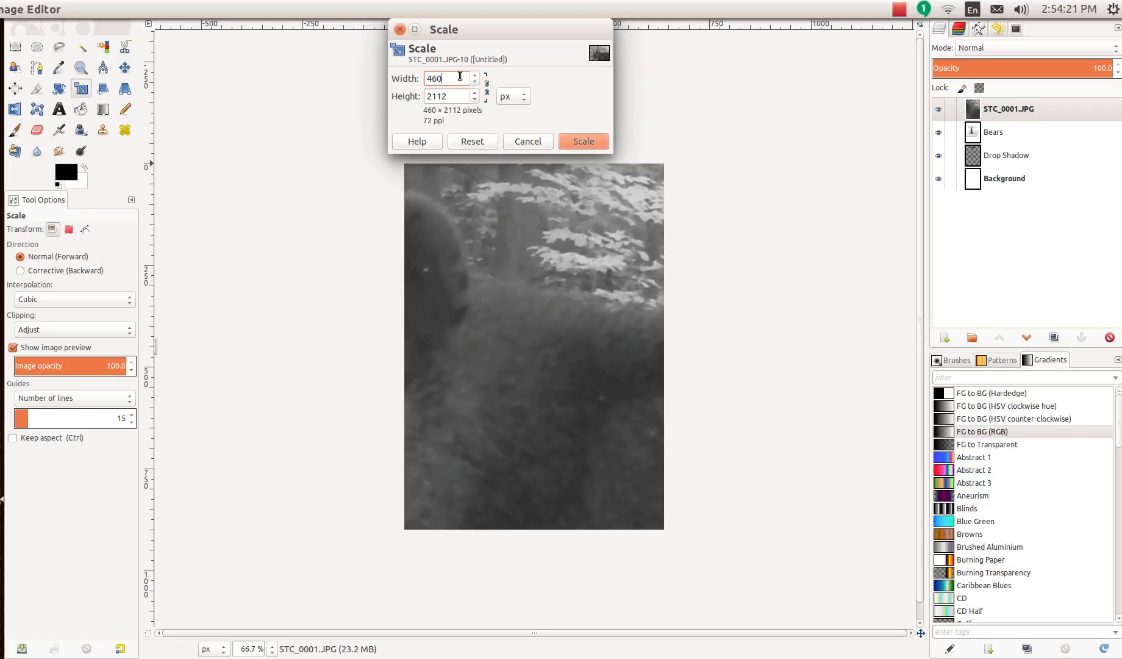
left_click(487, 91)
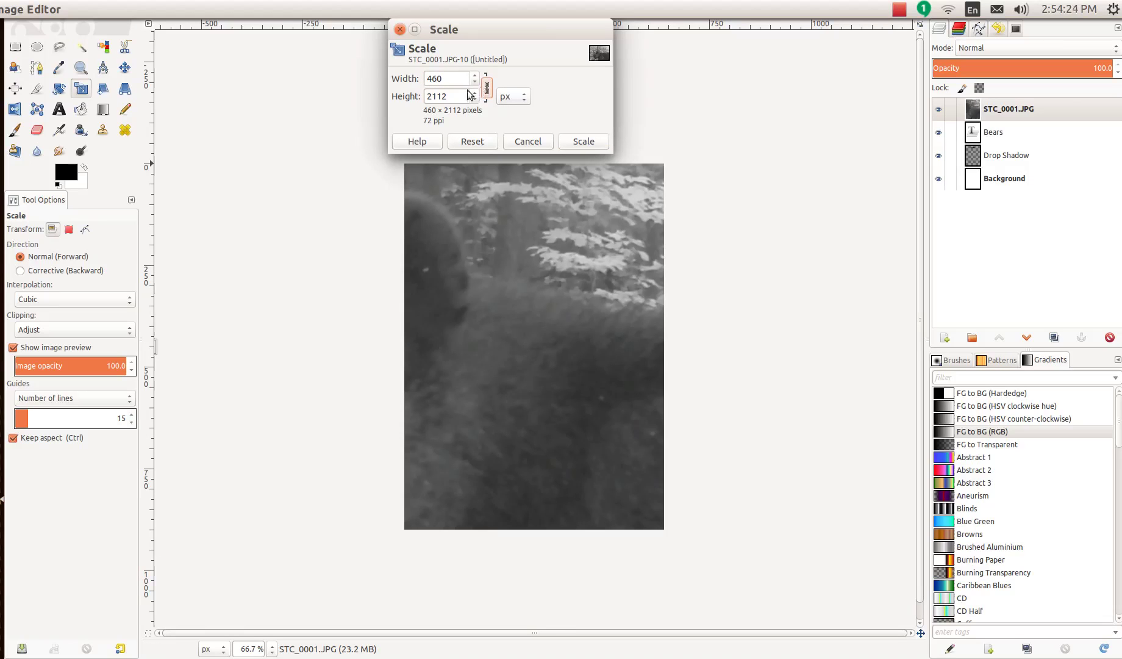
left_click(453, 81)
left_click(487, 91)
left_click(526, 141)
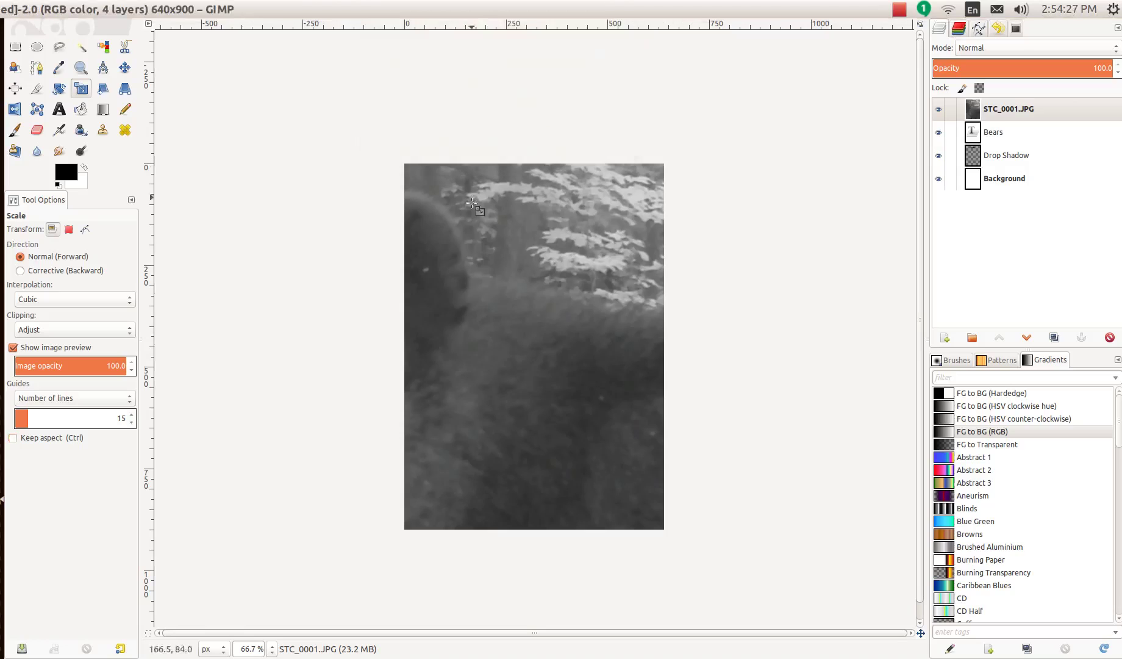
Step: Scale the photo layer proportionally to 450 × 338 pixels
left_click(450, 236)
left_click(488, 90)
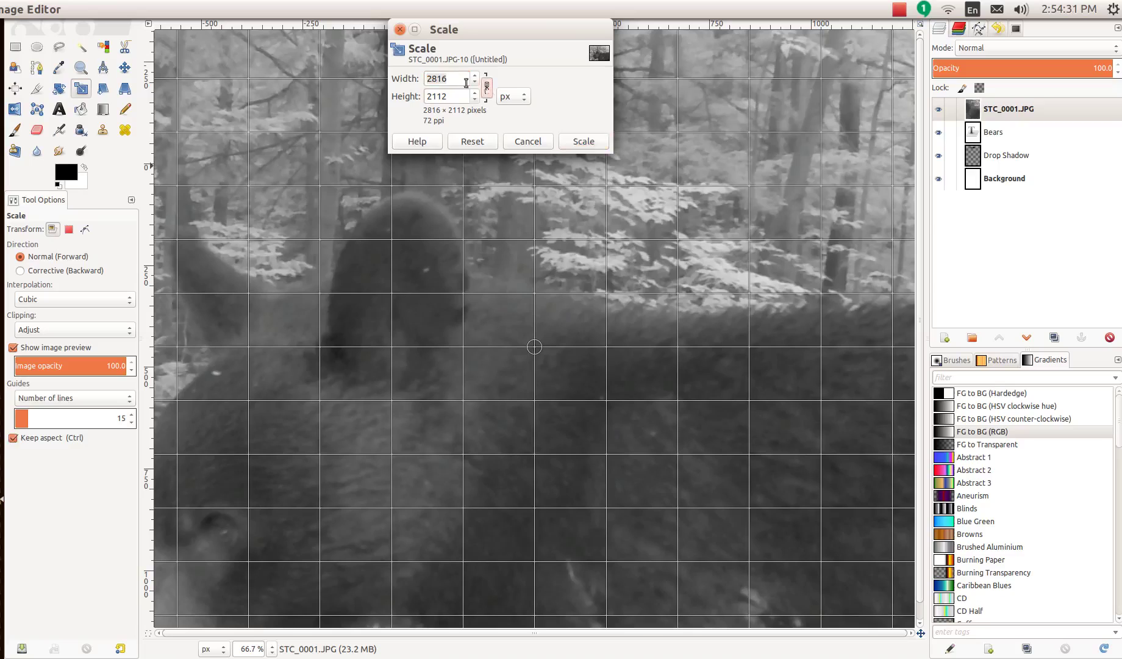
double_click(466, 83)
type("450")
key("Tab")
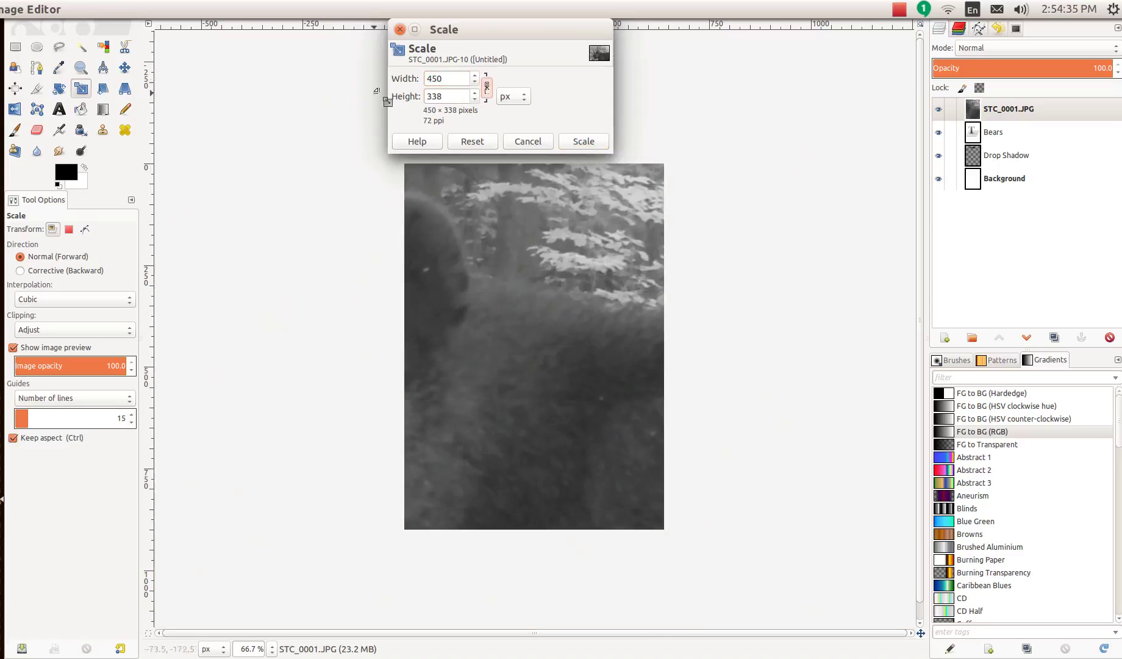
left_click(576, 141)
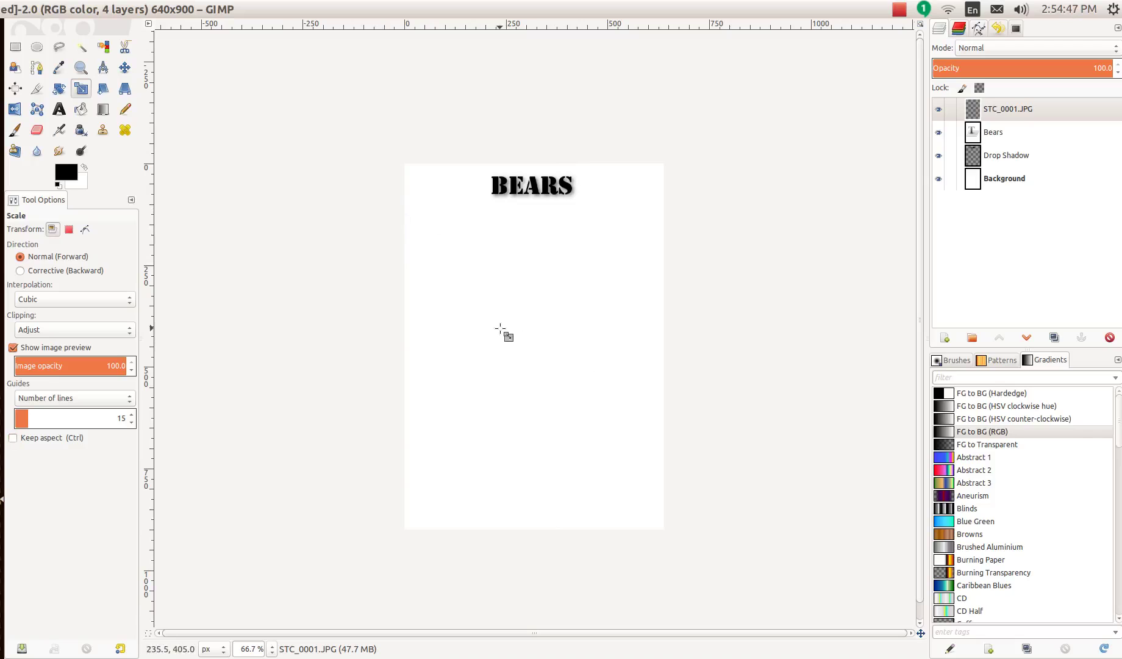
Step: Zoom out and drag the 450 × 338 photo onto the page below the BEARS title
key("minus")
key("minus")
key("minus")
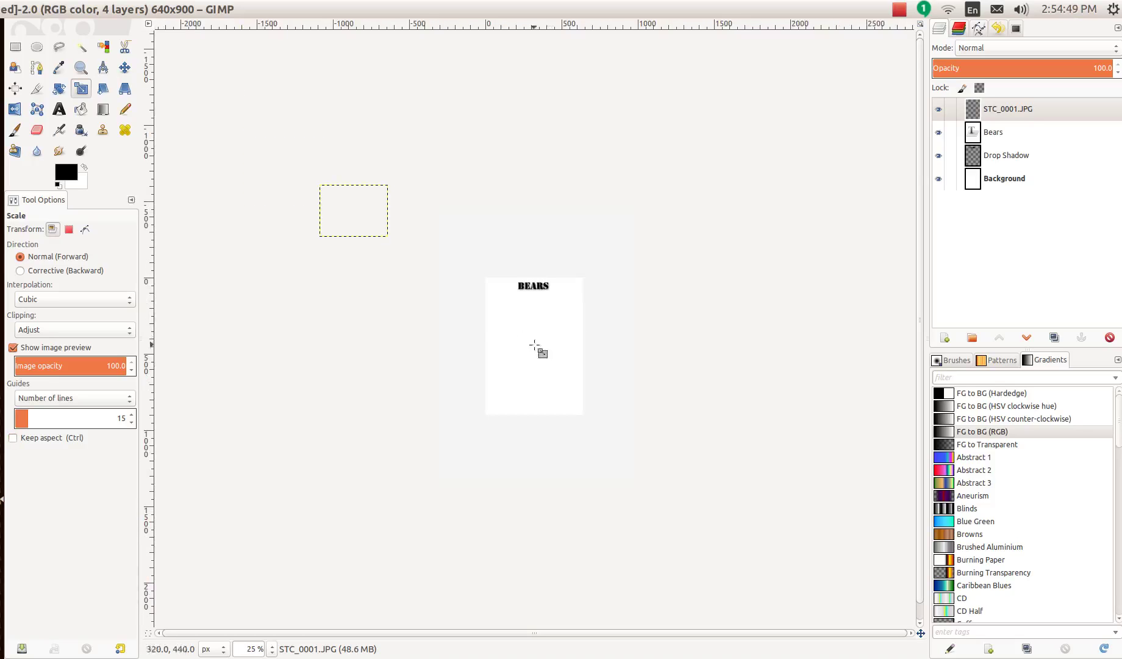
key("ctrl")
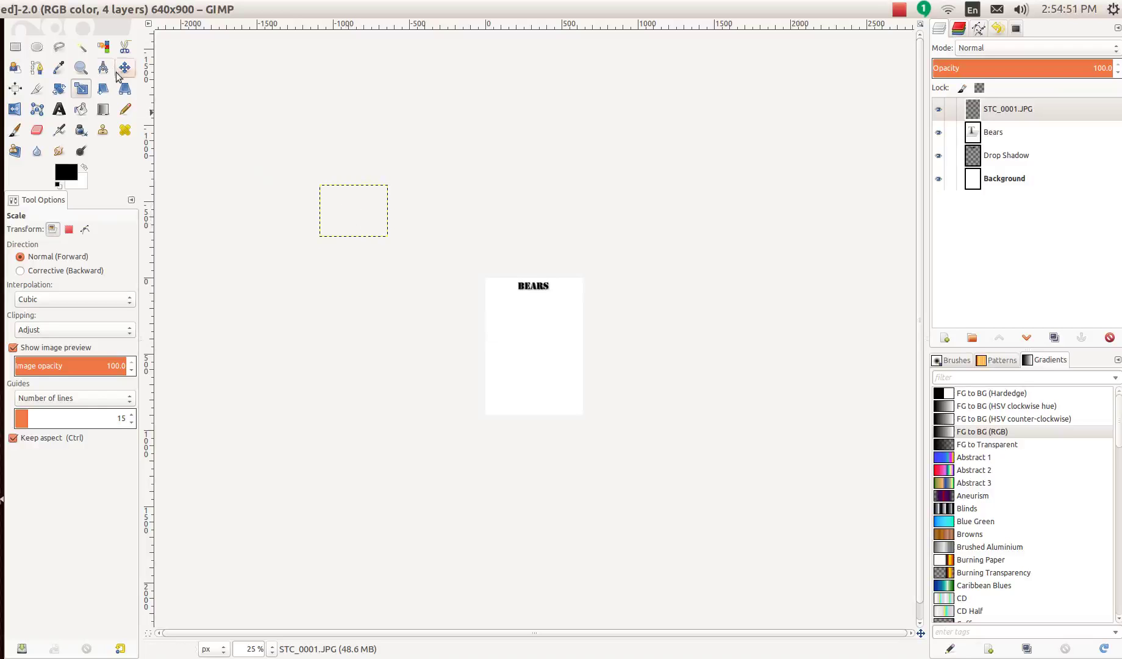
left_click(124, 67)
left_click_drag(362, 225, 537, 344)
scroll(547, 348, "up", 6)
scroll(533, 334, "down", 3)
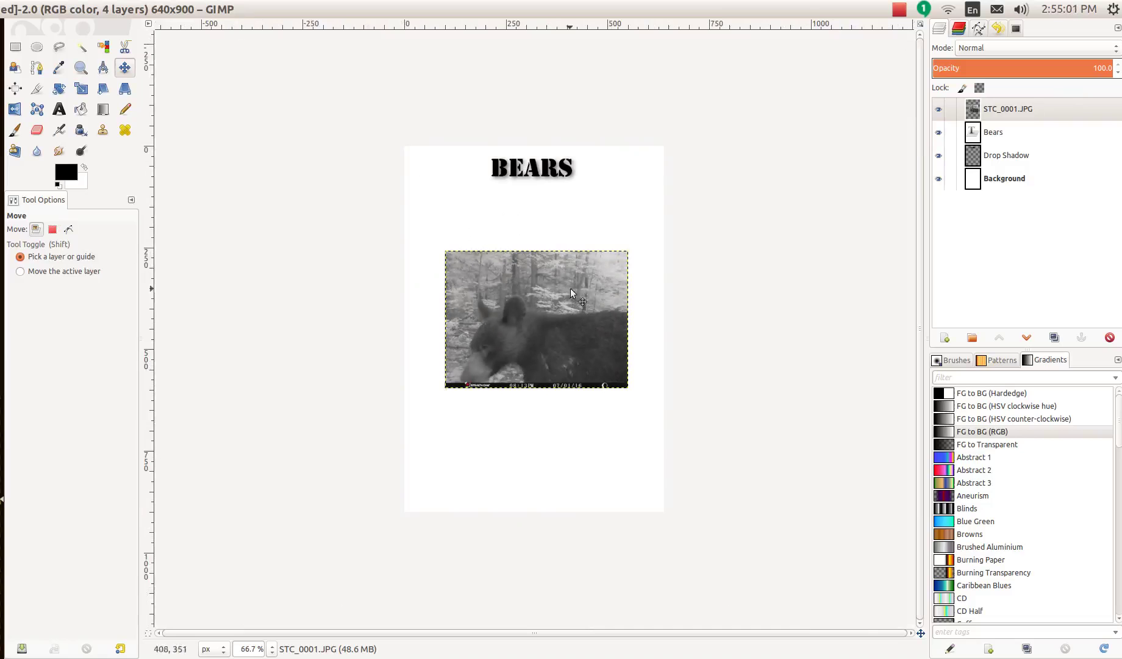
Step: Scale the first photo down to 225 × 169, then to 250 × 188
left_click(82, 89)
left_click(475, 286)
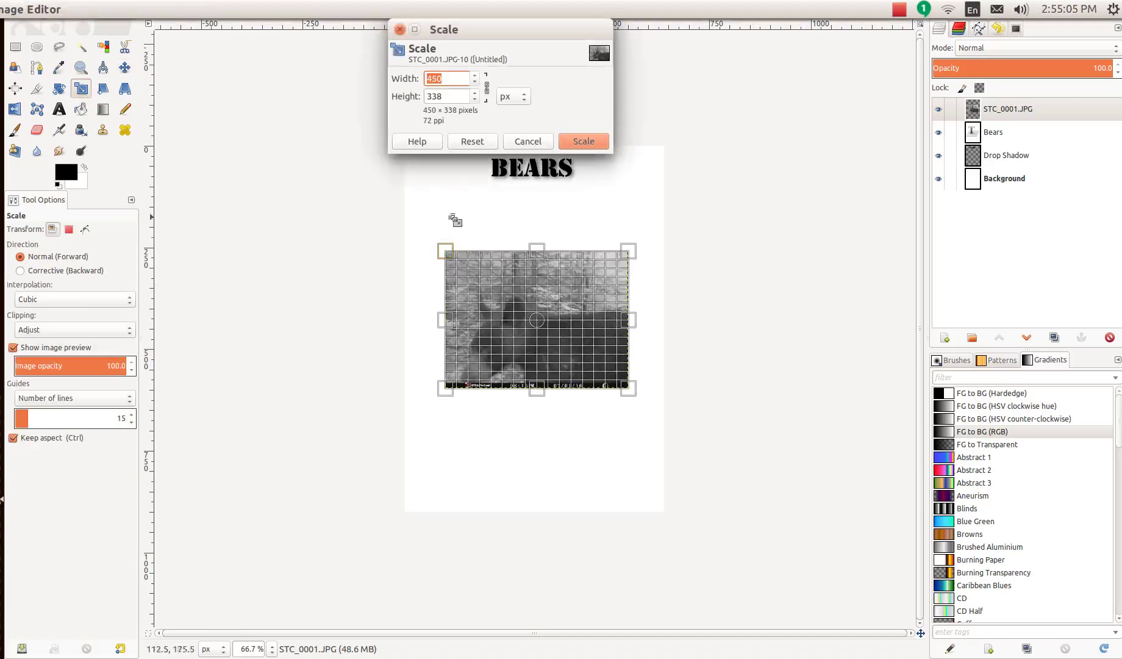
left_click(455, 79)
left_click_drag(455, 79, 436, 73)
type("225")
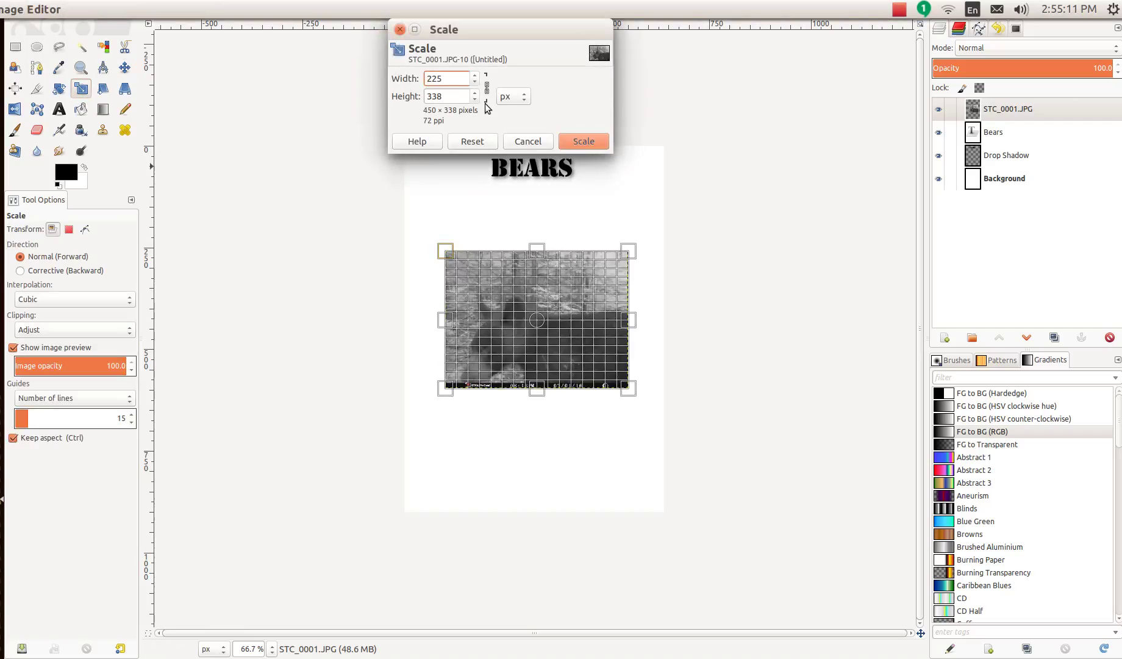
key("Tab")
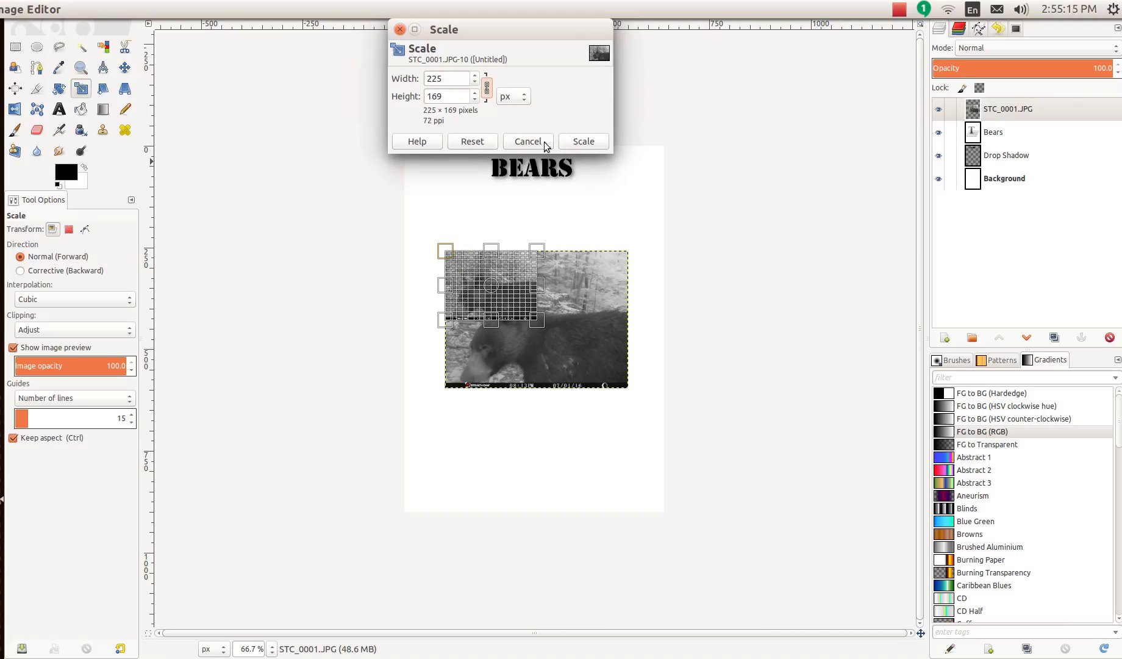
left_click(583, 142)
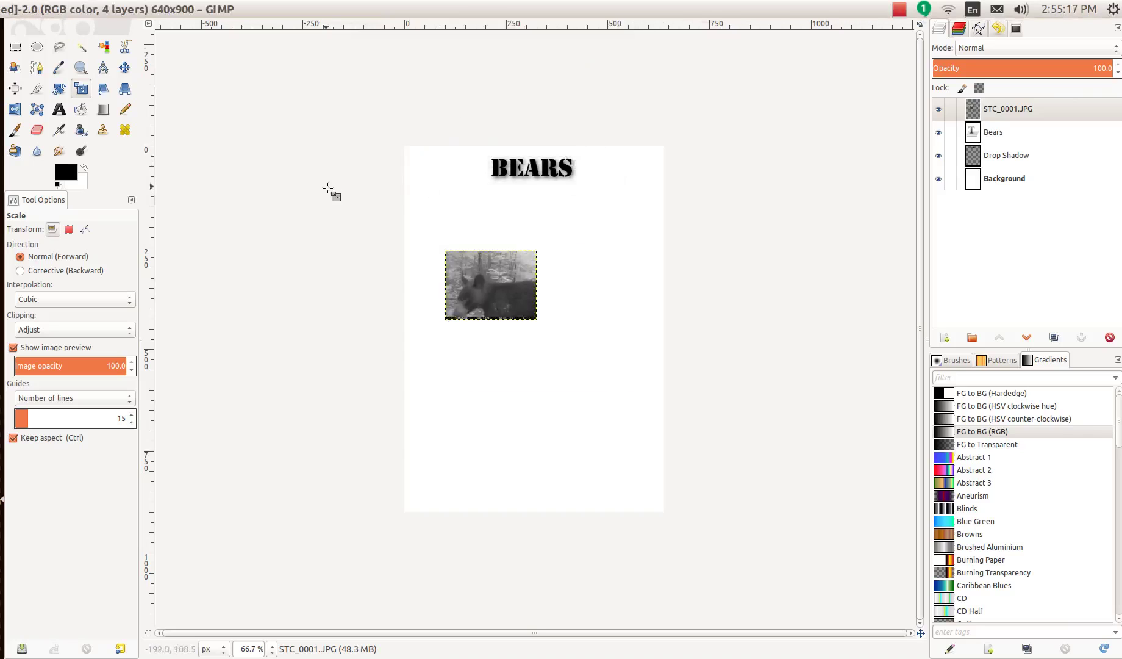
left_click(464, 266)
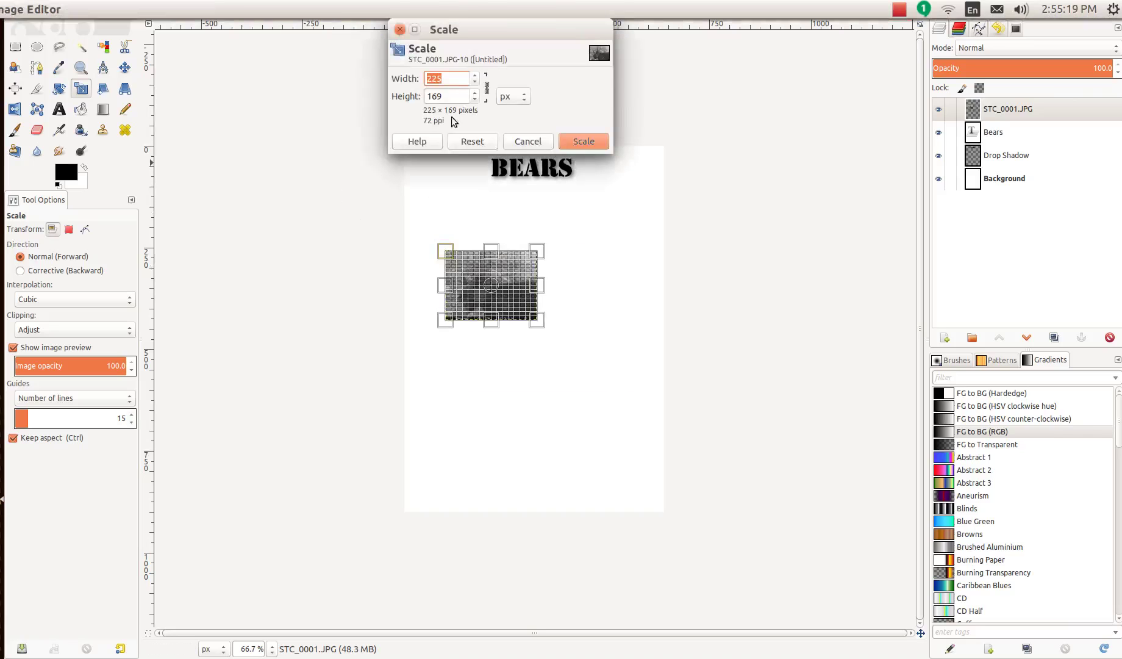
type("250")
key("Tab")
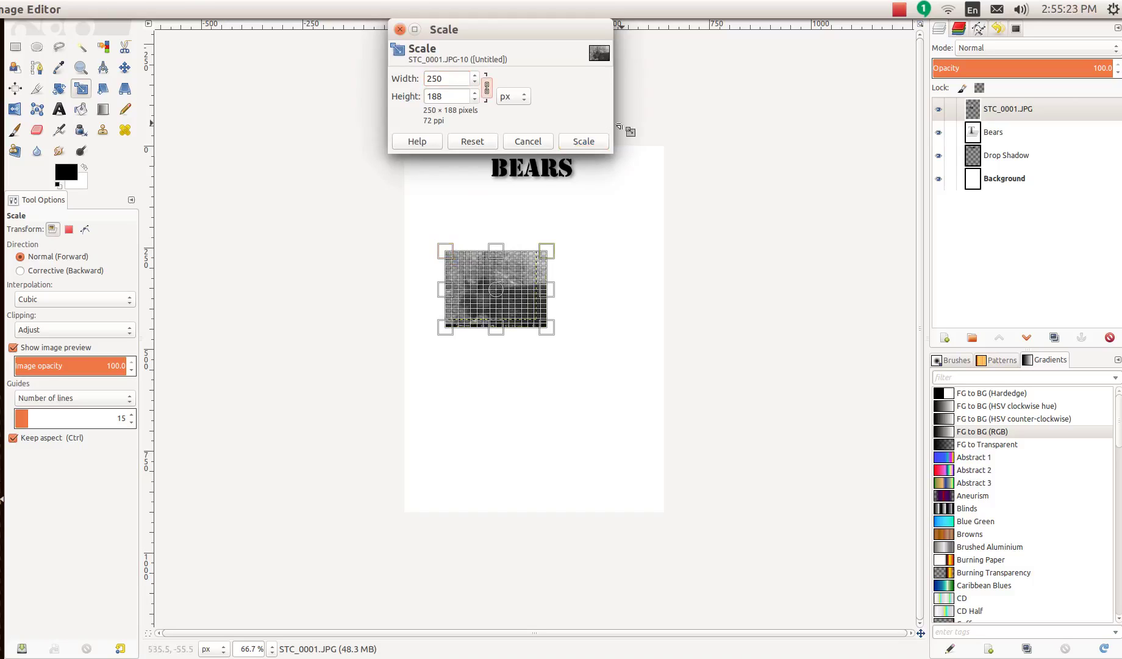
left_click(583, 141)
Step: Move the first photo up and left beneath the title, checking its size without changing it
scroll(554, 291, "up", 2)
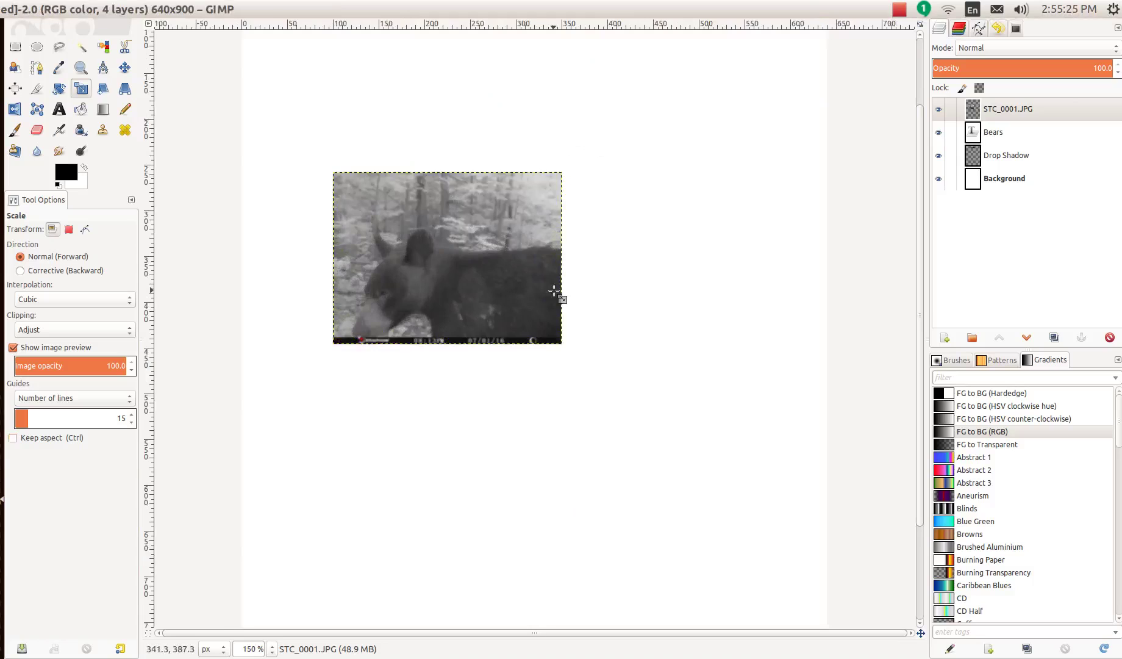
scroll(554, 290, "down", 1)
left_click(514, 268)
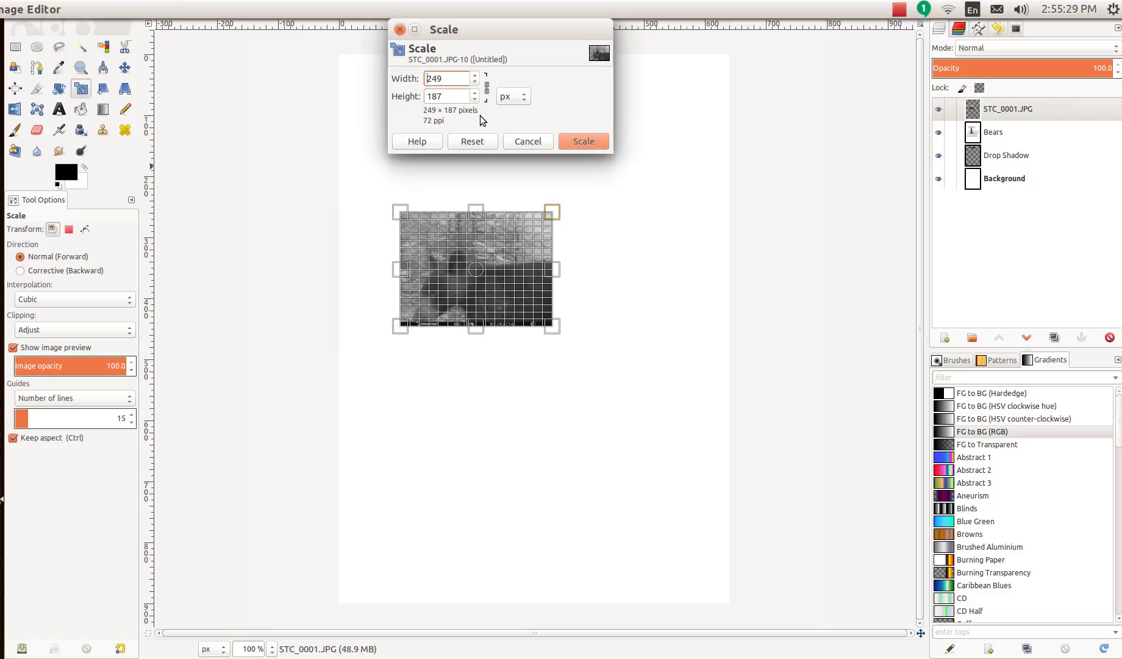
left_click(528, 141)
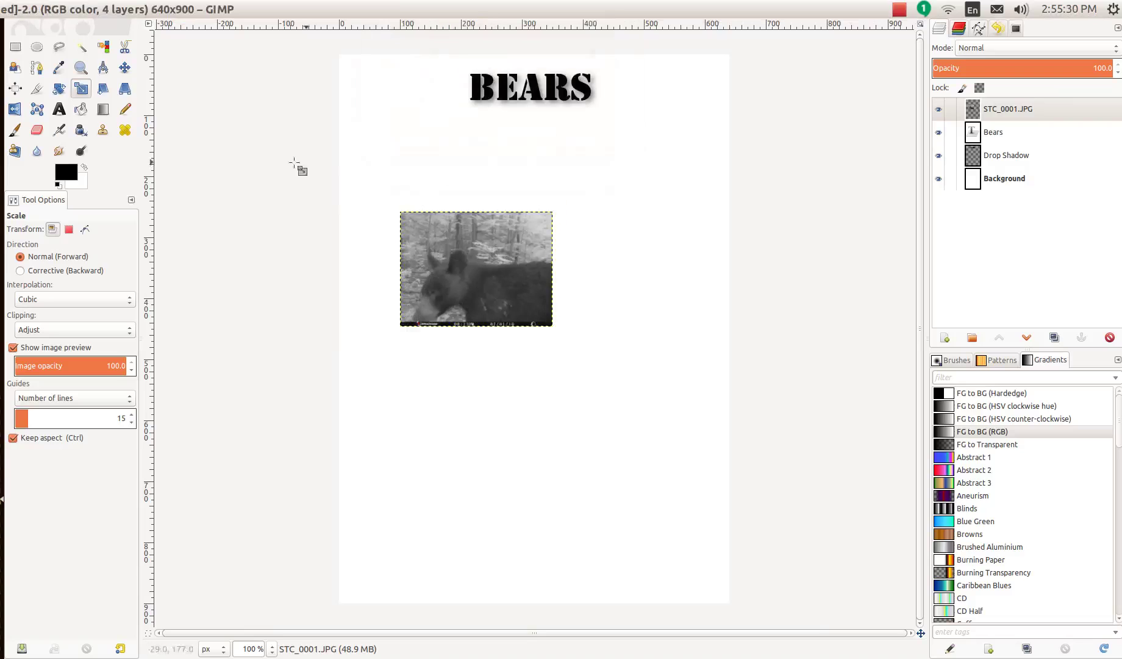
left_click(124, 67)
left_click_drag(490, 278, 456, 220)
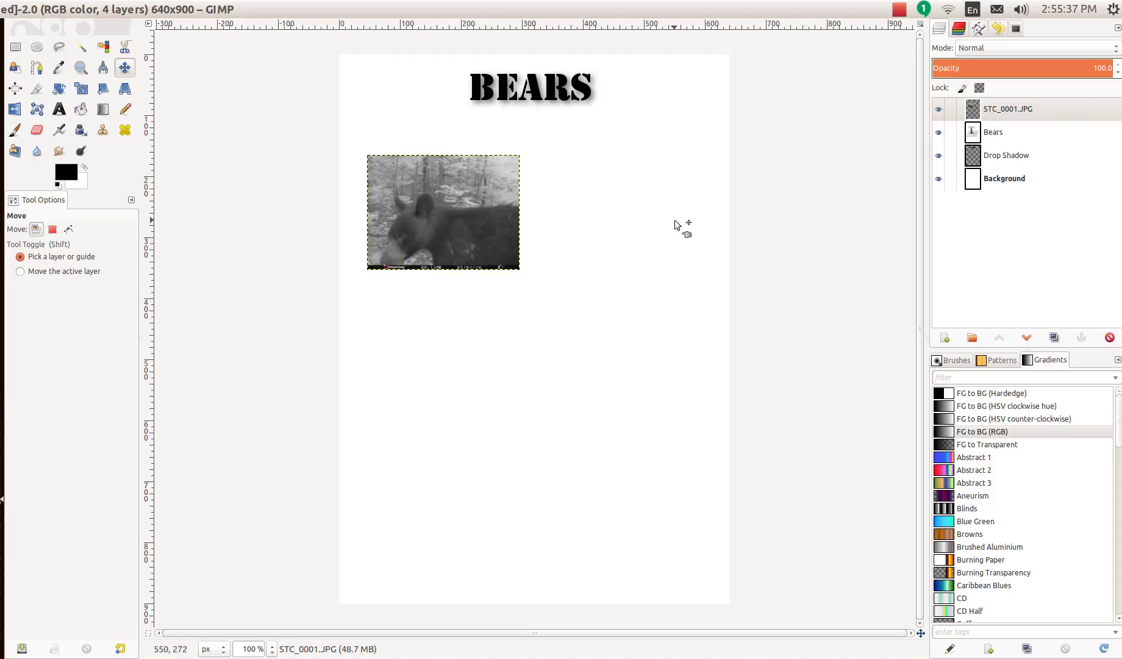
left_click(81, 89)
left_click(404, 203)
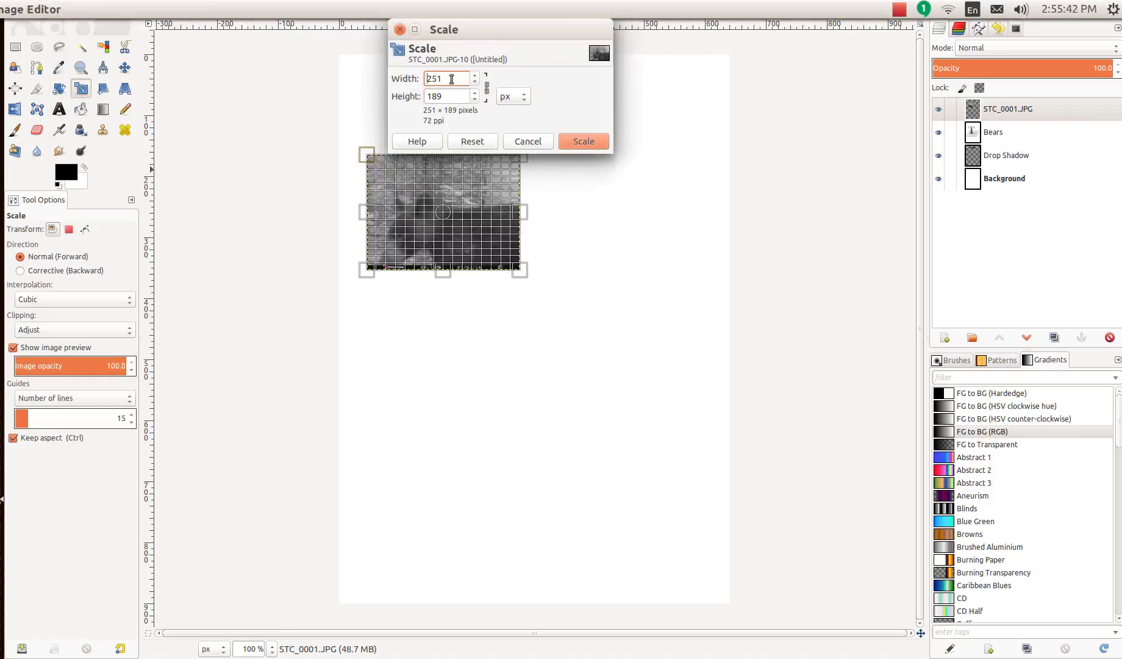
left_click(528, 141)
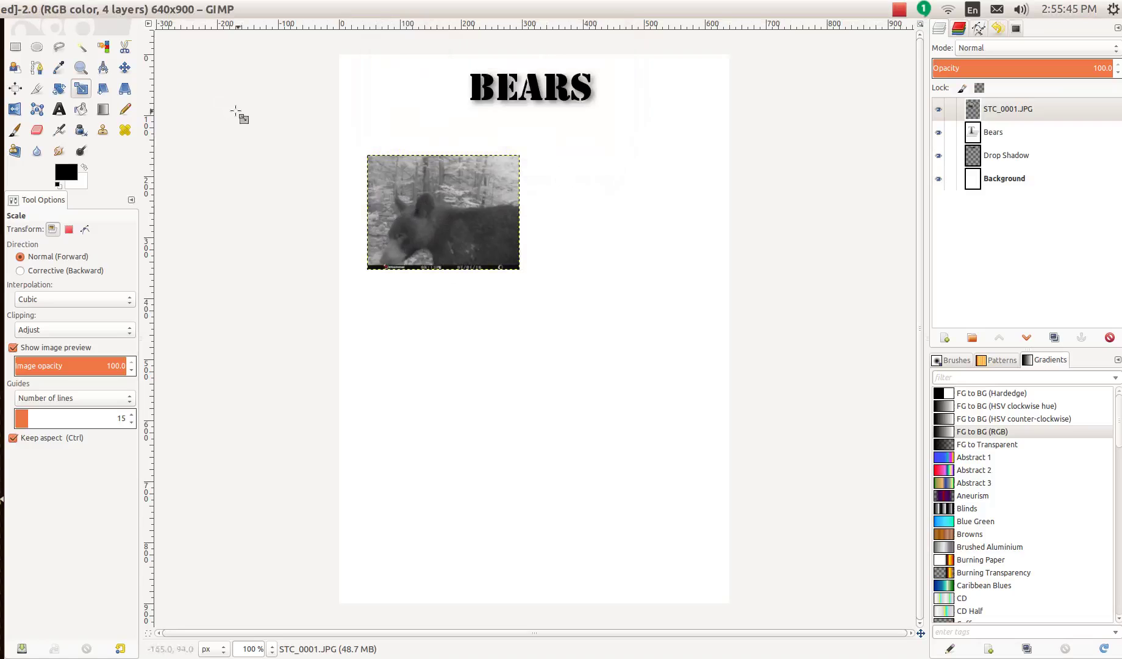
left_click(124, 67)
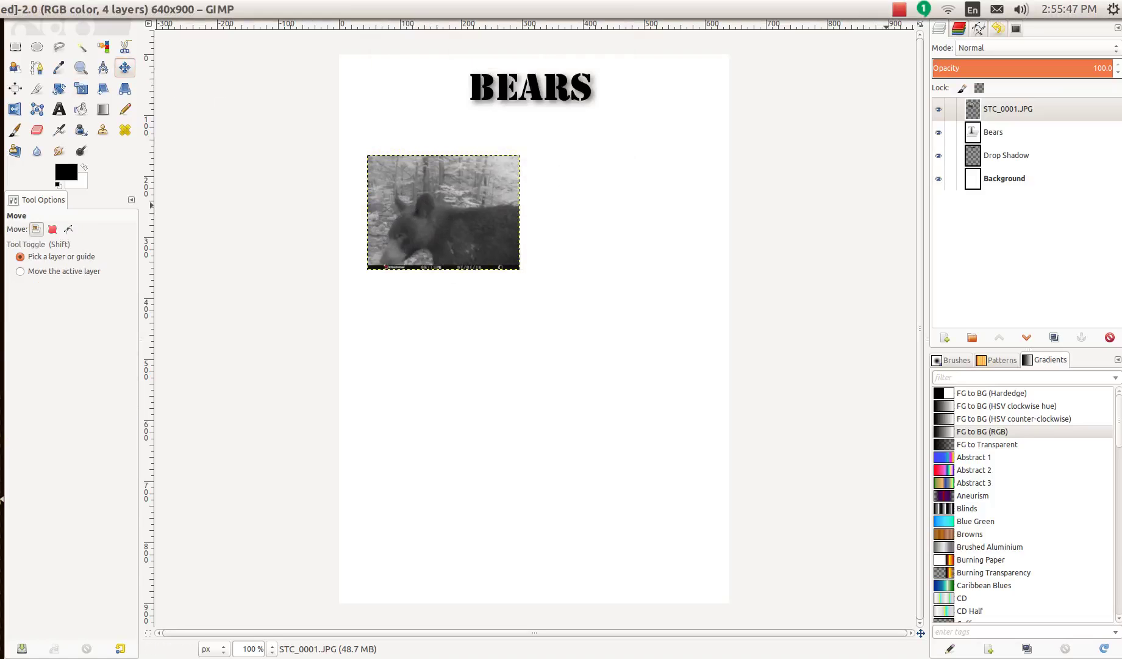
Step: Add STC_0022.JPG as a new layer, undoing a distorted first resize and move
key("alt+Tab")
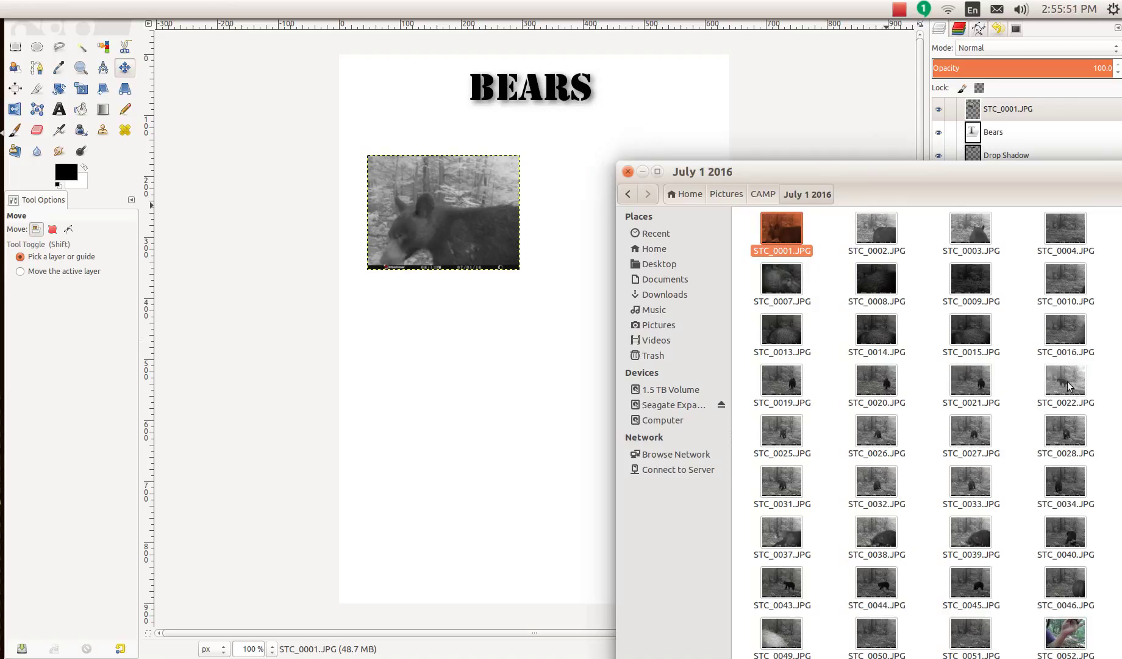
left_click_drag(1069, 386, 482, 367)
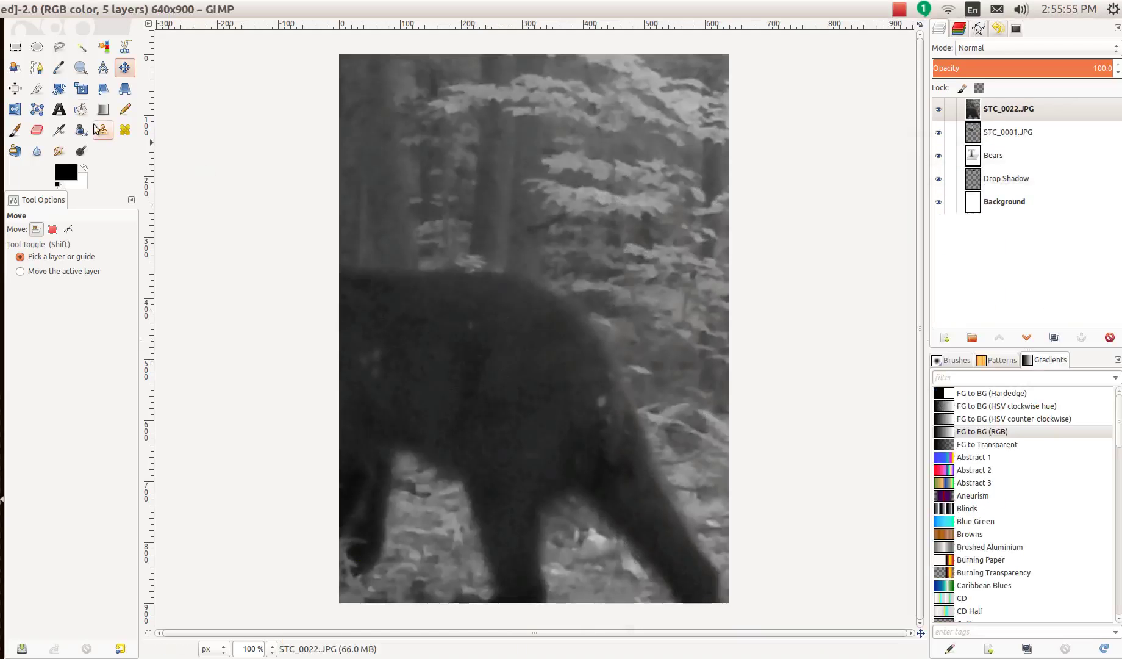
left_click(84, 91)
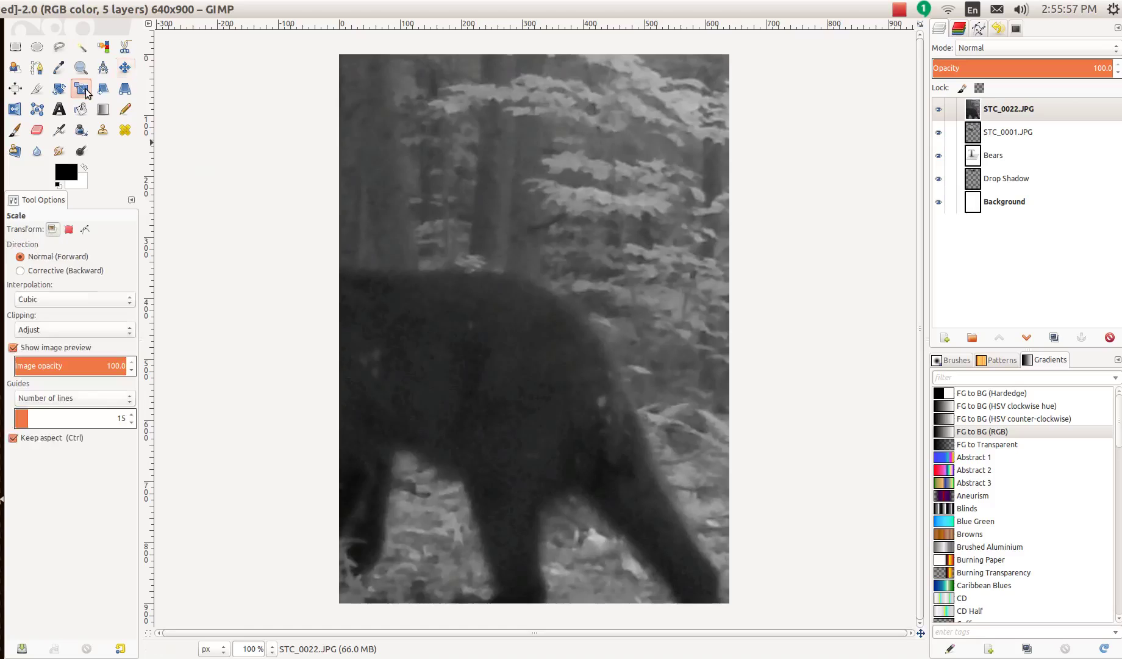
left_click(432, 184)
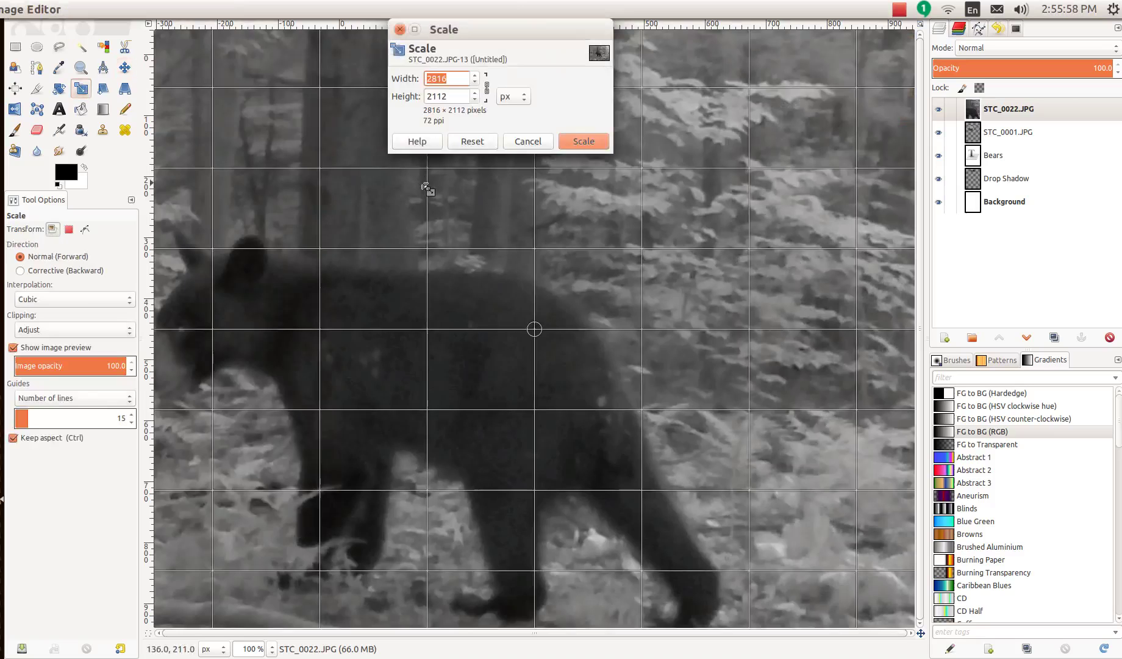
left_click(487, 89)
type("250")
key("Tab")
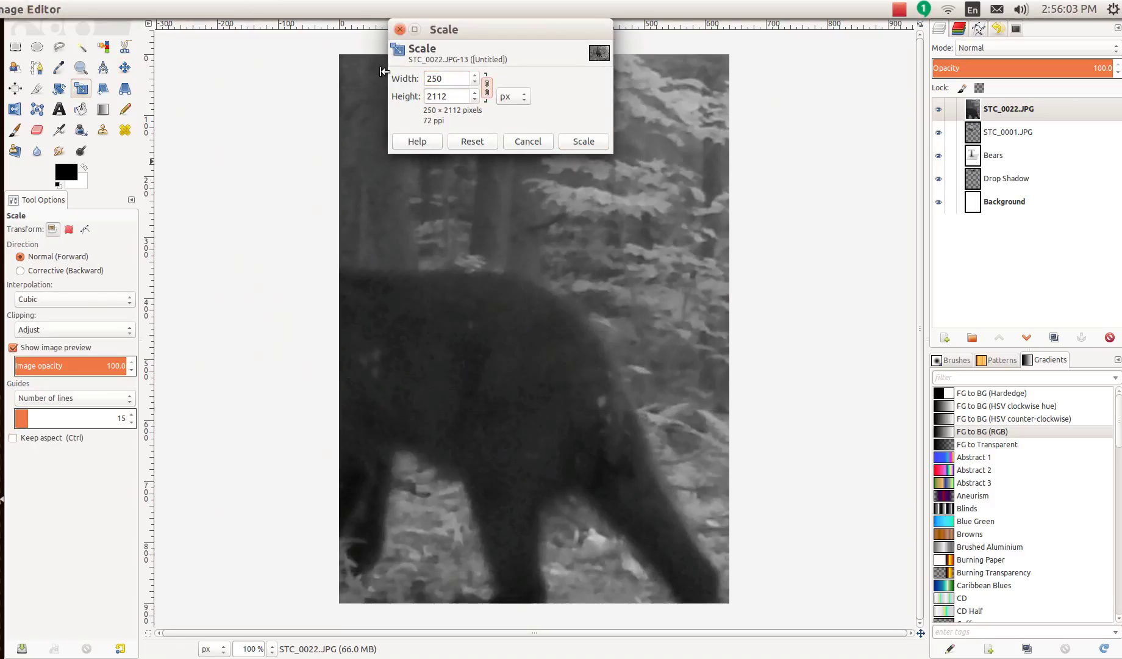
left_click(581, 142)
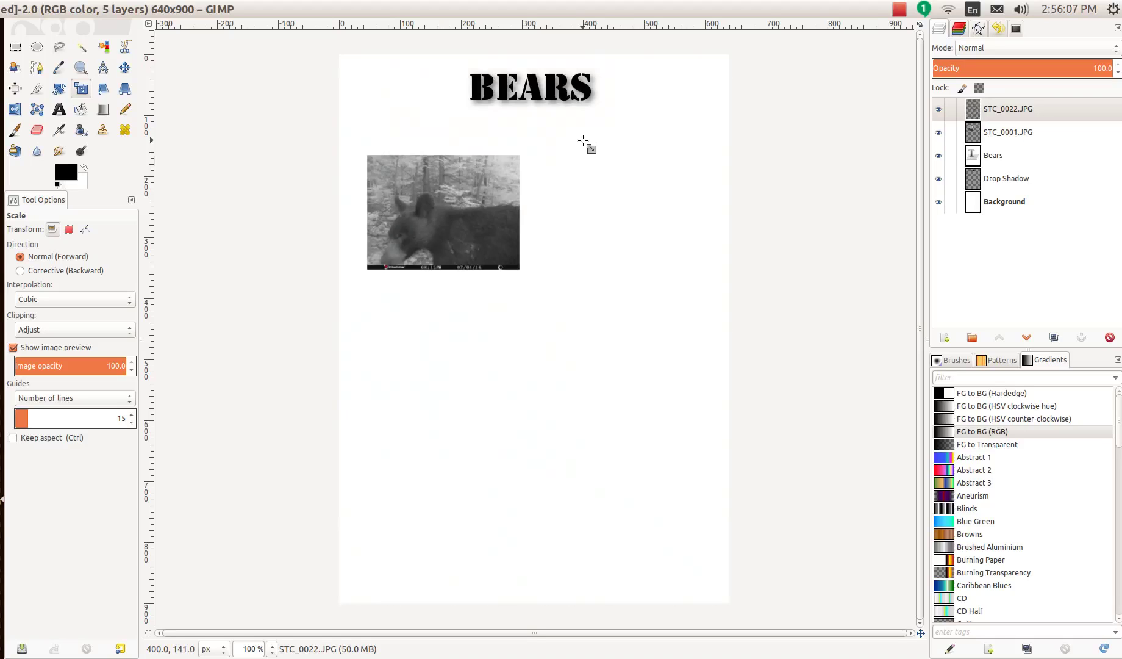
scroll(560, 238, "down", 3)
scroll(560, 238, "down", 2)
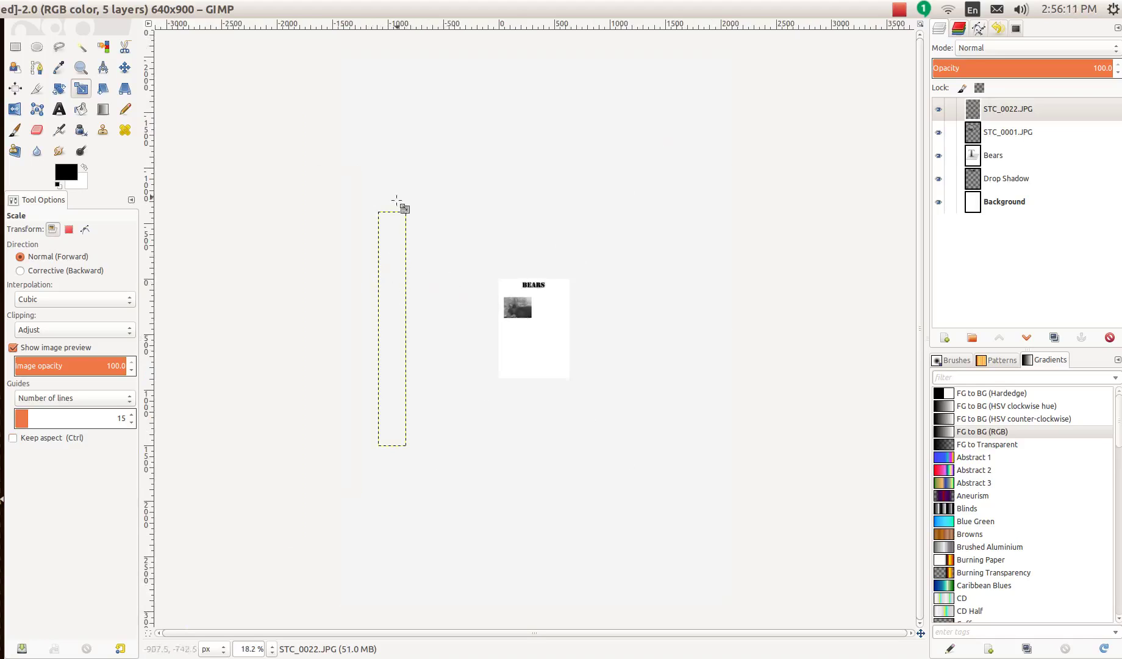
left_click(125, 67)
left_click_drag(394, 283, 542, 322)
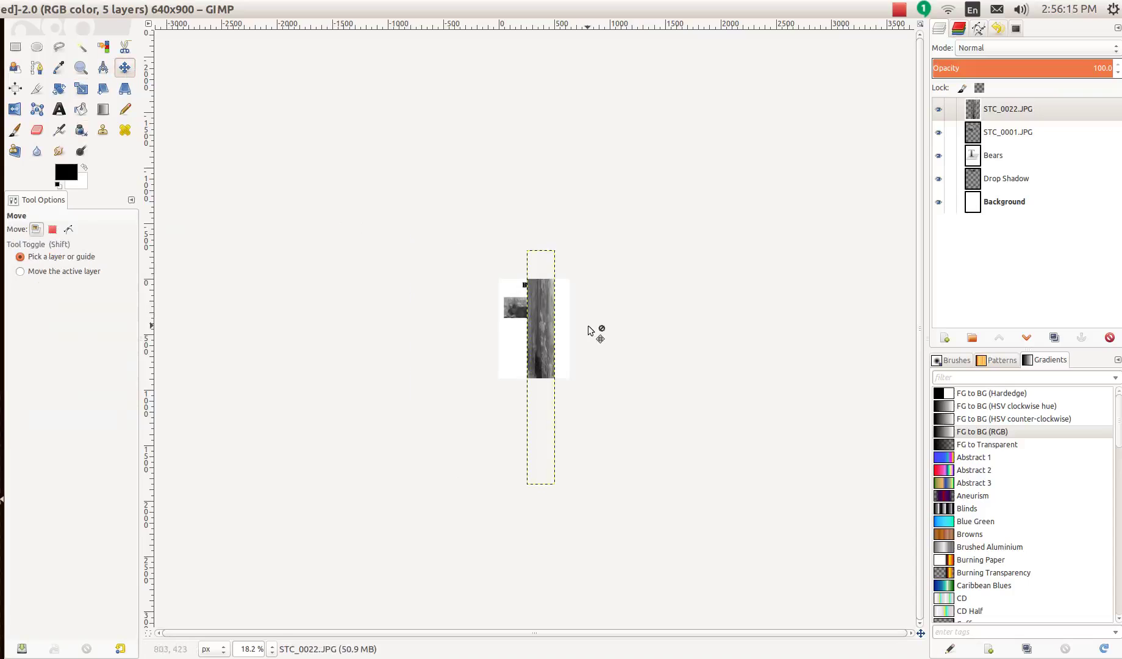
key("ctrl+z")
key("ctrl+z")
key("m")
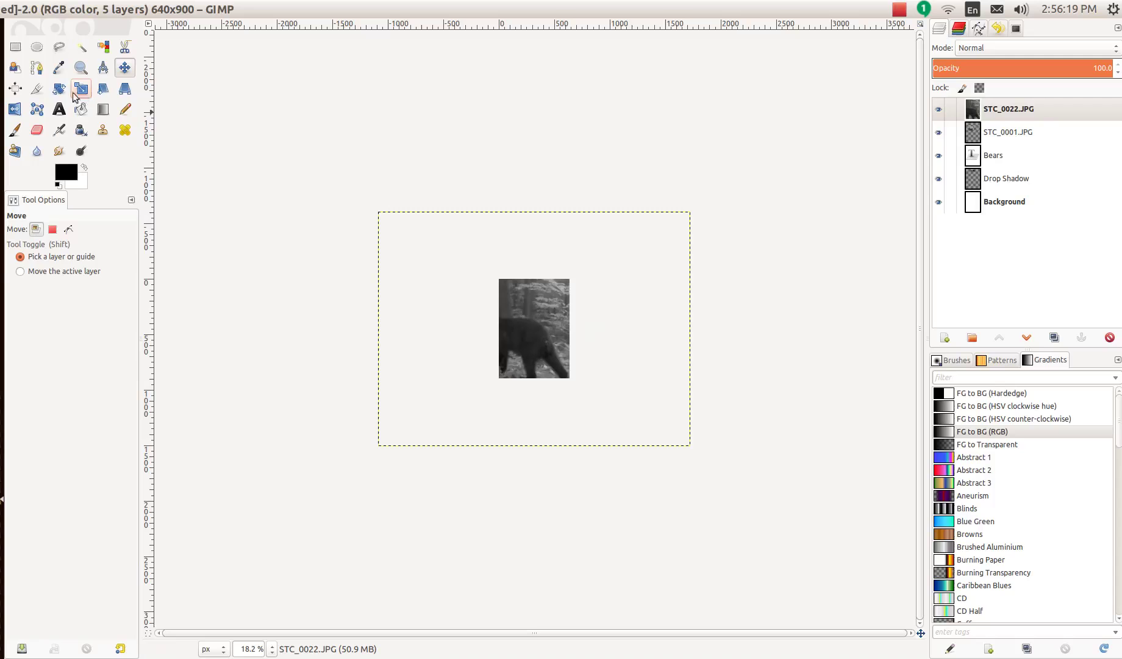
Step: Scale the STC_0022 photo proportionally to 250 × 188 pixels
left_click(81, 89)
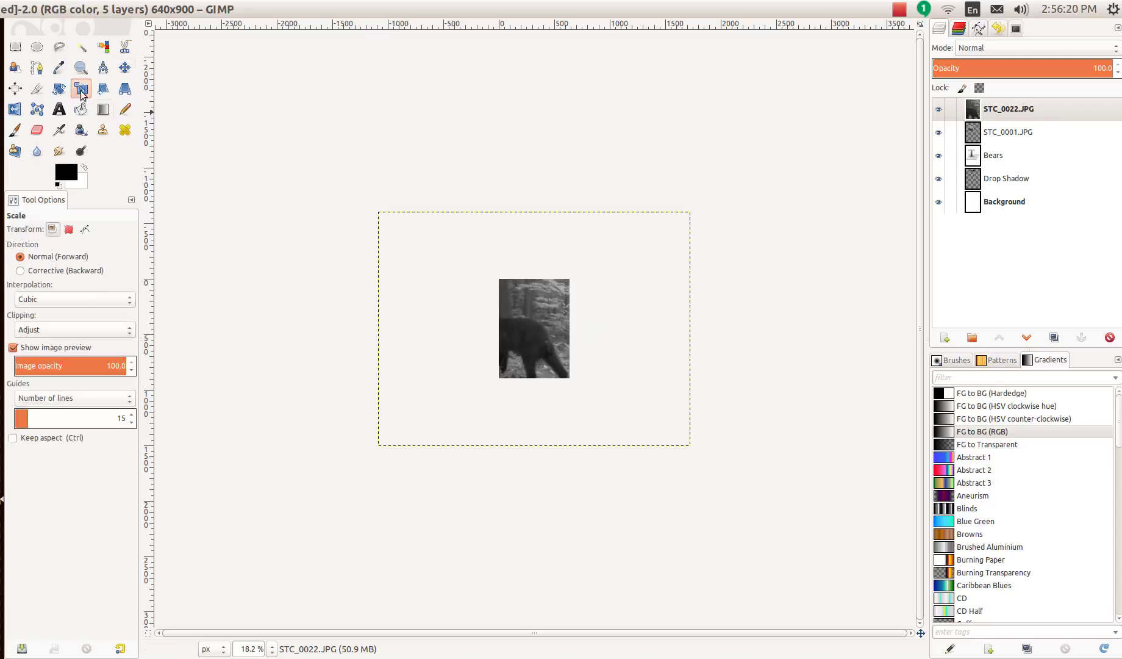
left_click(538, 328)
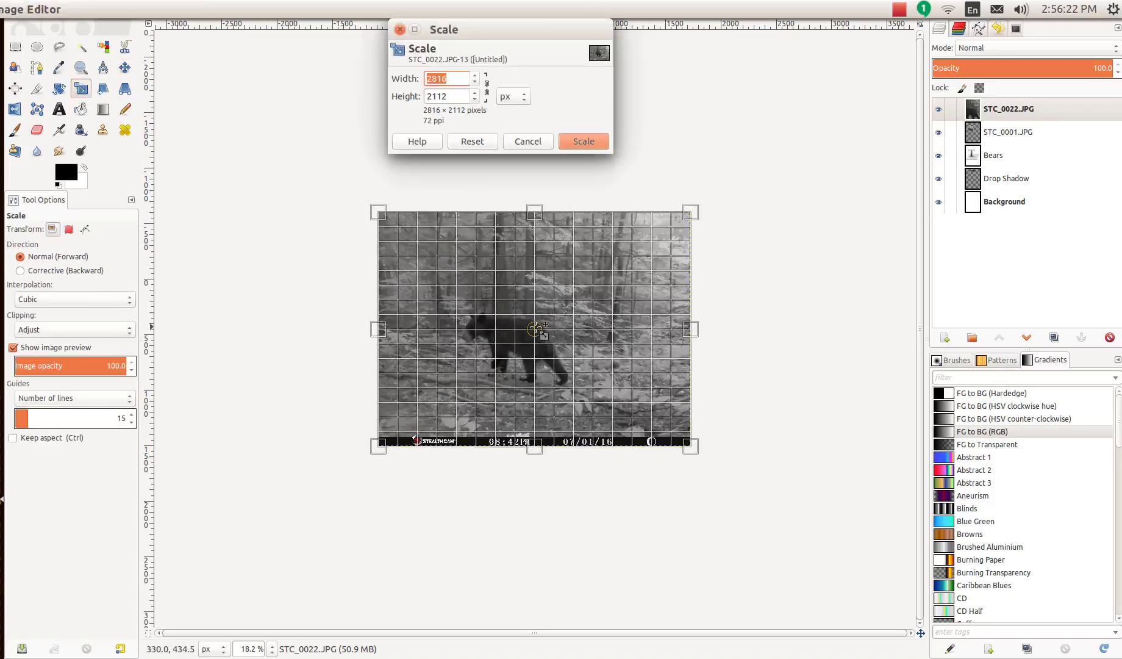
left_click(487, 90)
double_click(459, 78)
type("2")
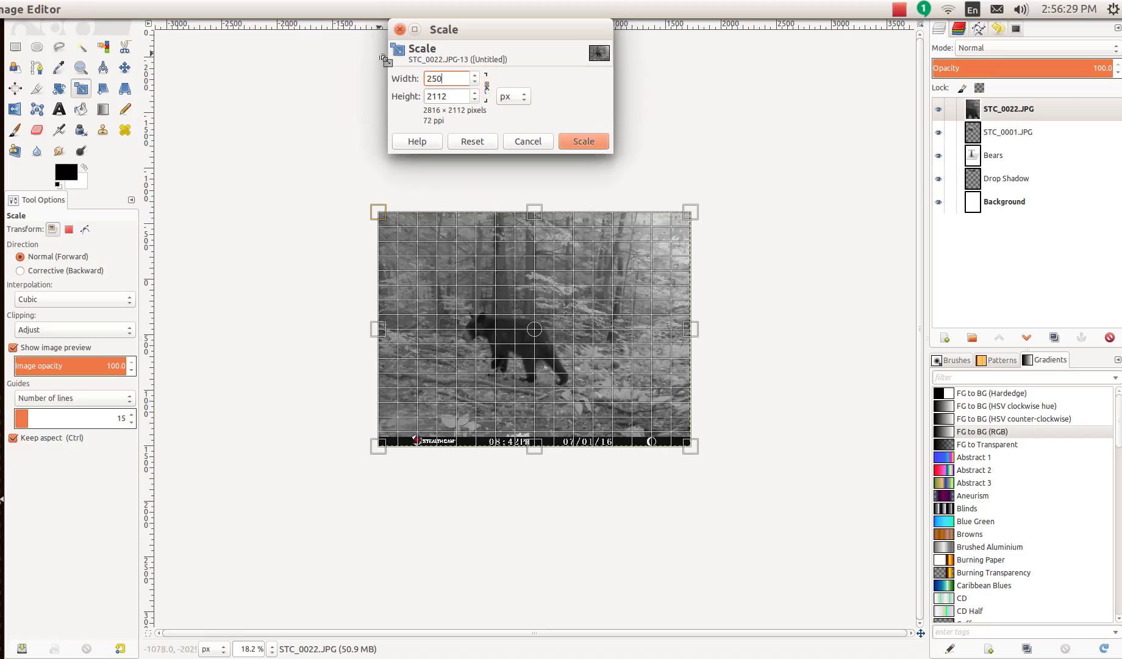
type("50")
key("Tab")
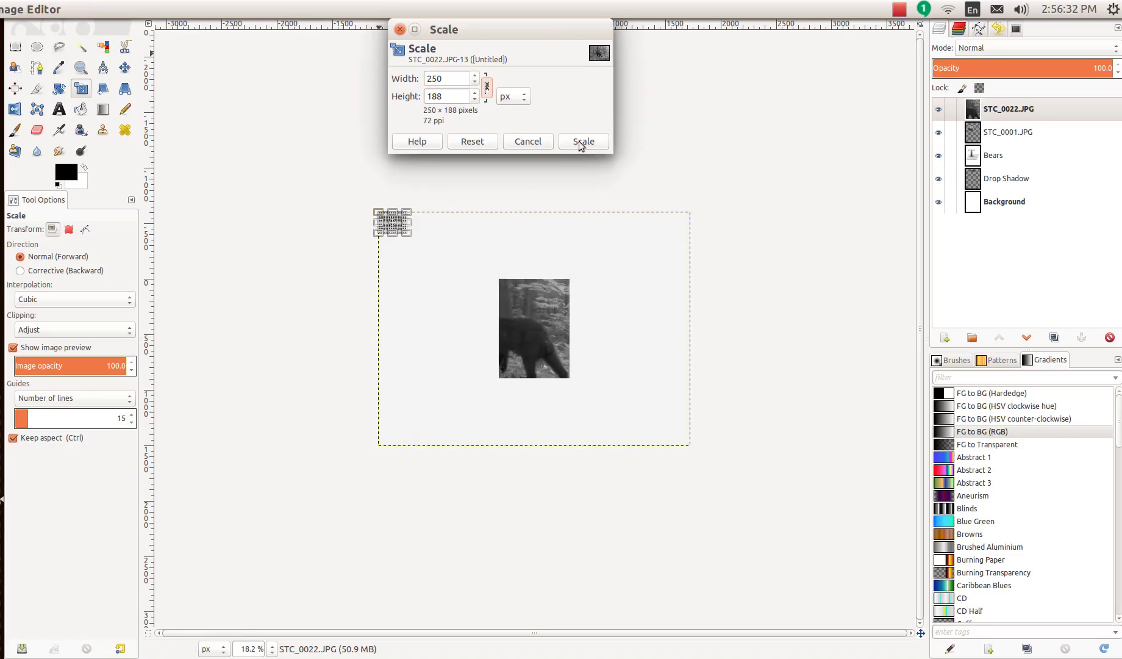
left_click(579, 141)
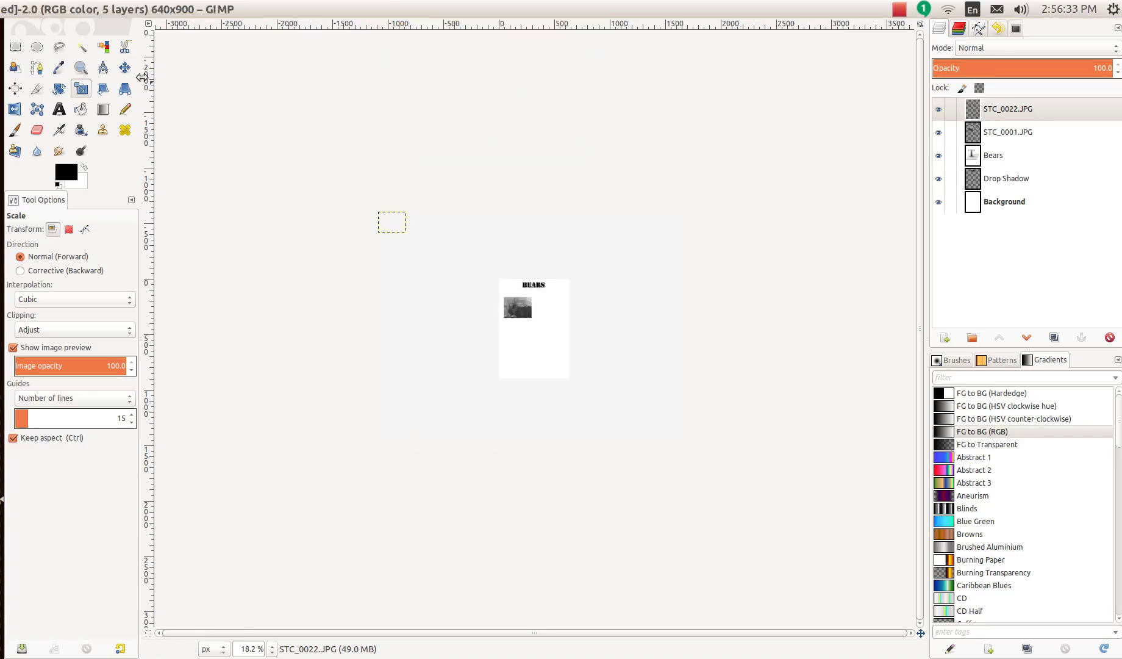
Step: Place the second photo beside the first and align their tops
left_click(125, 67)
left_click_drag(397, 230, 553, 317)
scroll(548, 312, "up", 1, "ctrl")
scroll(549, 311, "up", 4, "ctrl")
scroll(545, 275, "up", 1, "ctrl")
left_click_drag(664, 222, 658, 194)
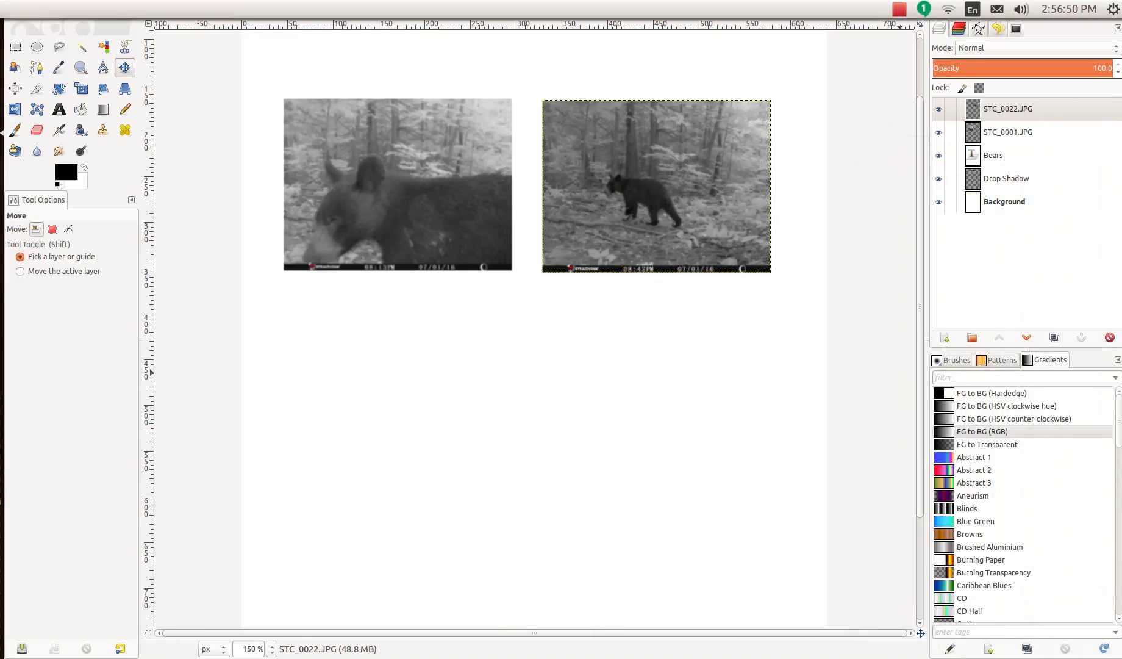
Step: Add STC_0045.JPG, scale it proportionally to width 250 and place it below the first photo
left_click_drag(1121, 451, 584, 441)
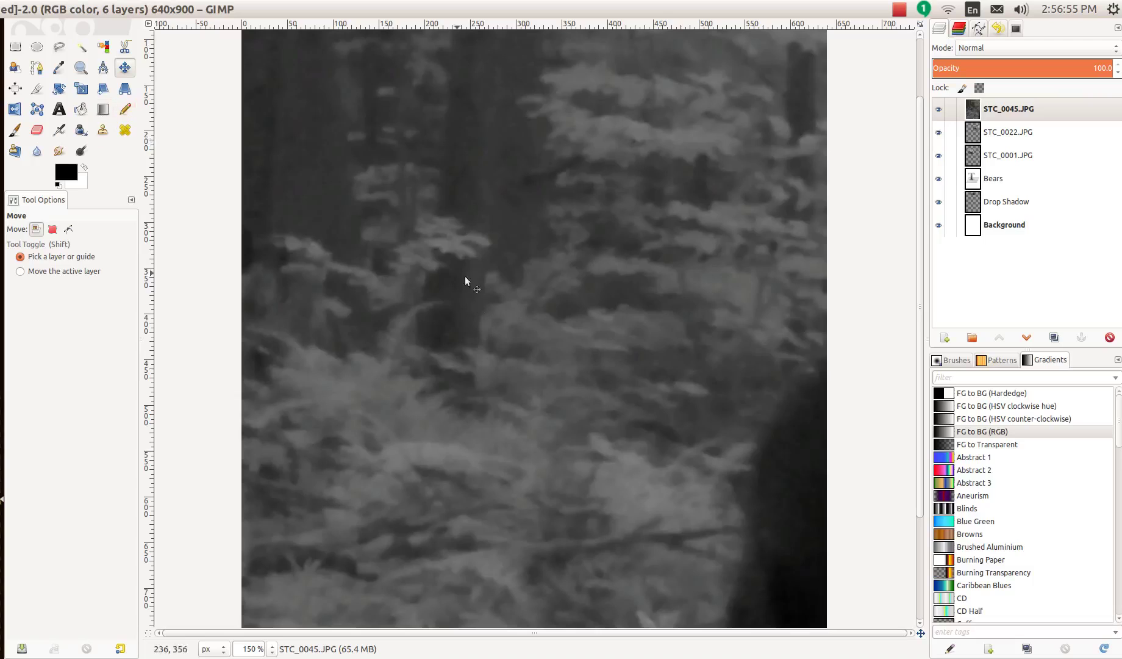
scroll(478, 309, "down", 7, "ctrl")
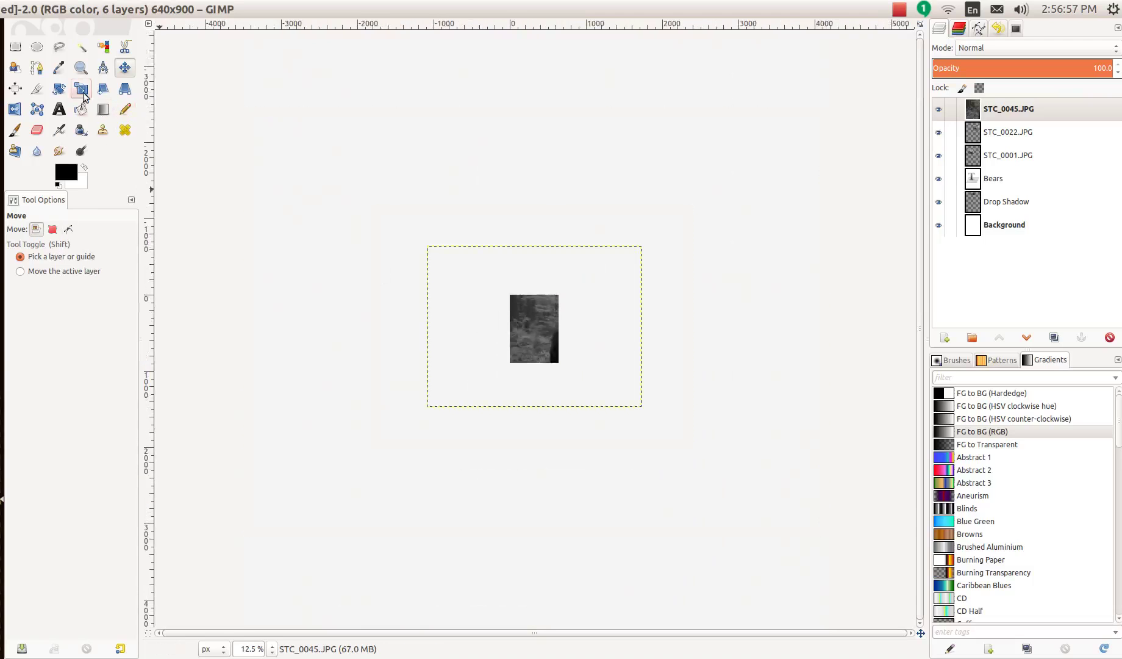
left_click(81, 88)
left_click(468, 303)
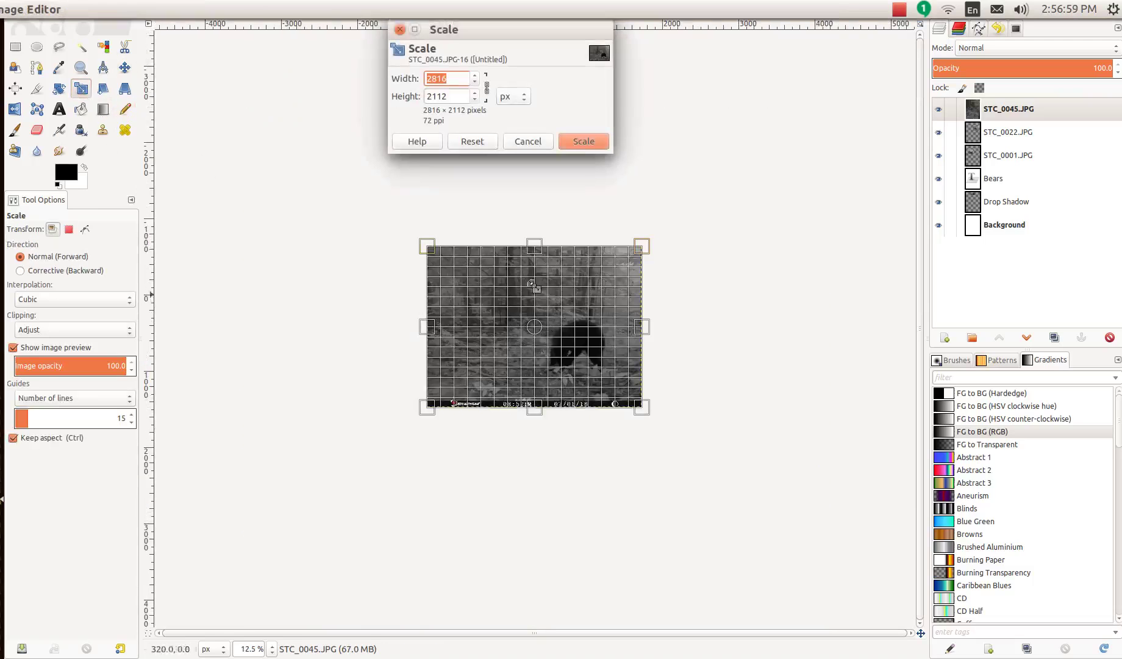
left_click(467, 77)
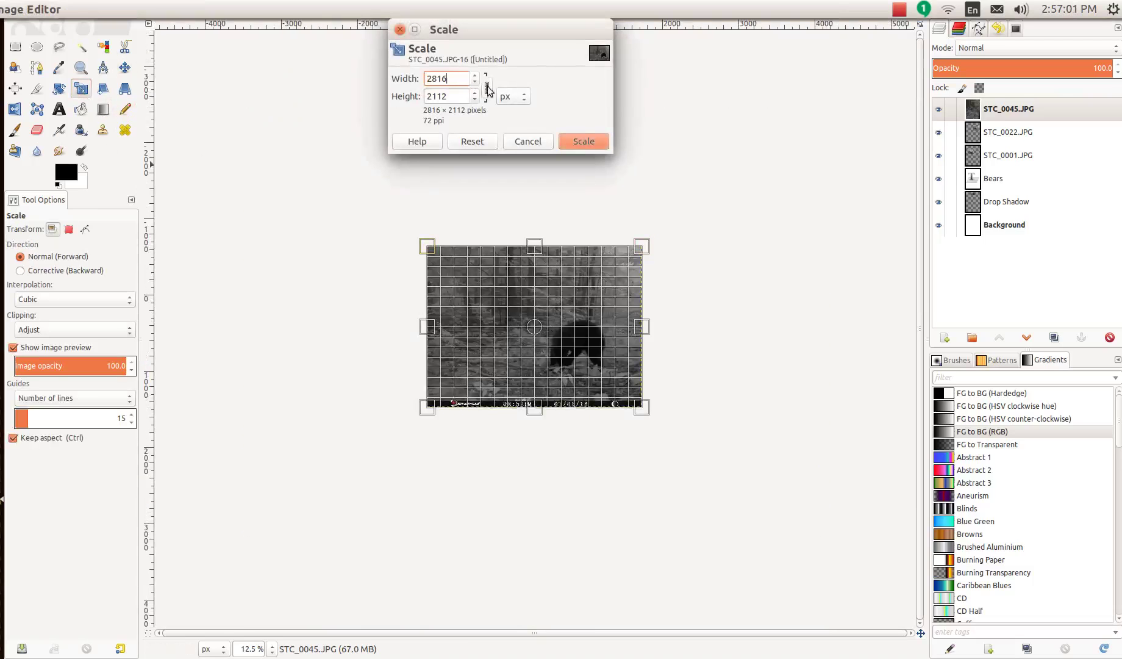
left_click(487, 87)
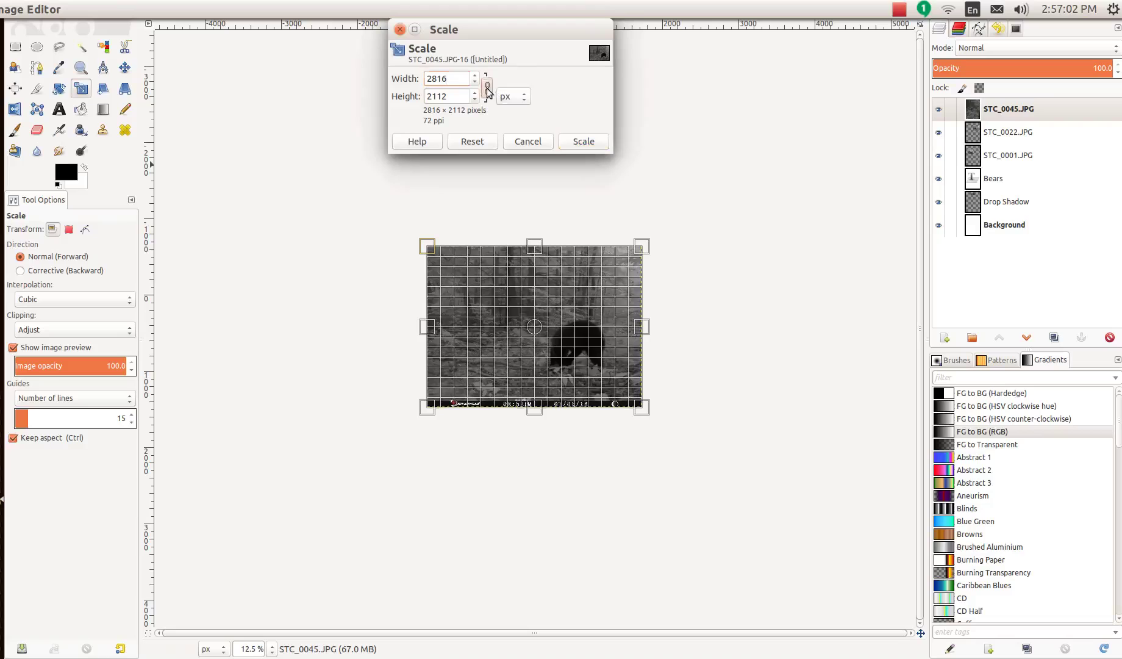
double_click(453, 74)
type("250")
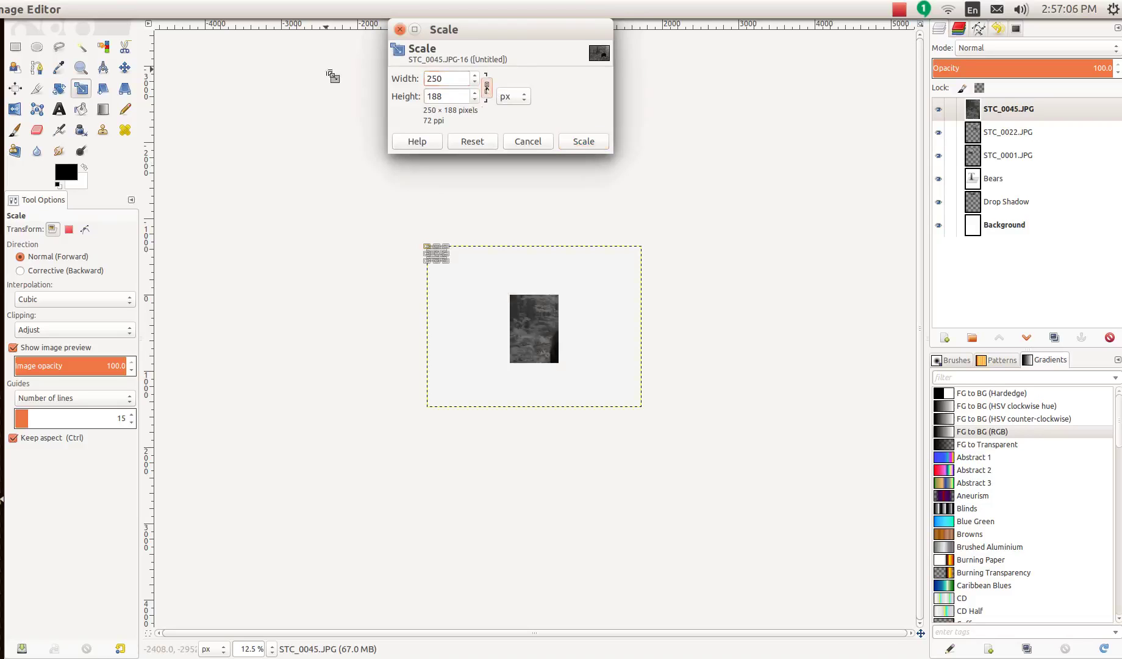
left_click(584, 142)
left_click(123, 72)
left_click_drag(437, 253, 522, 335)
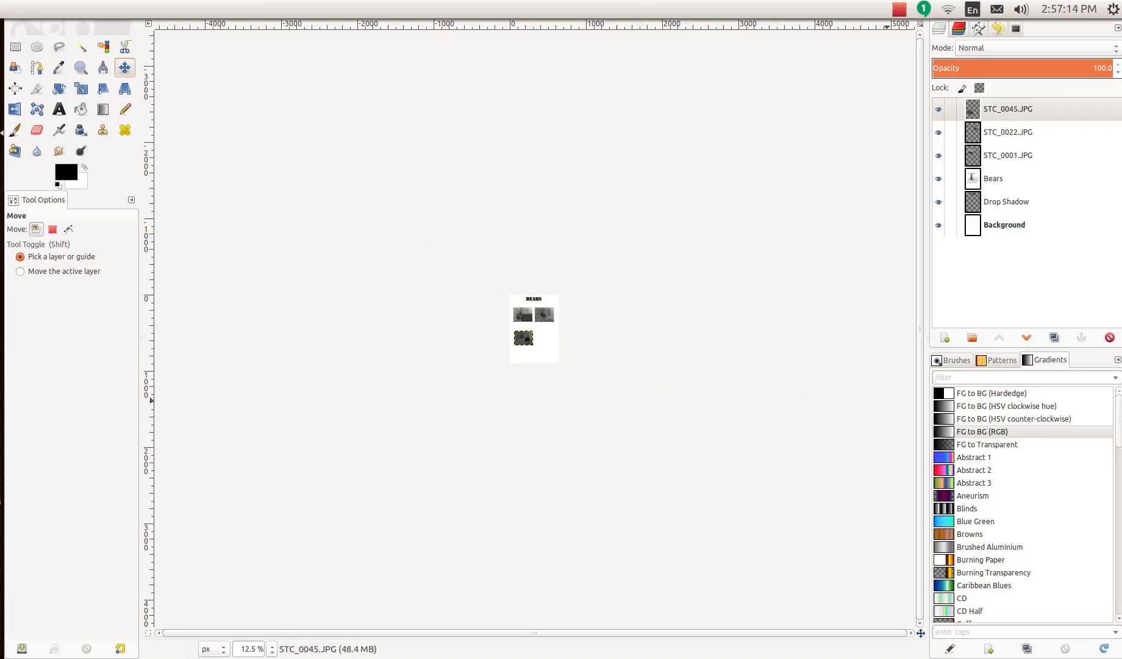
Step: Add STC_0036.JPG as a layer and scale it to 250 × 188
left_click_drag(1069, 259, 490, 184)
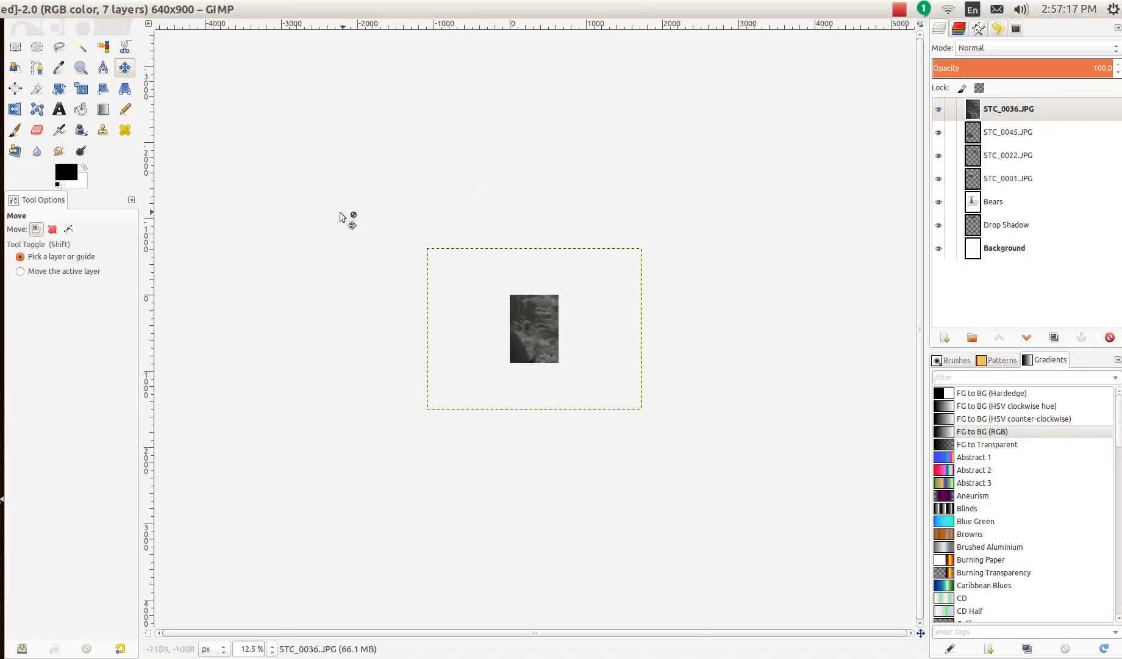
left_click(89, 91)
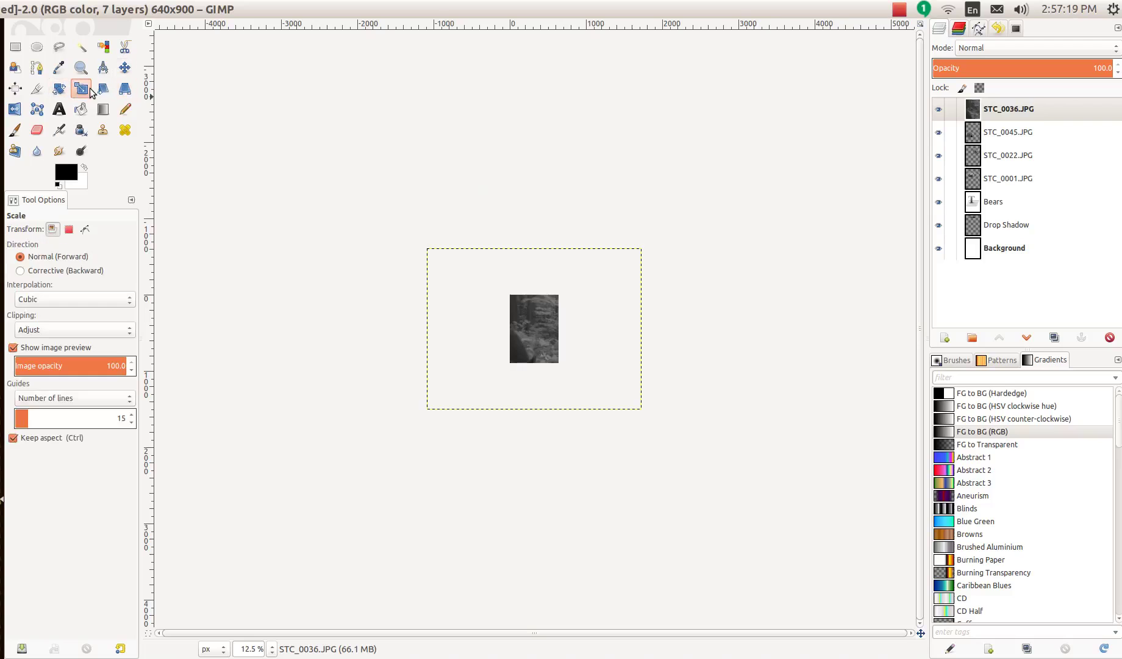
left_click(546, 327)
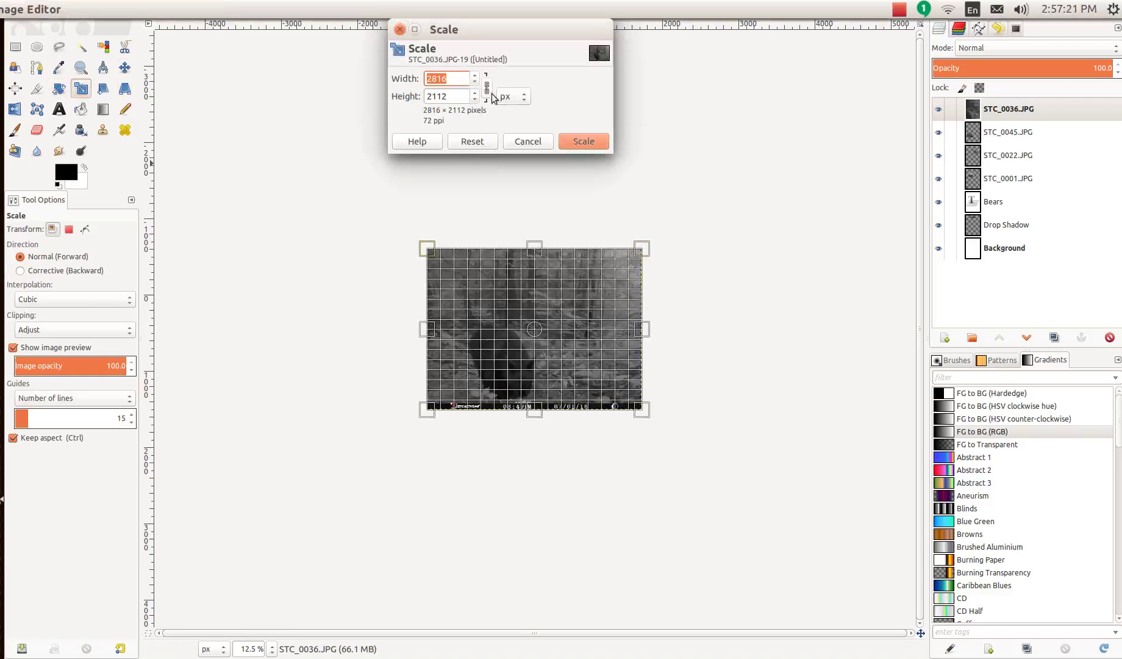
type("250")
key("Tab")
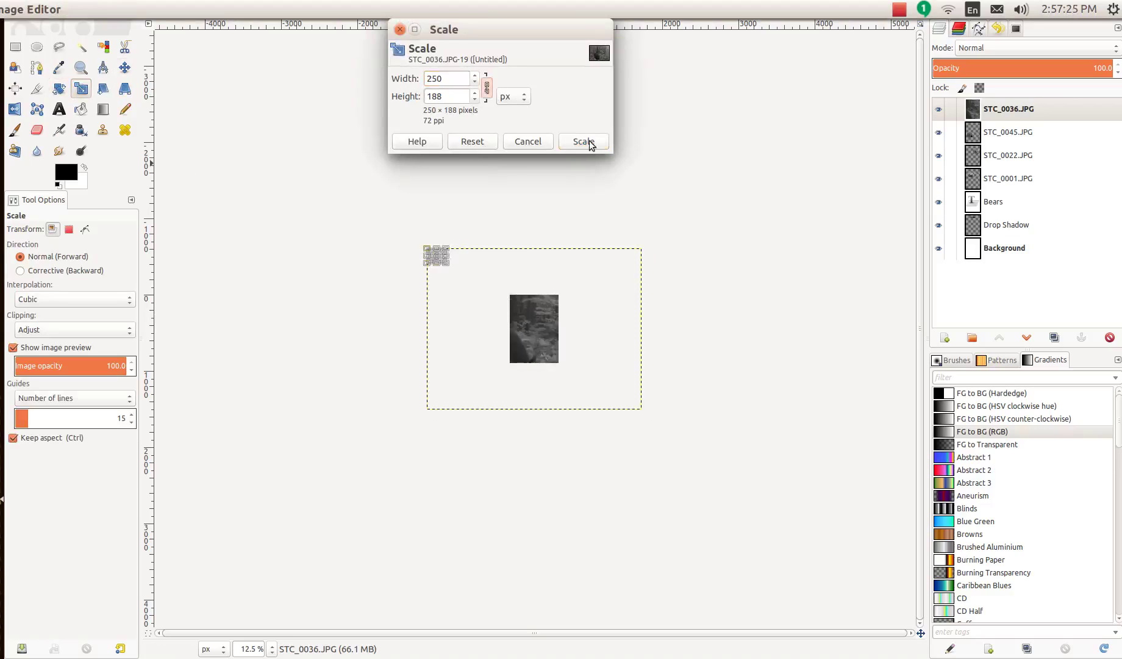
left_click(583, 141)
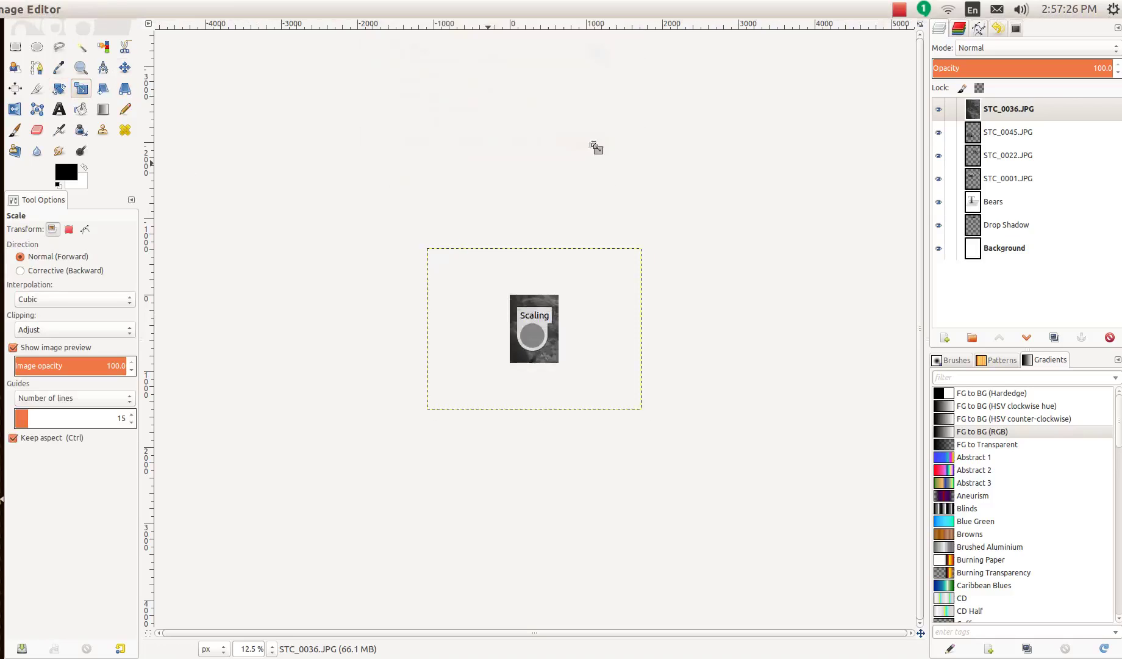
Step: Move the scaled photo into the empty lower-right slot and zoom in
left_click(128, 71)
left_click_drag(434, 256, 540, 336)
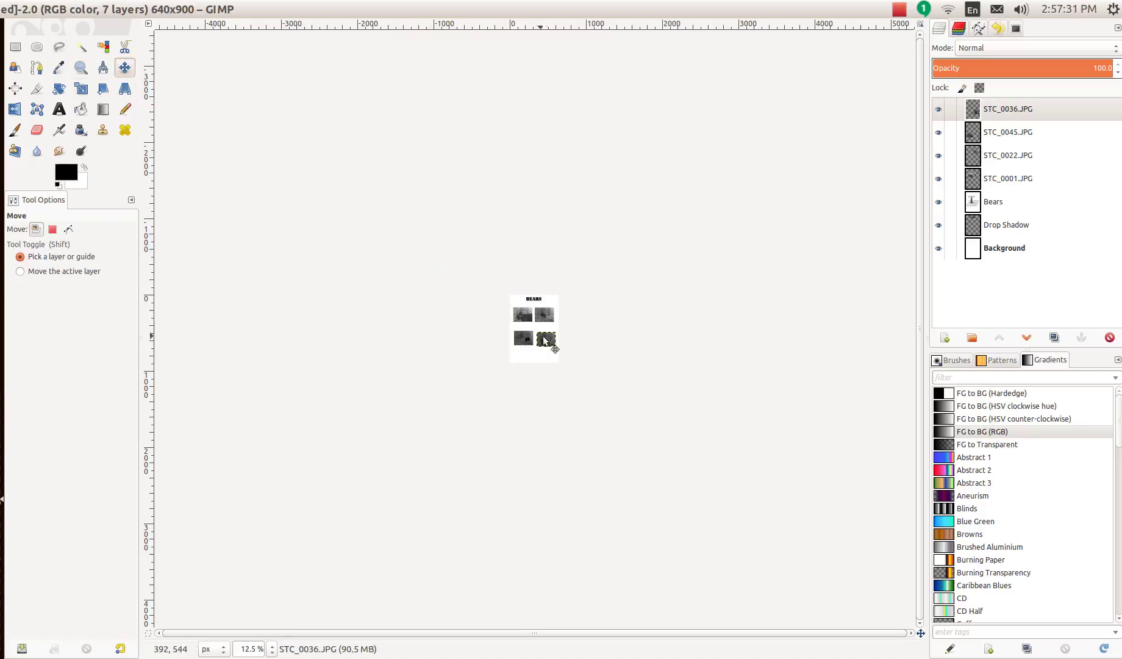
scroll(542, 336, "up", 3)
scroll(546, 334, "up", 4)
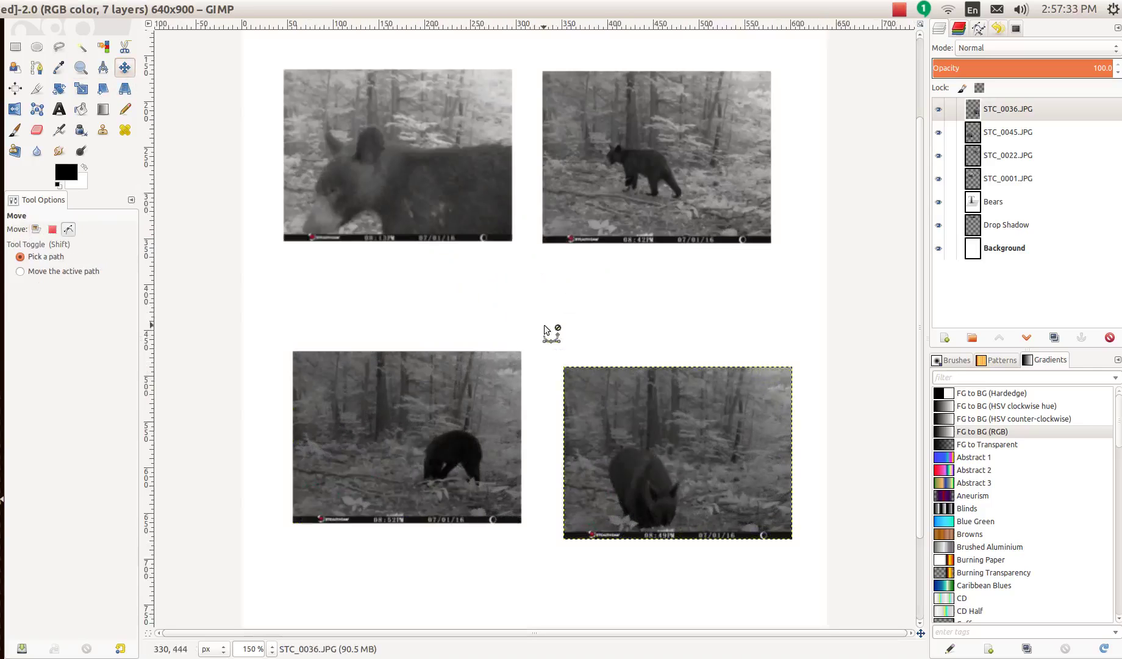
Step: Nudge the lower-right photo up so it sits level with the lower-left one
mouse_move(281, 4)
left_click(120, 9)
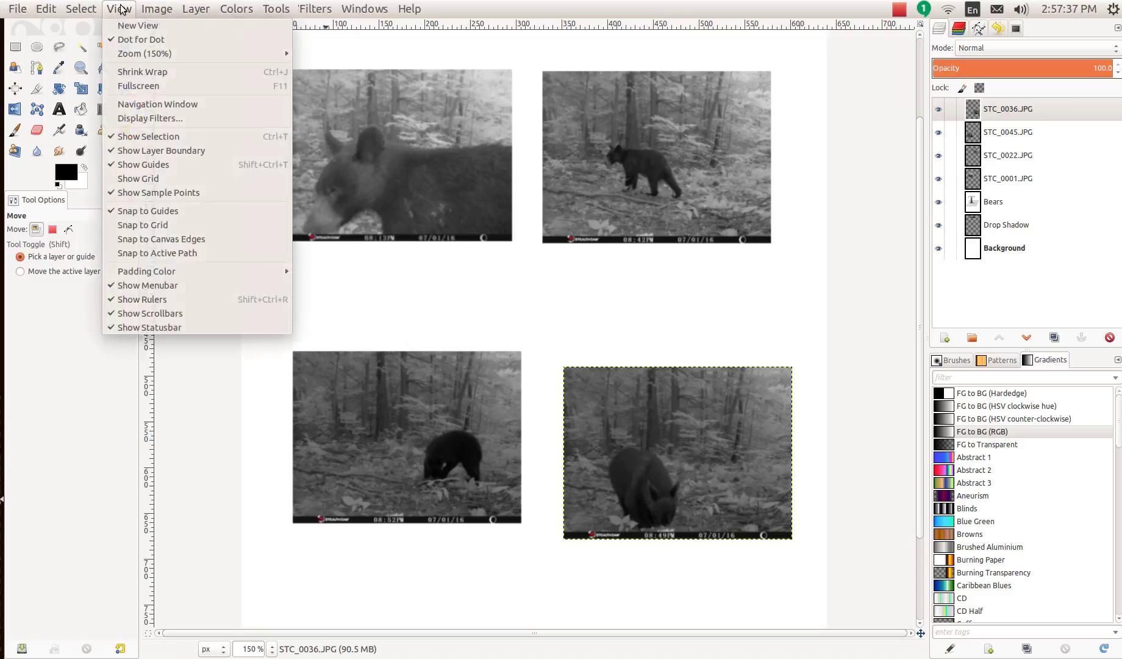
mouse_move(159, 55)
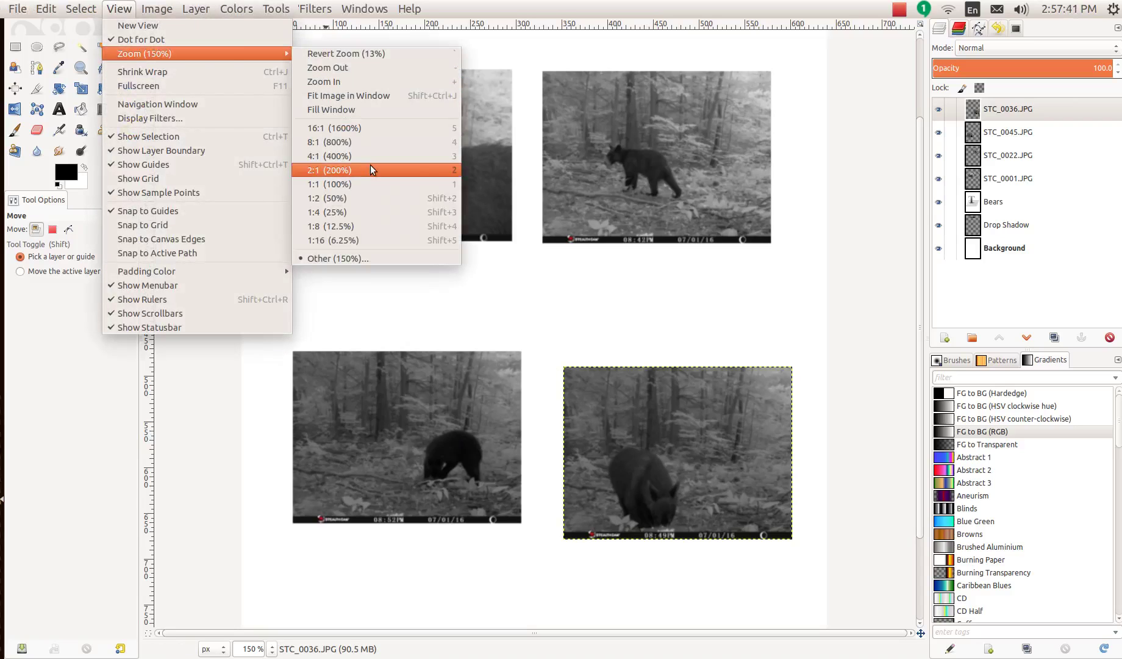
left_click(668, 427)
left_click_drag(669, 432, 660, 419)
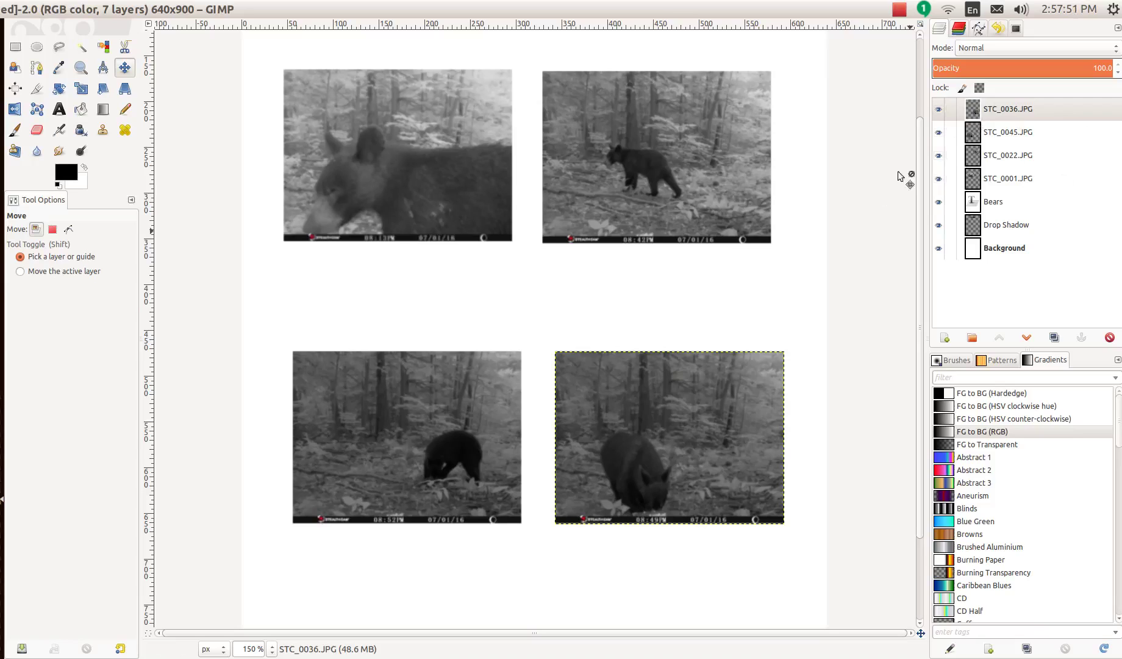
Step: Toggle visibility of STC_0036, STC_0045, STC_0022 and STC_0001 to identify each photo layer
left_click(938, 109)
left_click(938, 110)
left_click(939, 132)
left_click(938, 132)
left_click(939, 155)
left_click(938, 155)
left_click(938, 179)
left_click(938, 178)
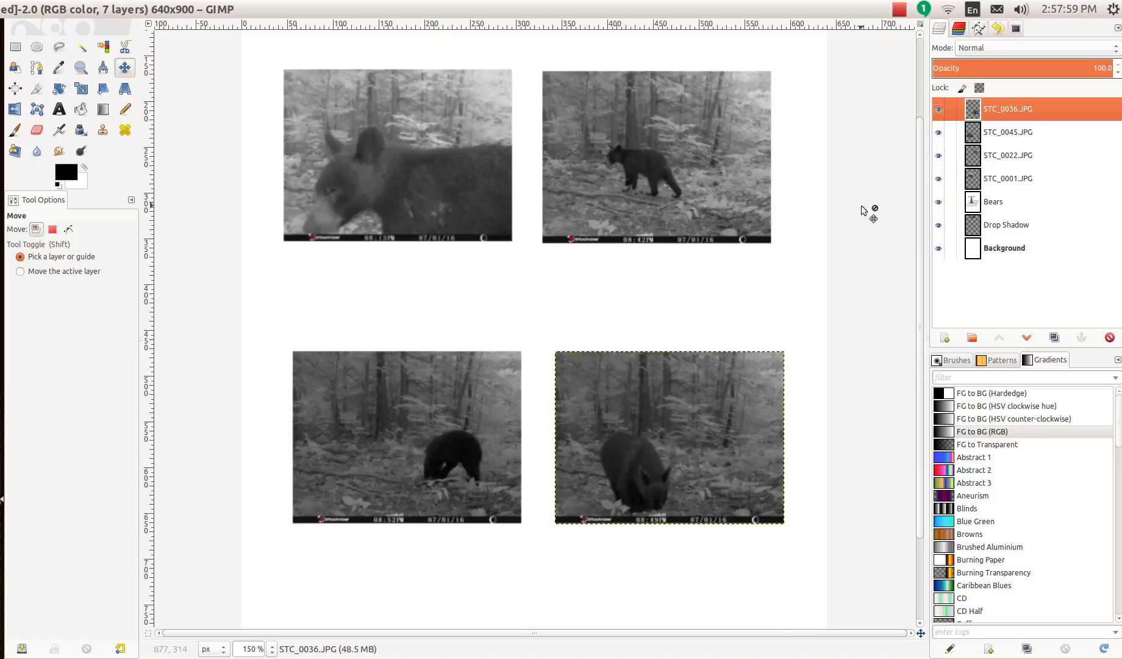
Step: Link the BEARS title layer with its drop shadow
scroll(869, 213, "up", 3)
left_click(939, 202)
left_click(939, 202)
left_click(950, 203)
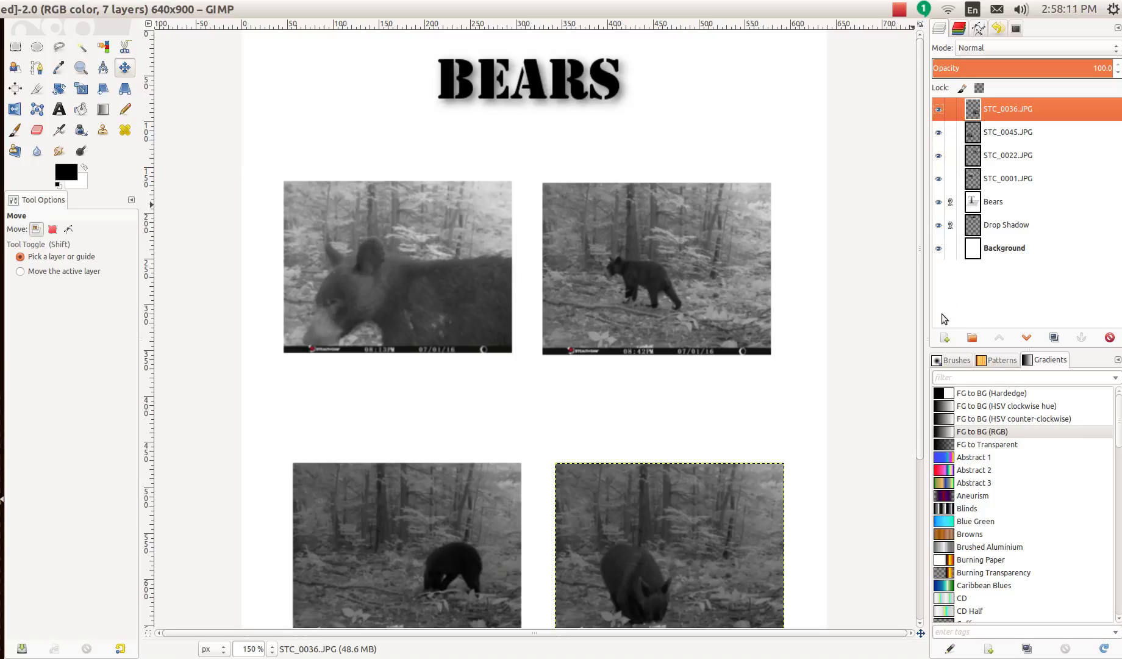
Step: Add a transparent 640x900 layer named Layer, and undo a trial Paintbrush stroke
left_click(944, 339)
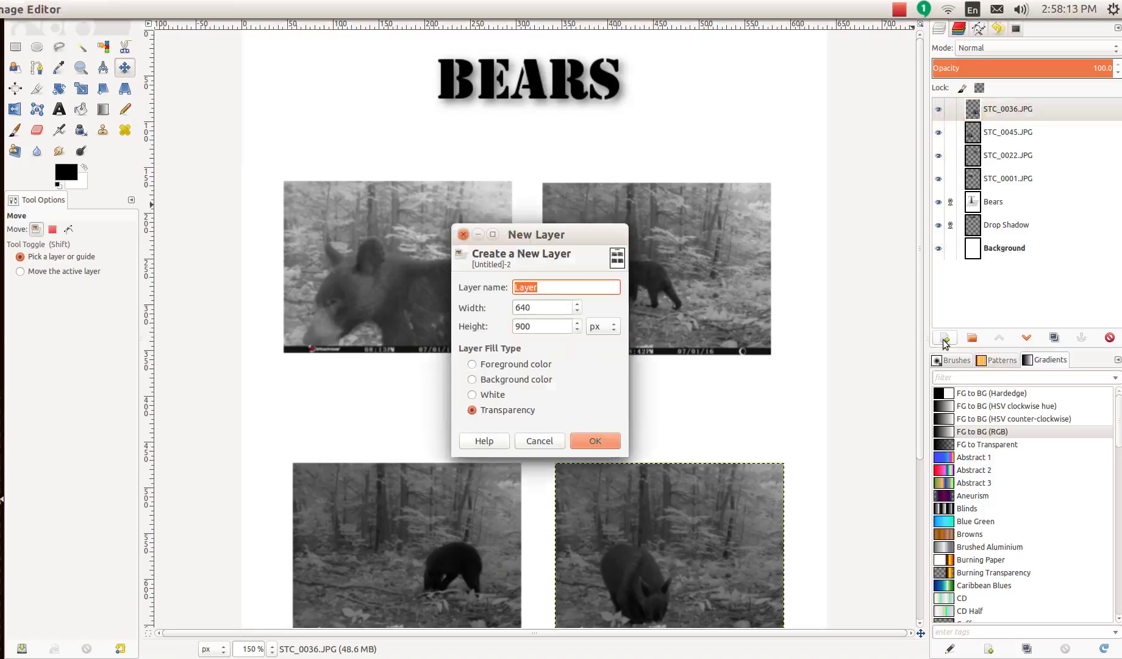
left_click(594, 441)
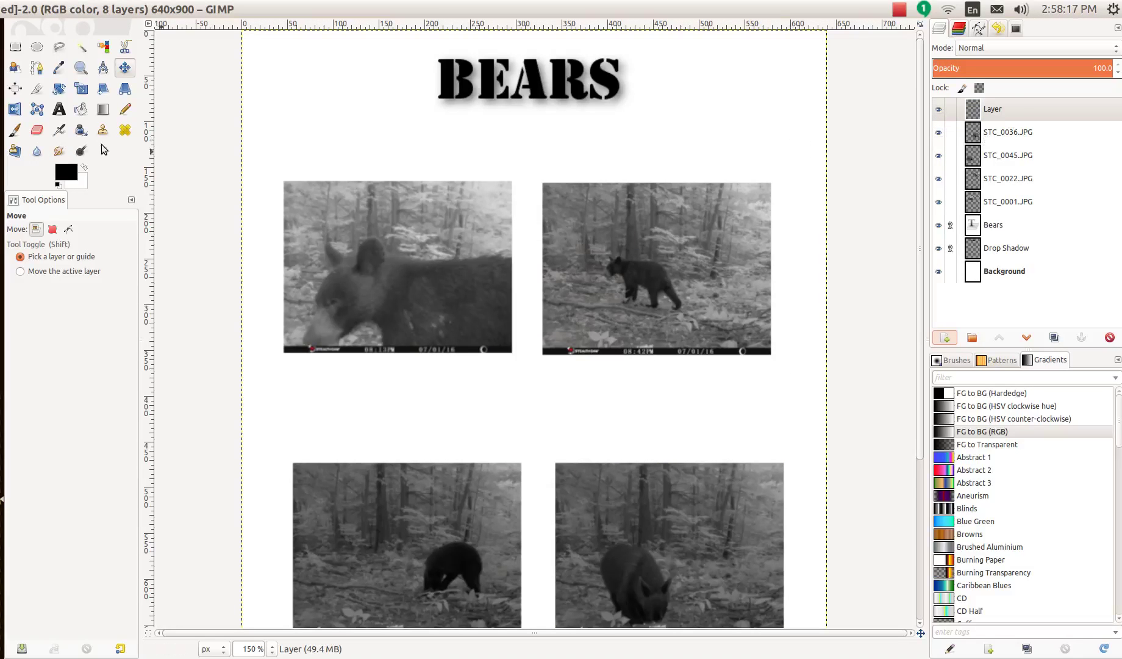
left_click(14, 130)
mouse_move(408, 130)
left_mouse_down()
mouse_move(567, 267)
mouse_move(399, 354)
mouse_move(638, 257)
left_mouse_up()
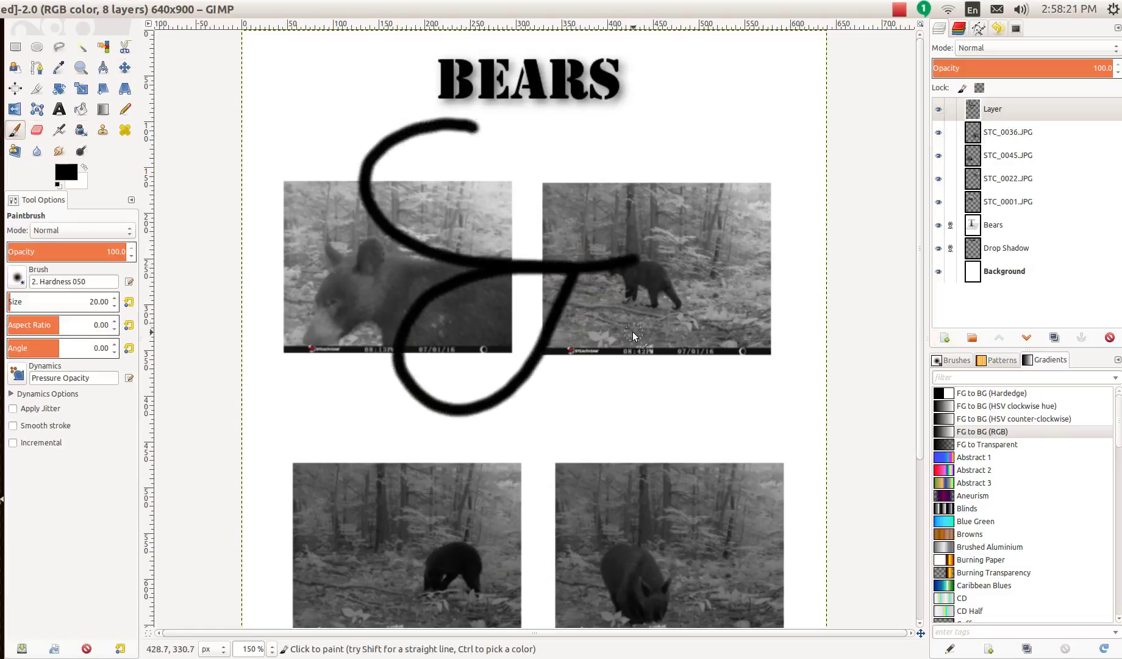
key("ctrl+z")
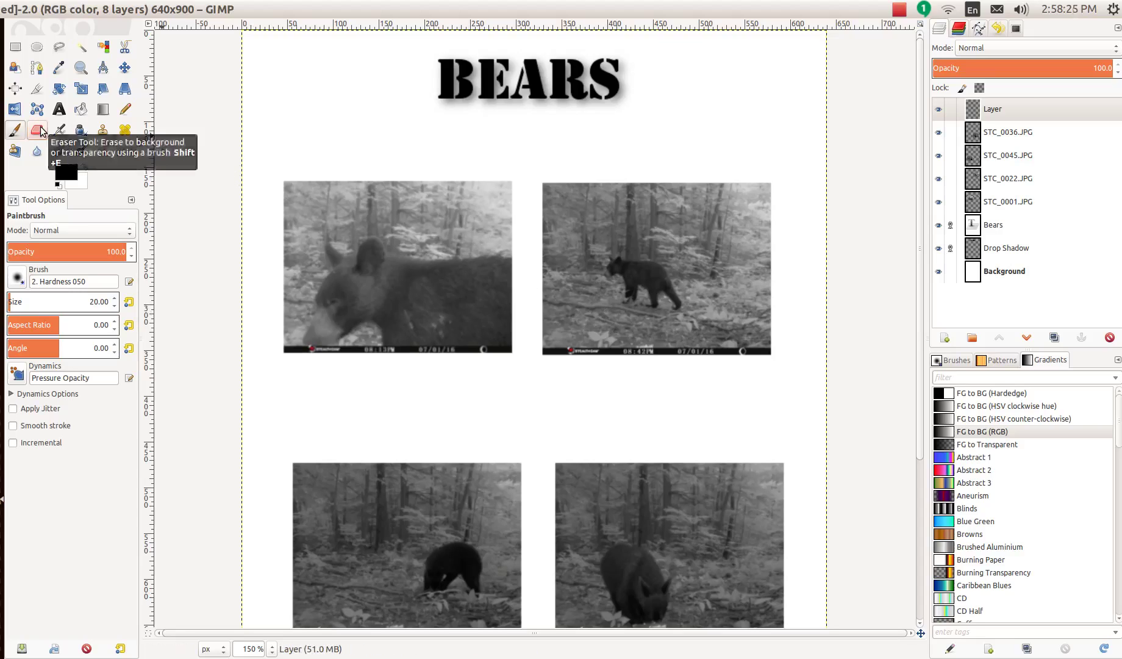
Step: Try the Eraser on the top-left STC_0001.JPG photo, then undo the erasing
left_click(40, 130)
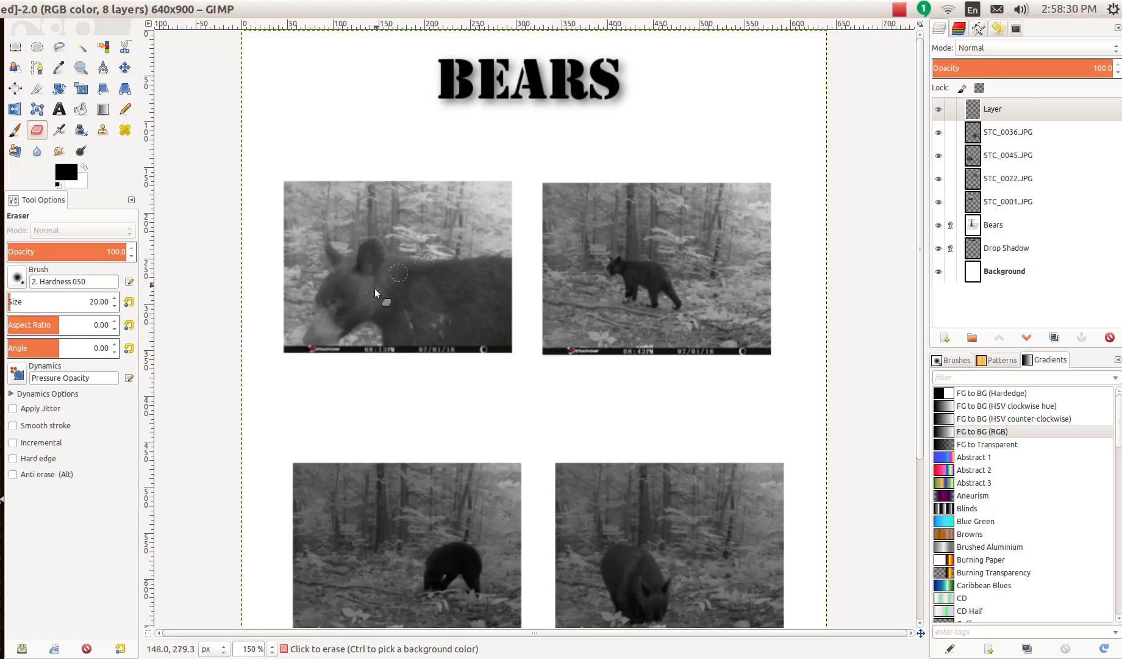
left_click(413, 267)
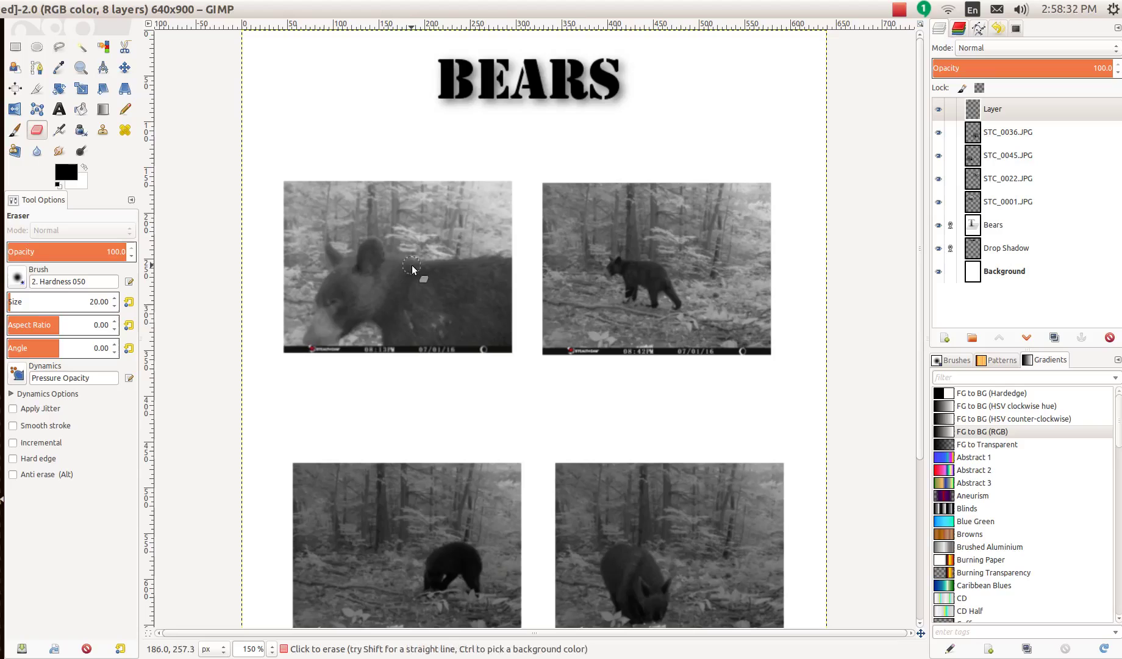
left_click(1006, 138)
left_click(1000, 203)
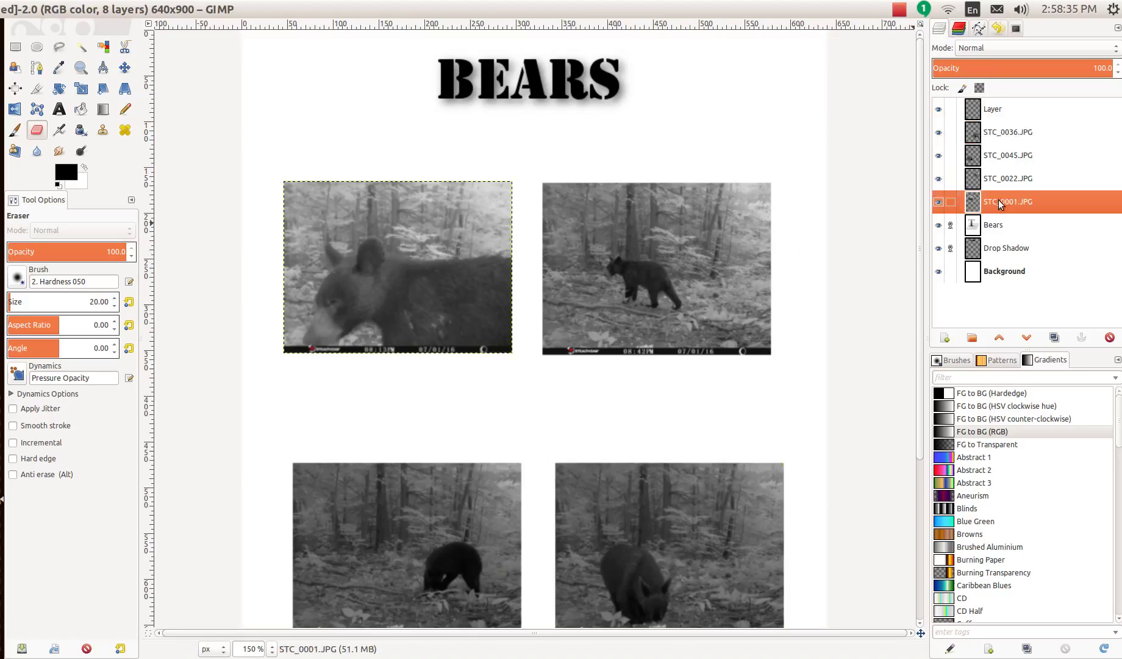
left_click(938, 203)
left_click(938, 203)
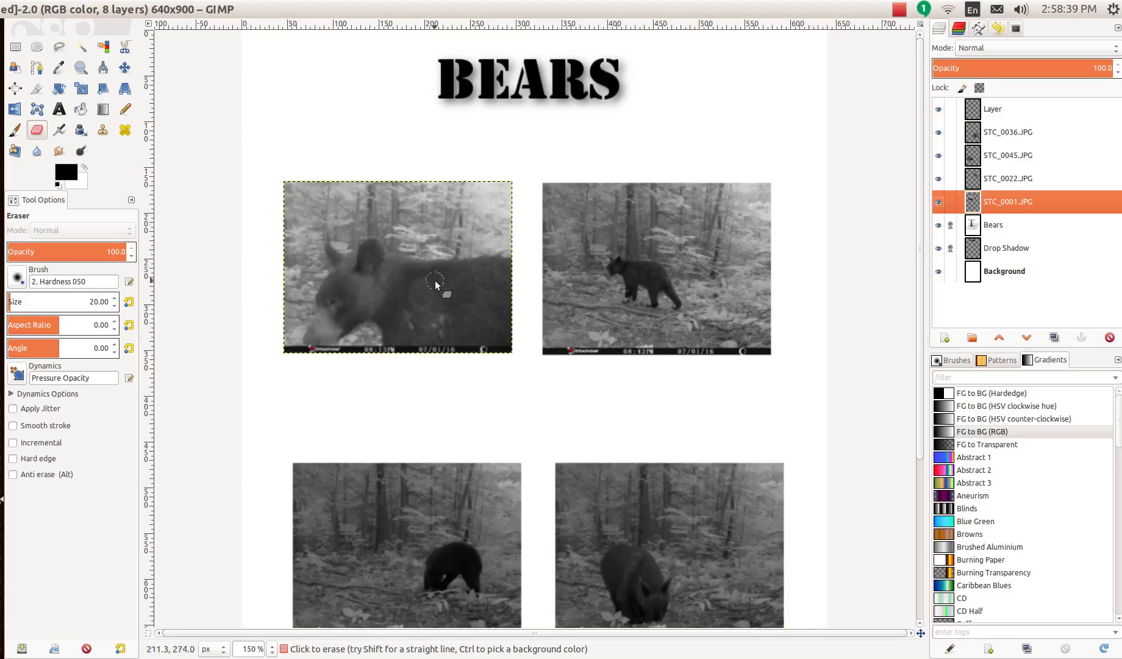
mouse_move(427, 250)
left_mouse_down()
mouse_move(414, 300)
mouse_move(424, 269)
mouse_move(331, 312)
mouse_move(398, 198)
mouse_move(365, 243)
mouse_move(454, 278)
mouse_move(469, 363)
mouse_move(515, 378)
left_mouse_up()
key("ctrl+z")
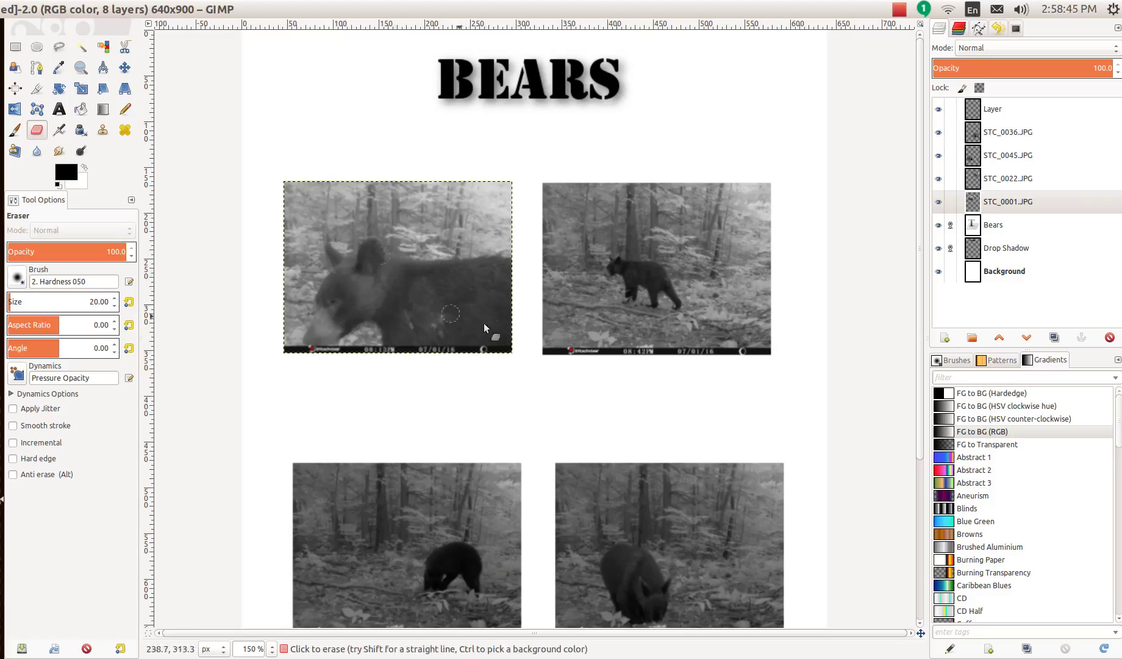
Step: Make the new empty Layer active and choose the Text tool
scroll(476, 286, "down", 3)
scroll(479, 289, "up", 3)
scroll(482, 289, "down", 3)
scroll(485, 294, "up", 3)
left_click(1008, 106)
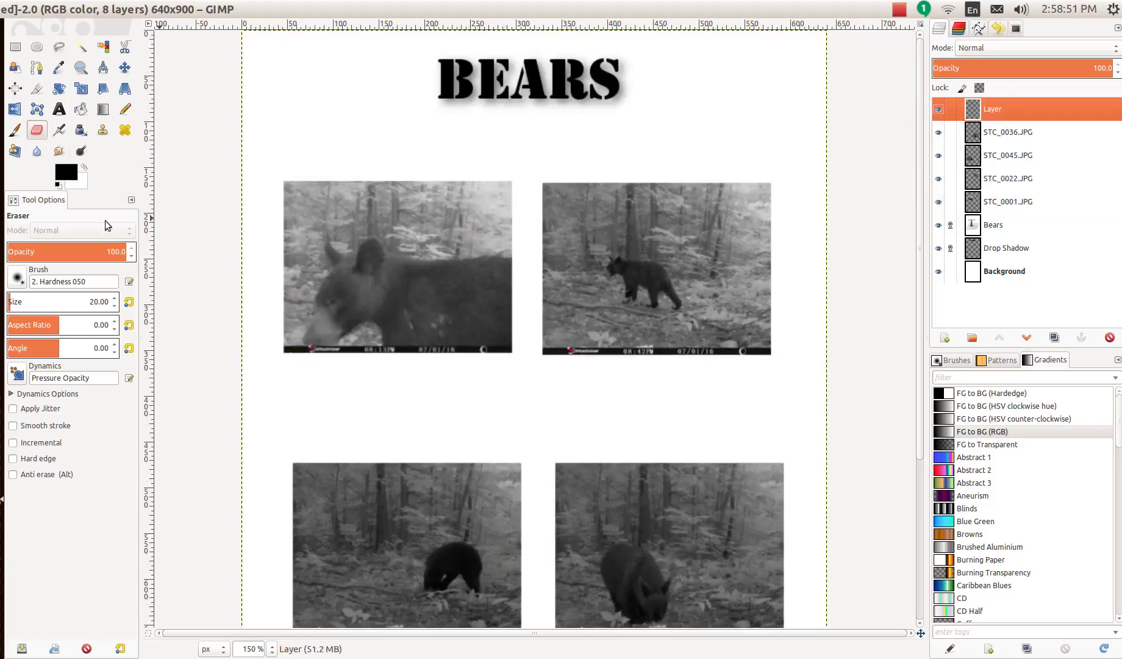
left_click(59, 110)
Step: Type 'This is a black bear in allegheny national forest' in a two-line text box between the photo rows
left_click(353, 404)
left_click_drag(362, 412, 629, 435)
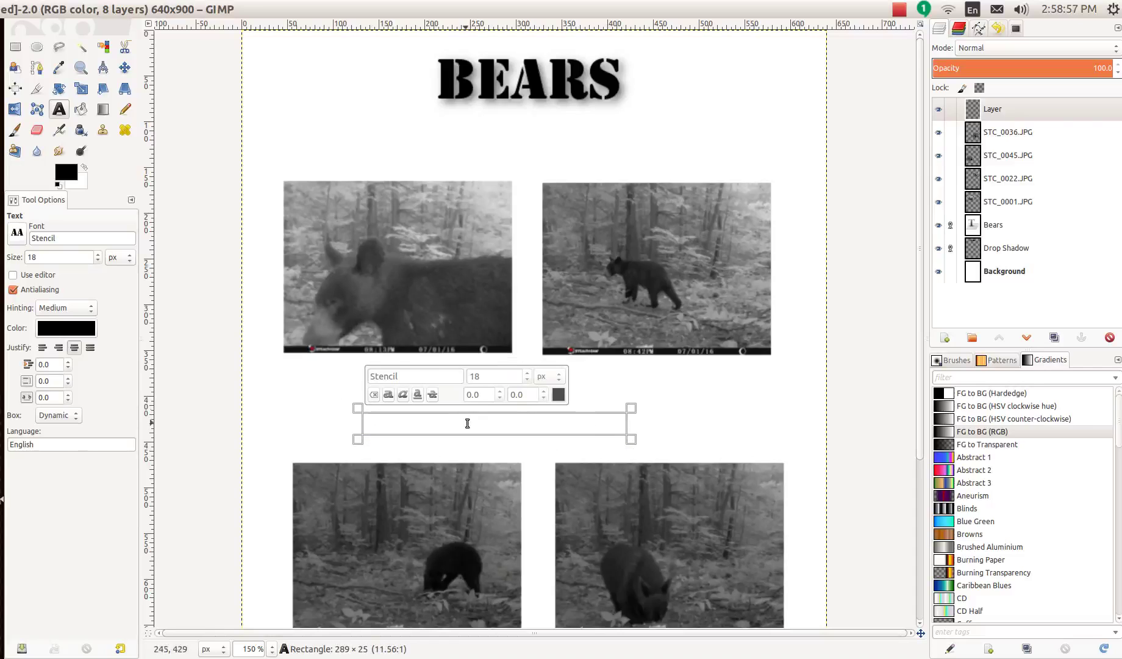
type("This is a bla")
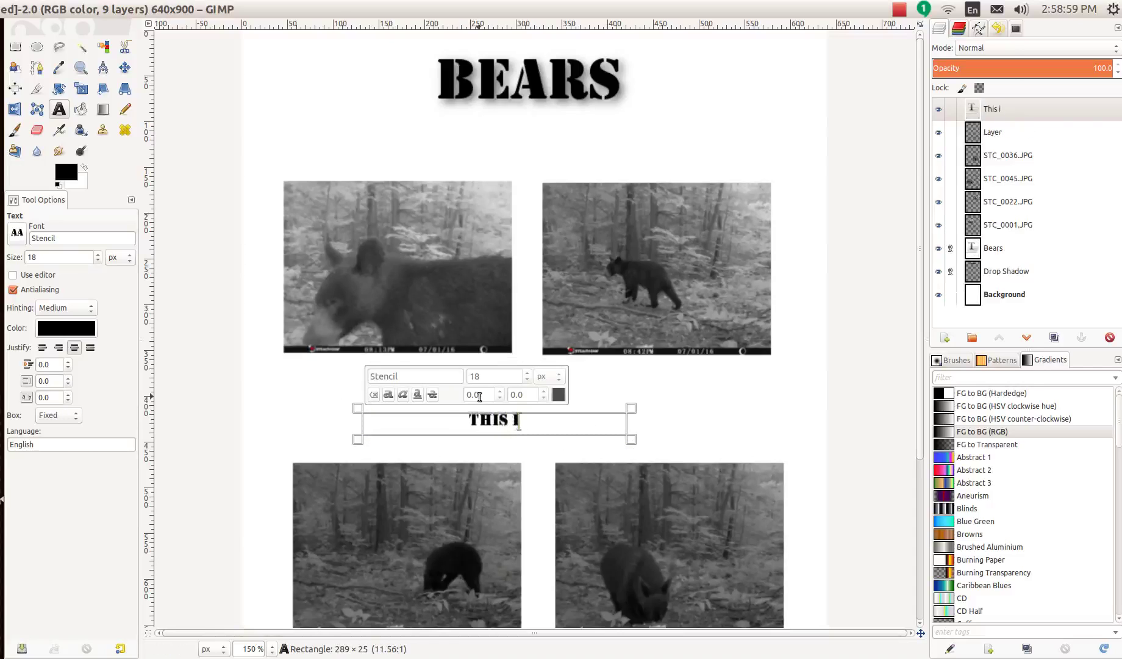
type("ck bear in a")
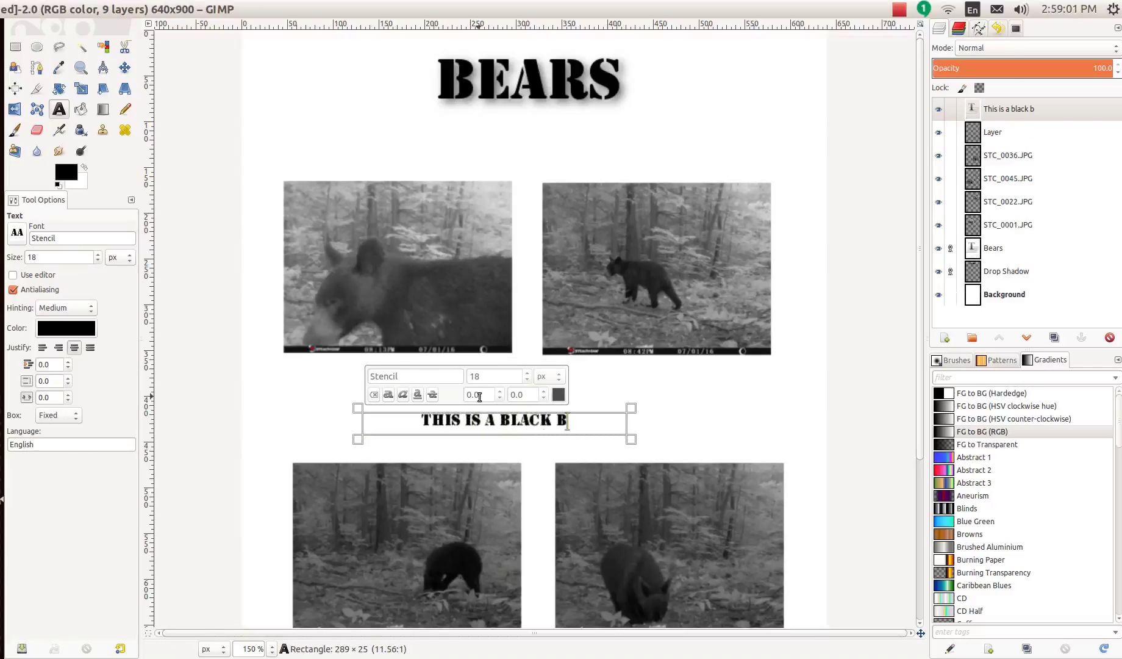
type("llegh")
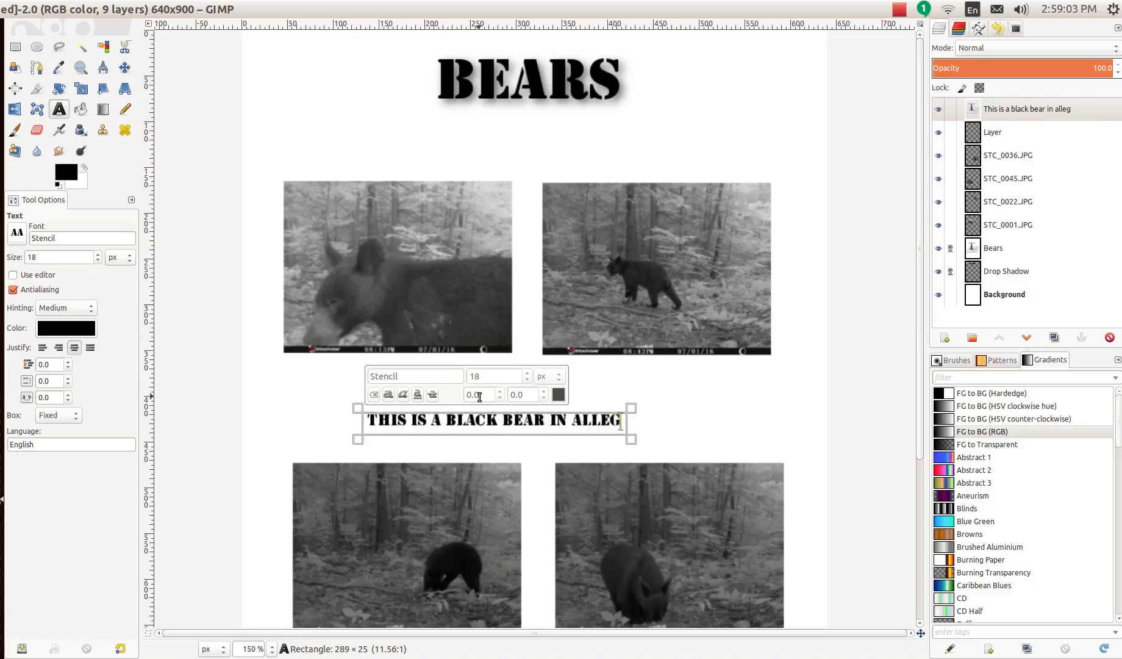
type("eny")
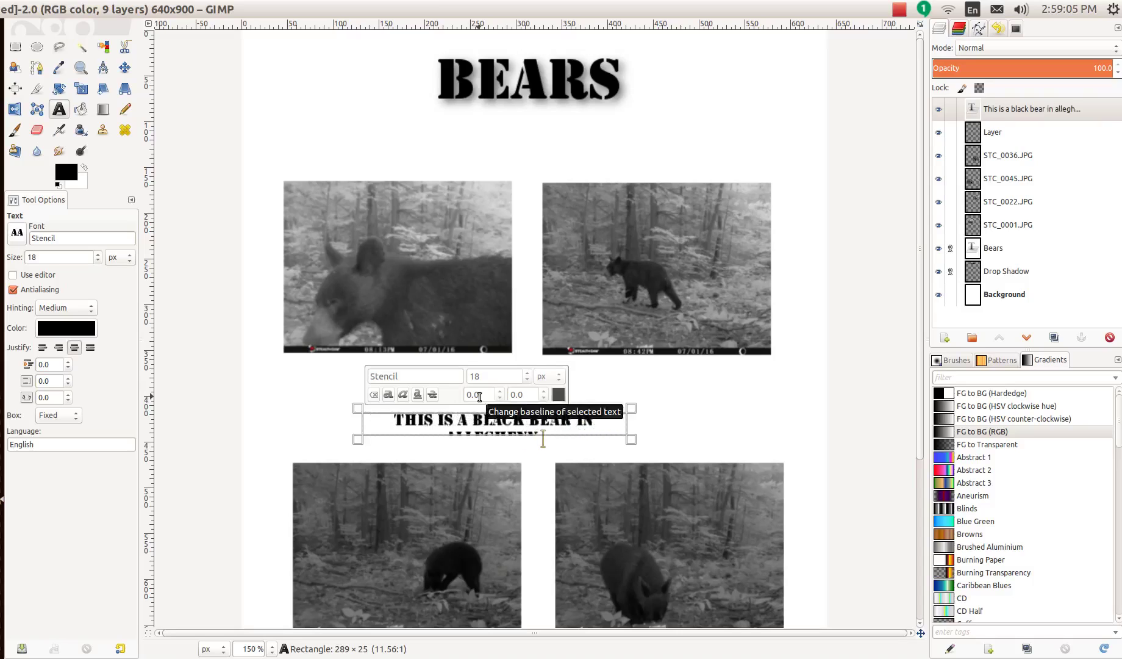
type(" national forest")
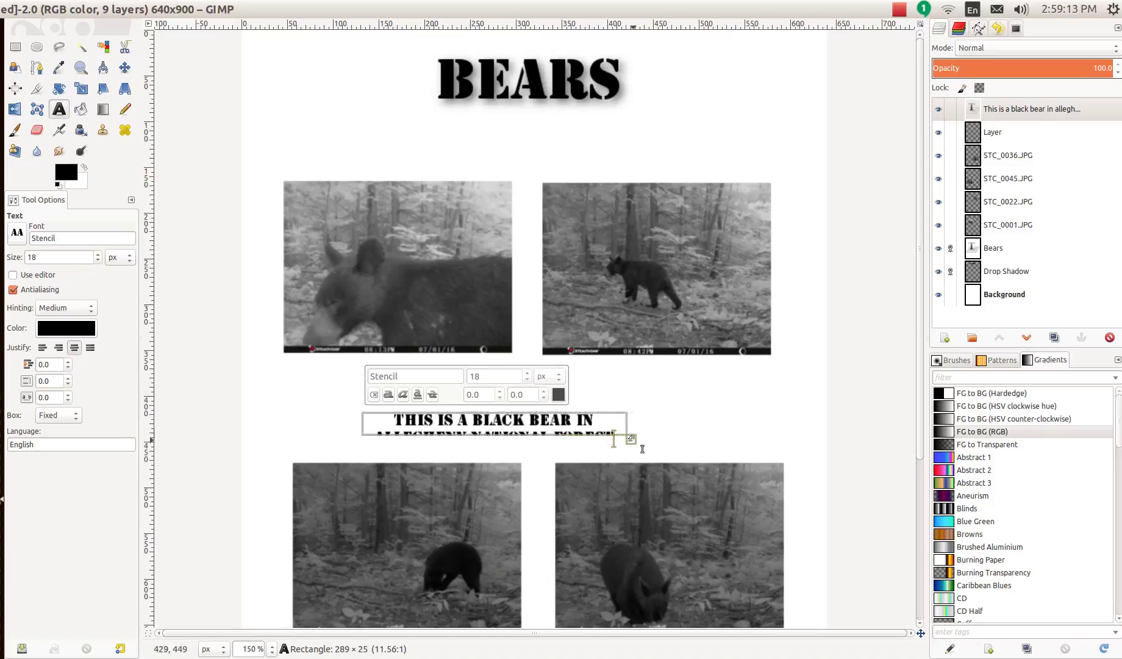
left_click_drag(632, 440, 644, 475)
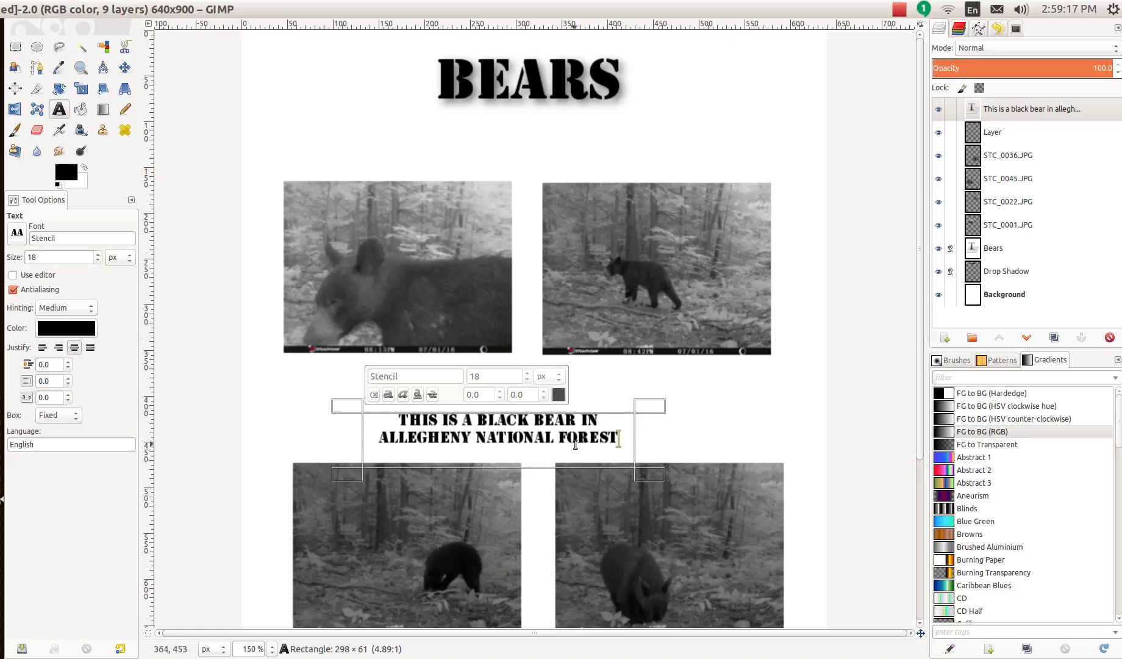
left_click_drag(658, 486, 657, 447)
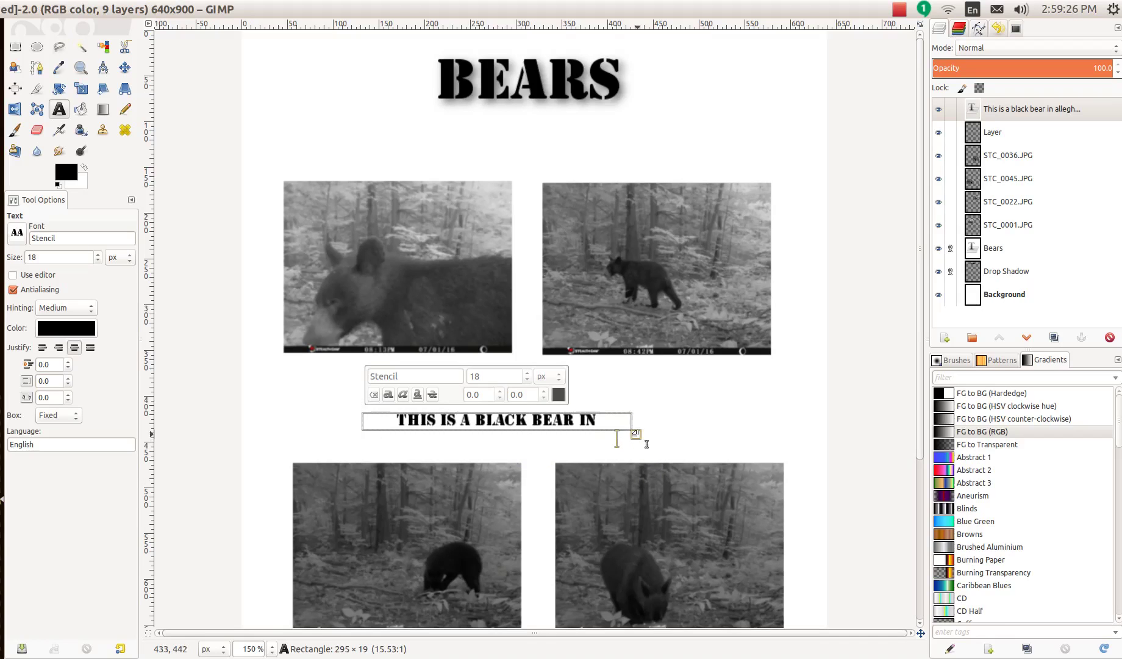
left_click(642, 440)
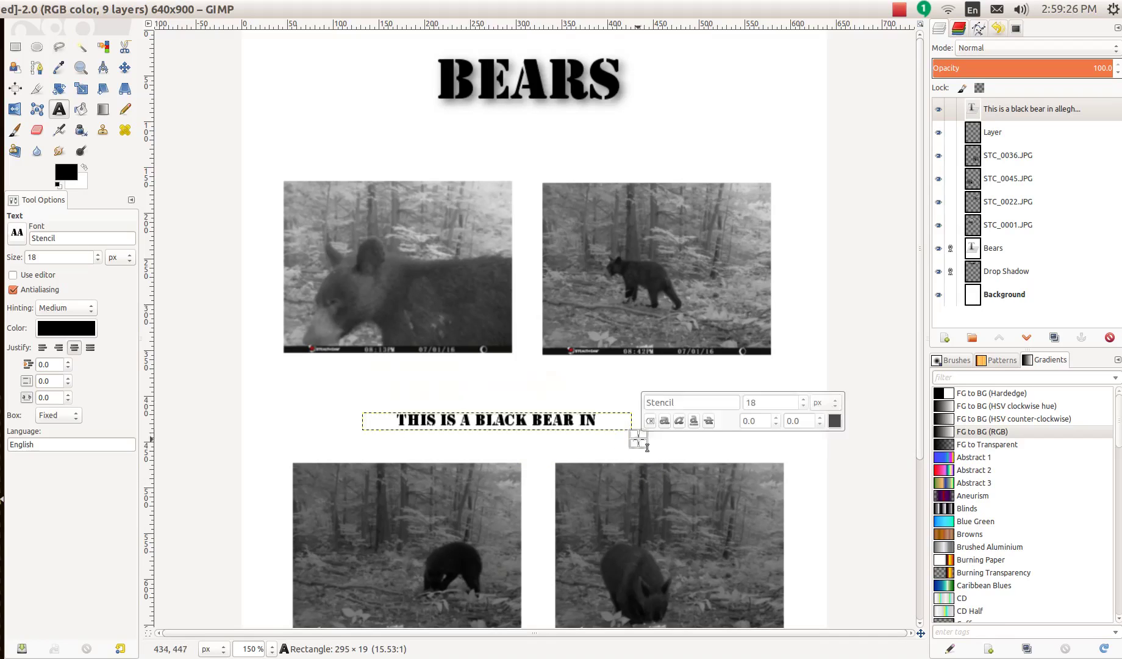
left_click(608, 425)
left_click_drag(639, 433, 655, 472)
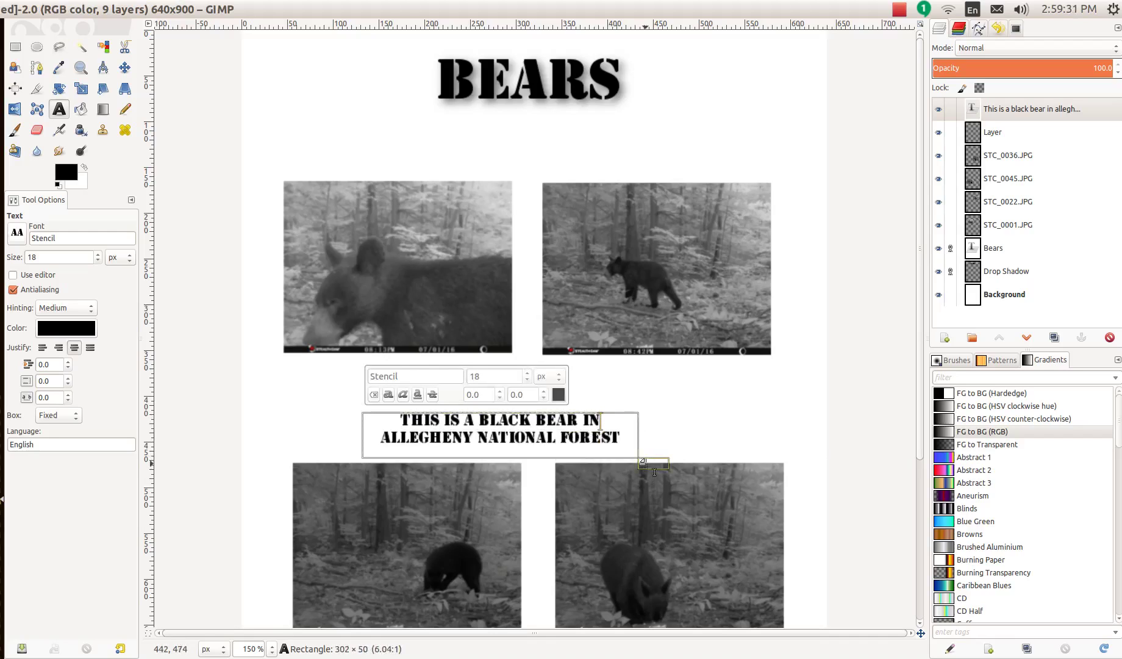
Step: Make the Background layer active and view the page at 100%
left_click(133, 71)
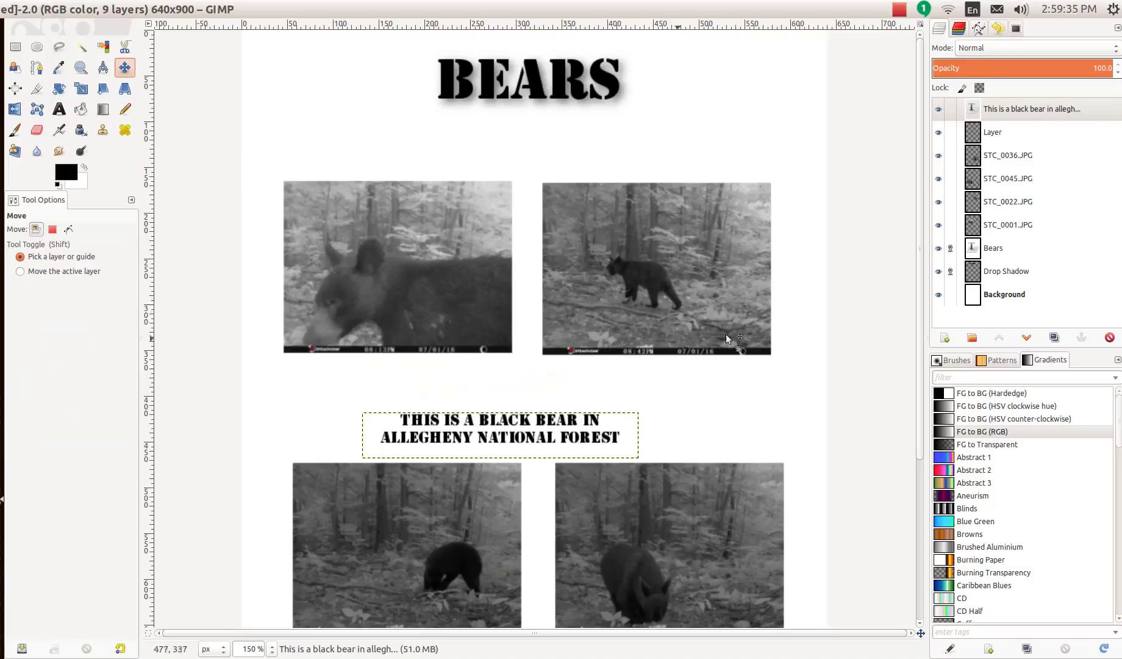
left_click(1006, 296)
key("1")
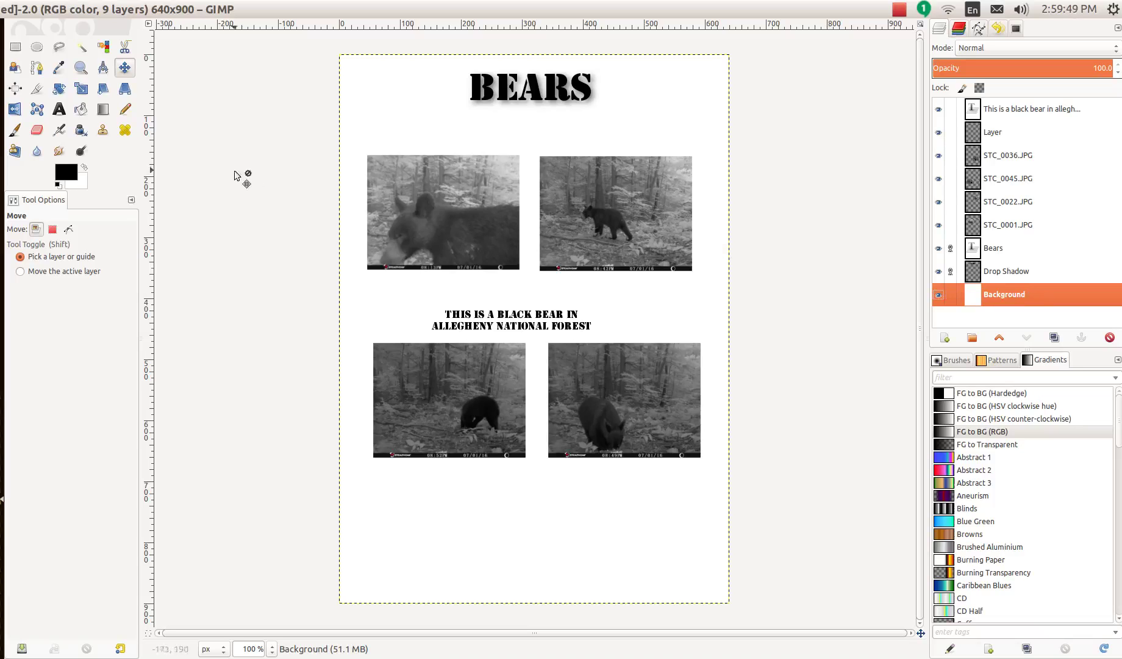
Step: Fill the Background black, then redraw a white-to-black linear gradient fading mid-page
left_click(81, 110)
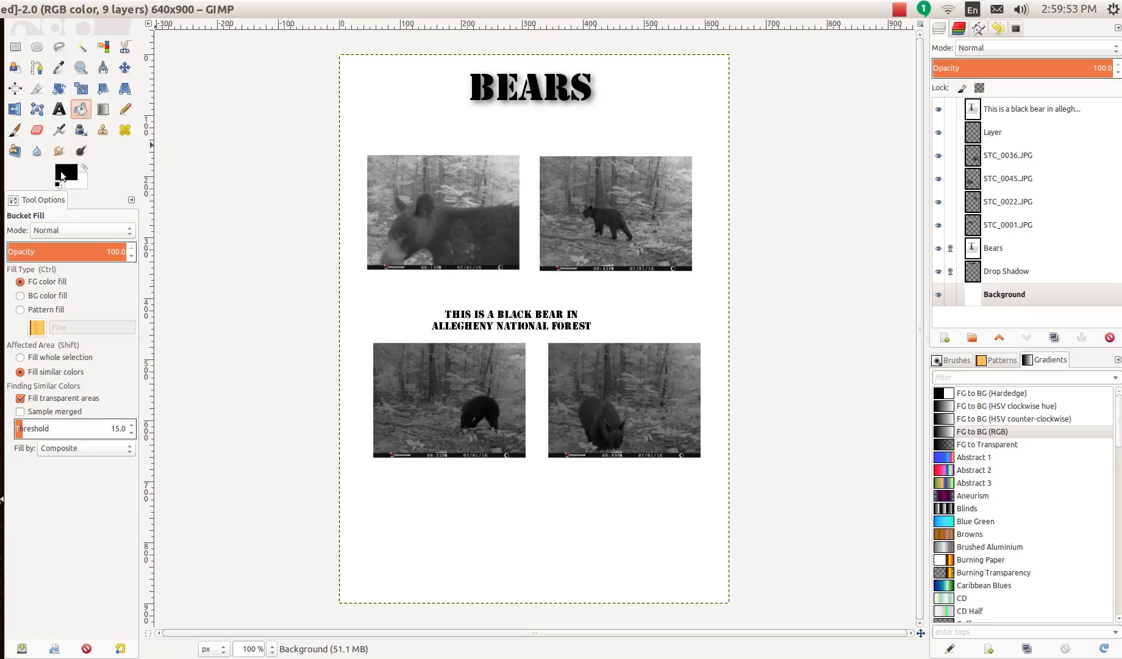
left_click(422, 124)
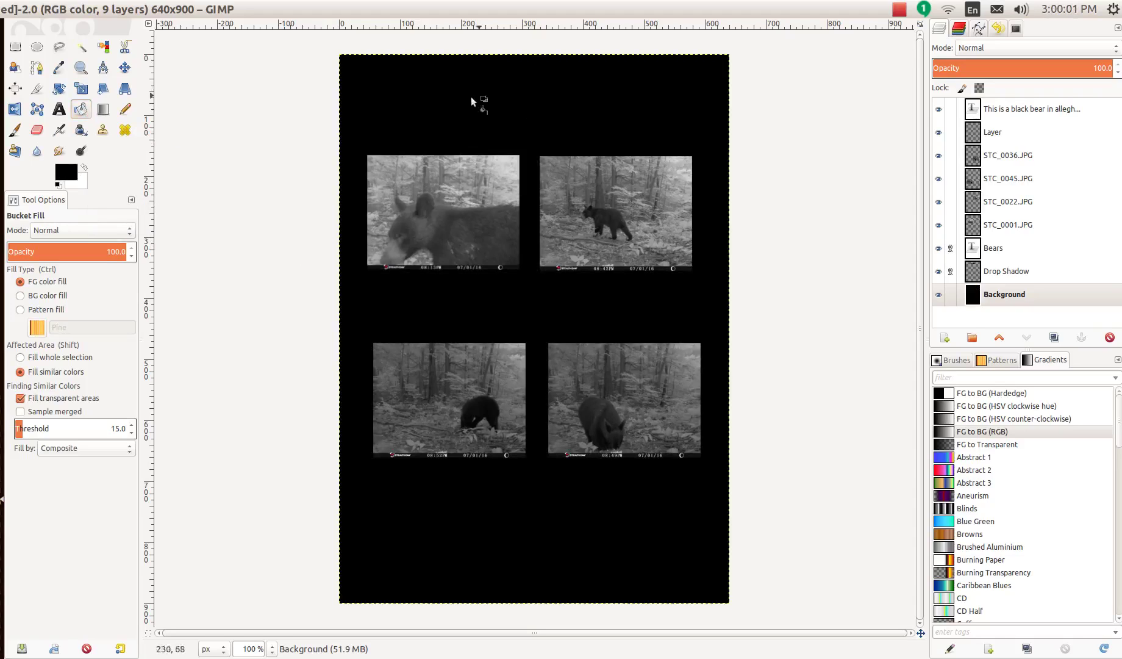
left_click(102, 111)
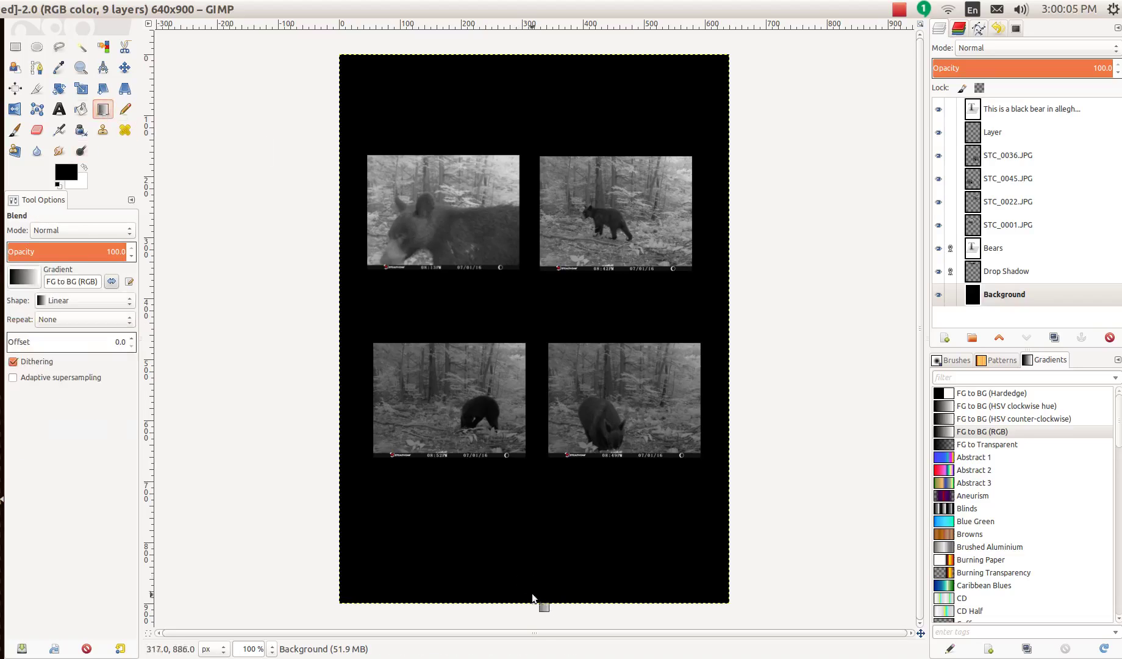
left_click_drag(532, 592, 538, 111)
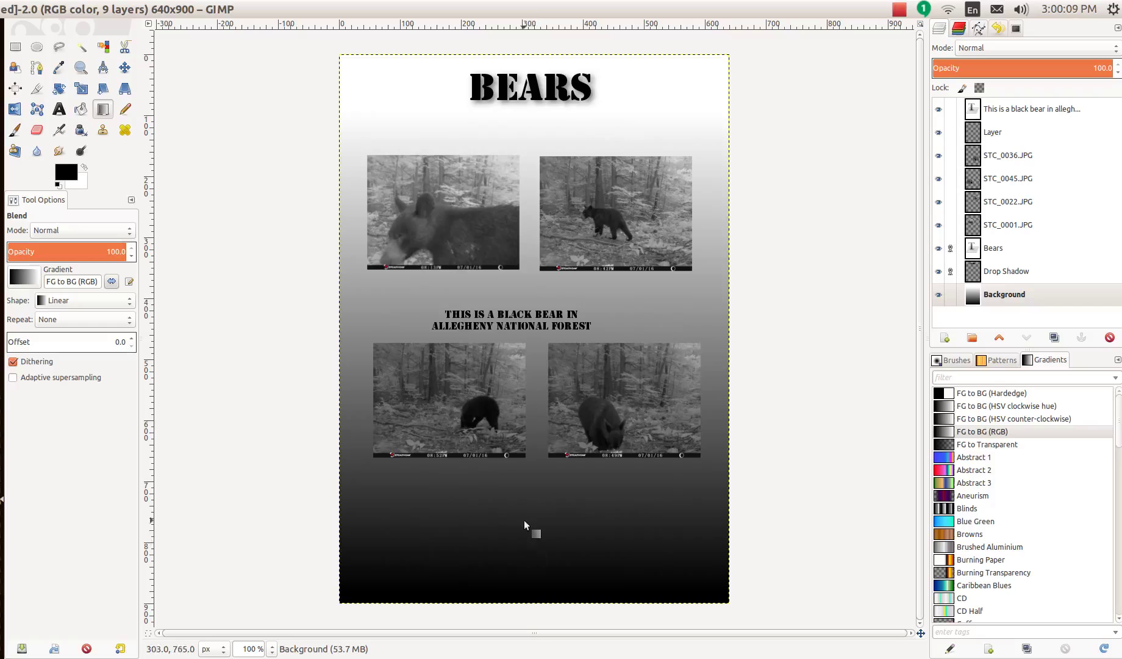
left_click_drag(526, 173, 527, 106)
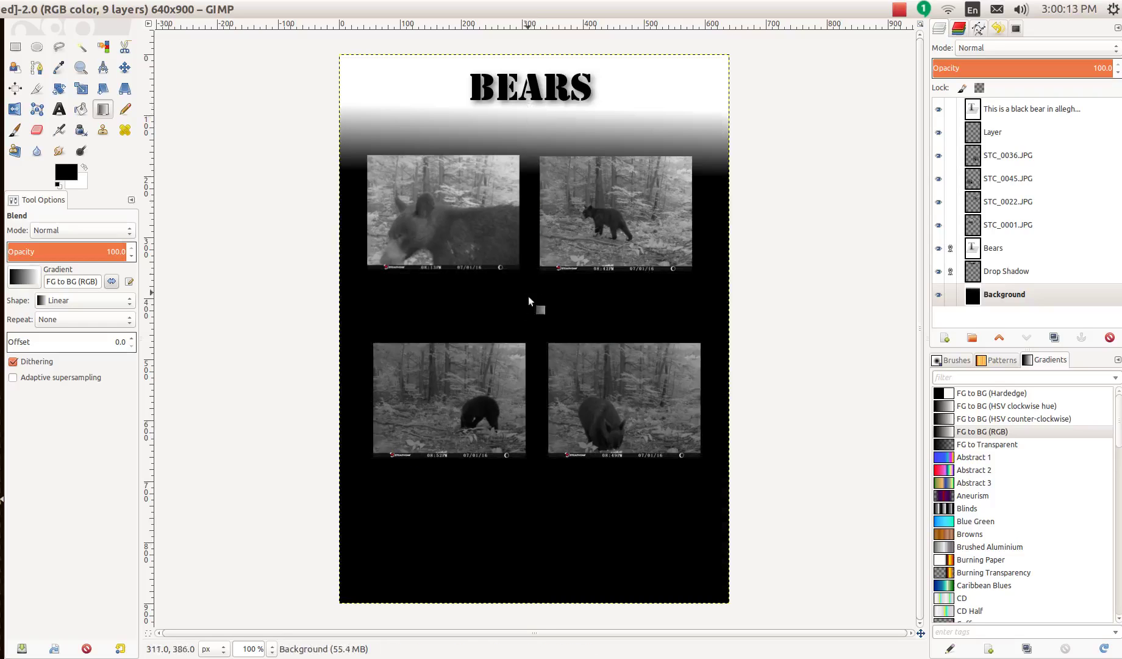
left_click_drag(536, 362, 535, 140)
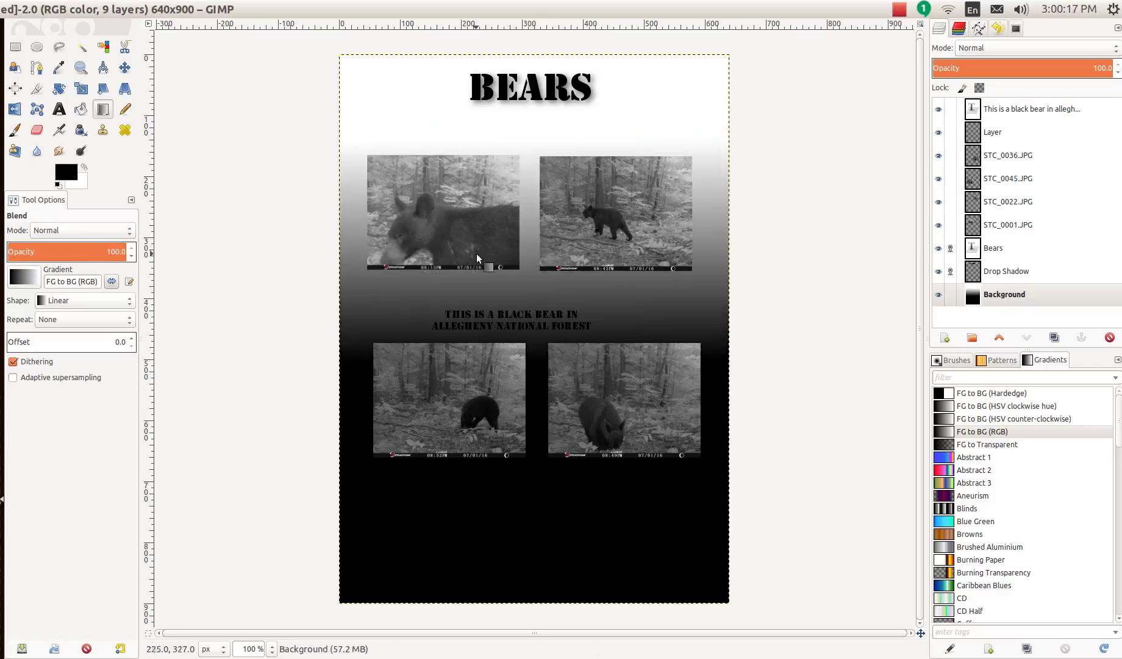
Step: Try the Abstract 2 gradient on the background, then set the foreground to red
left_click(22, 279)
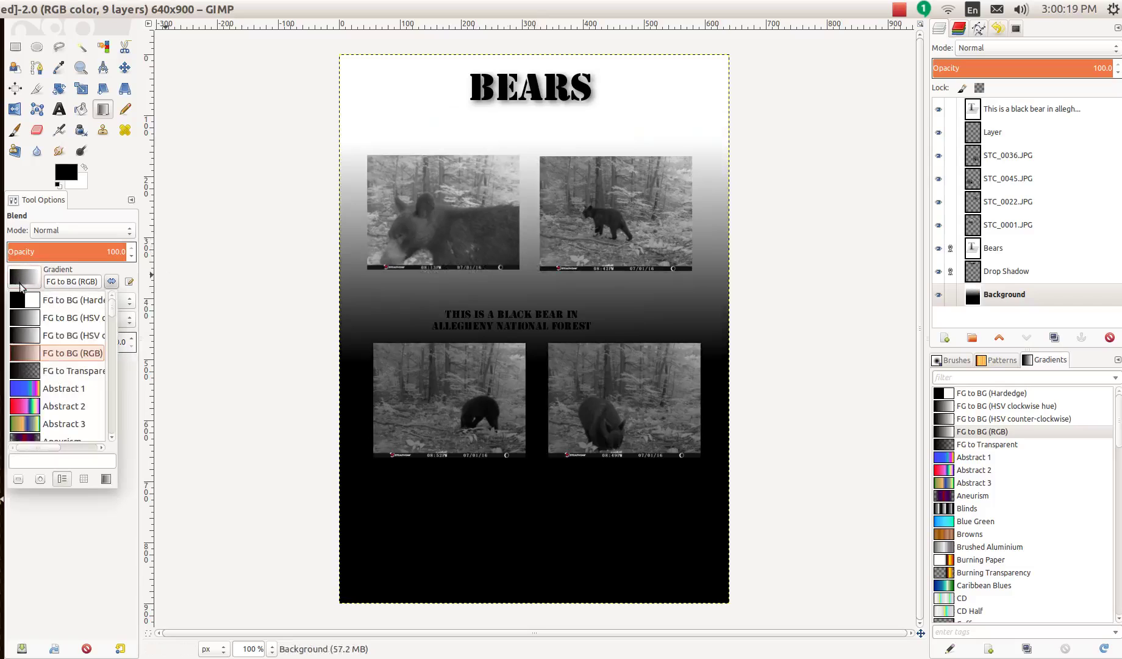
left_click(23, 407)
left_click_drag(498, 487, 512, 210)
left_click(69, 175)
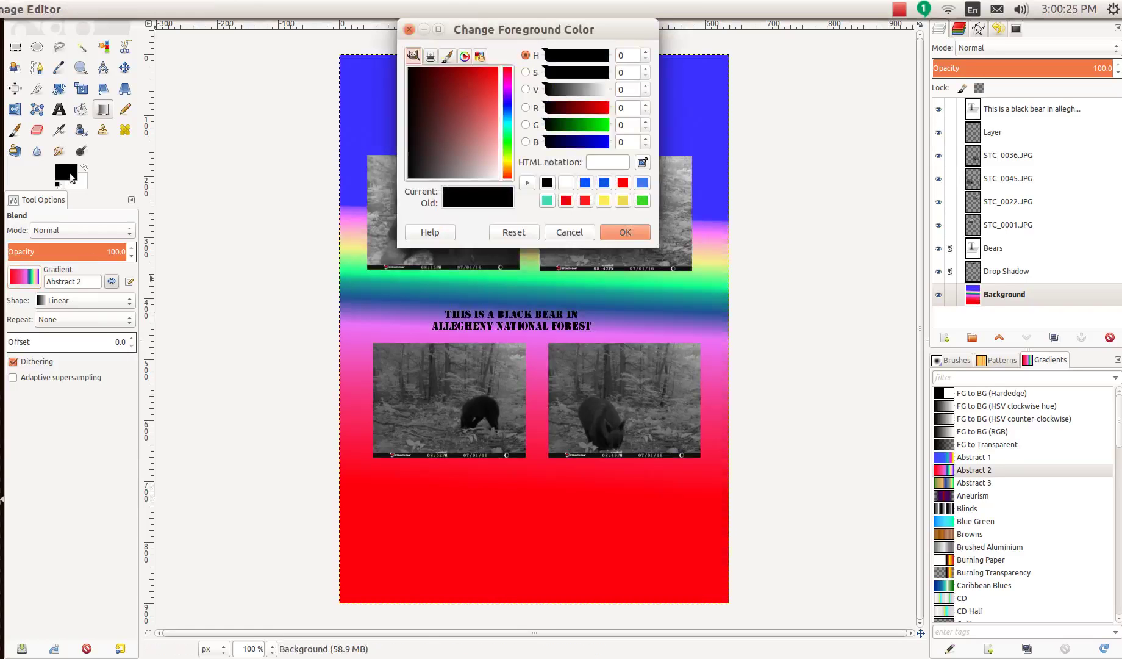
left_click(486, 79)
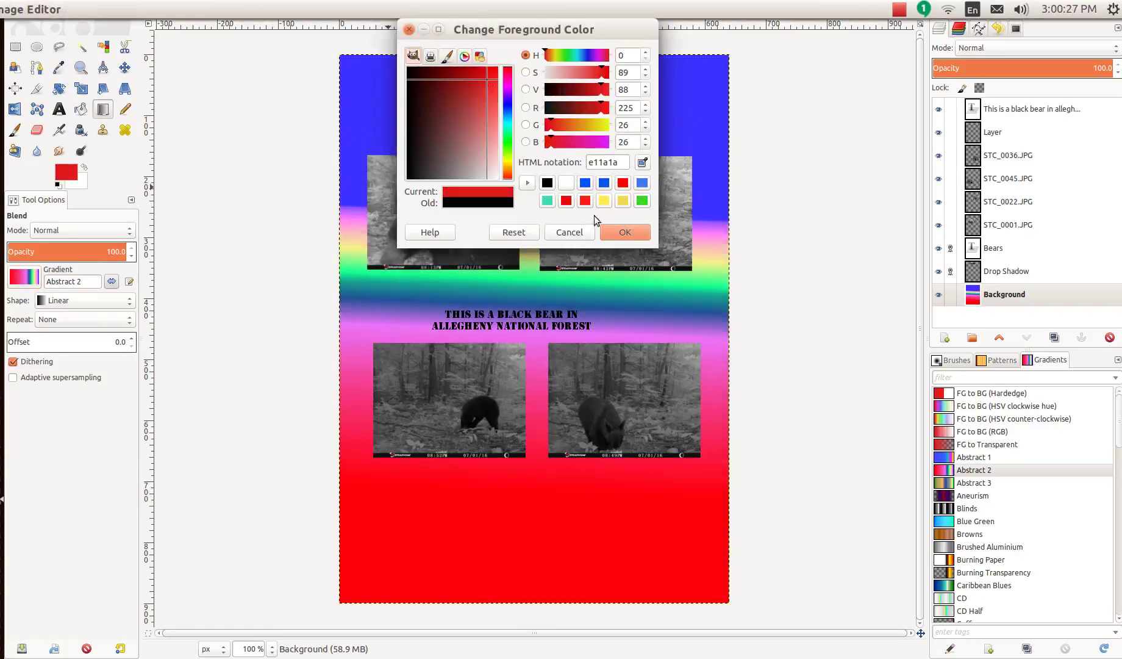
left_click(626, 232)
Step: Draw a radial FG to BG (Hardedge) red disc behind the caption
left_click(29, 282)
left_click(59, 308)
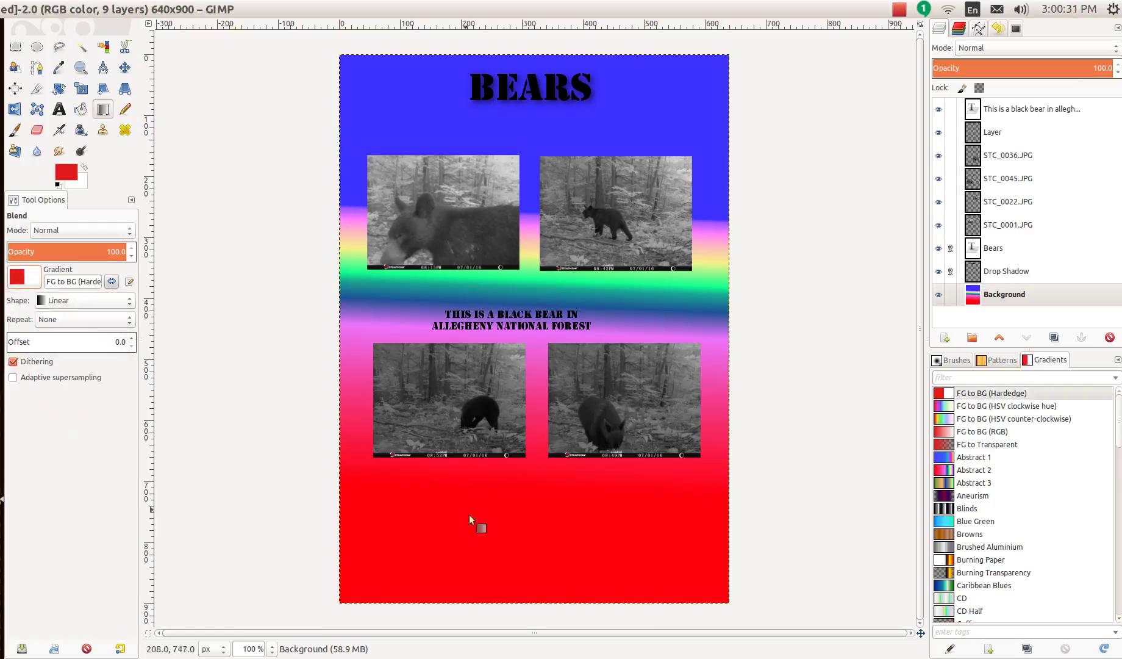
left_click_drag(494, 534, 525, 345)
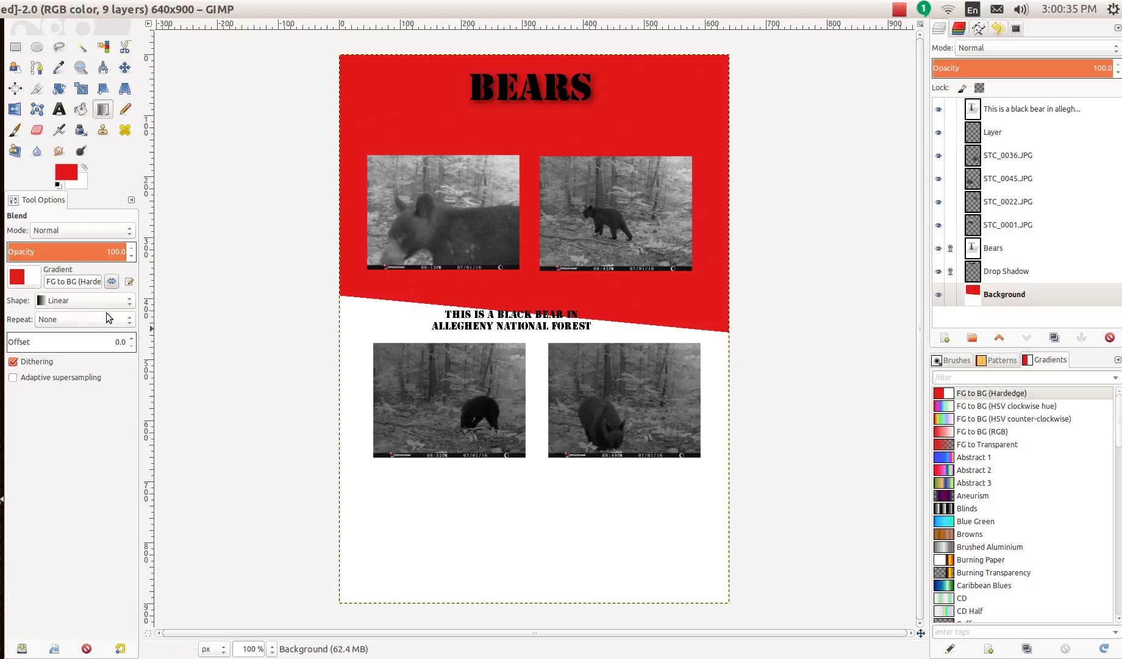
left_click(70, 304)
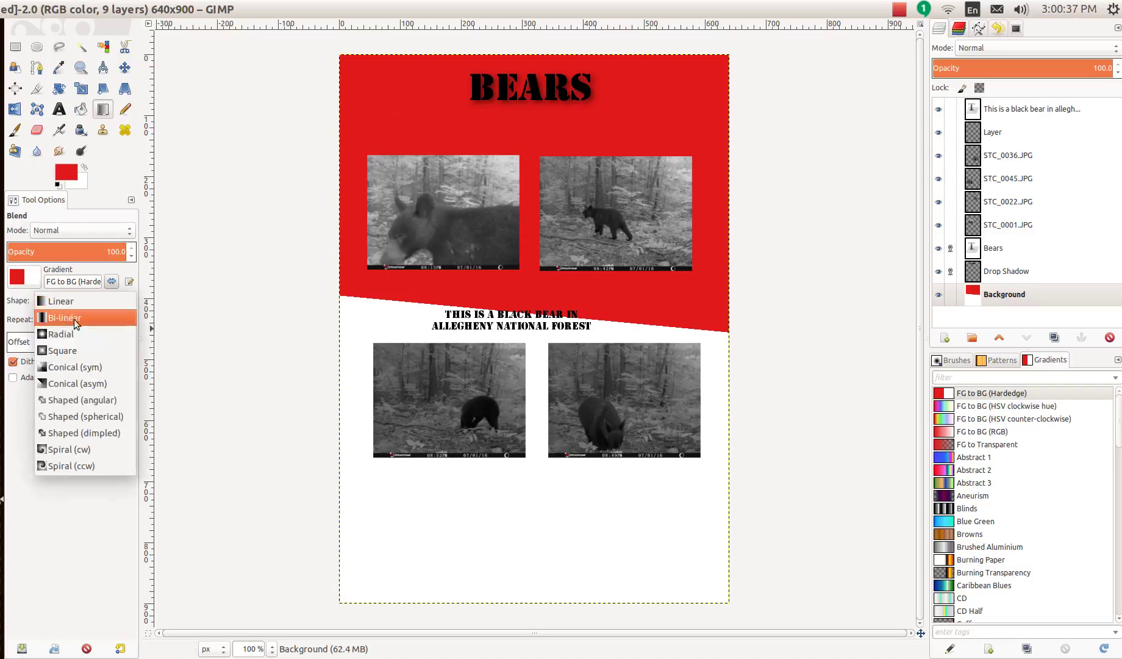
left_click(61, 334)
left_click_drag(525, 297, 397, 341)
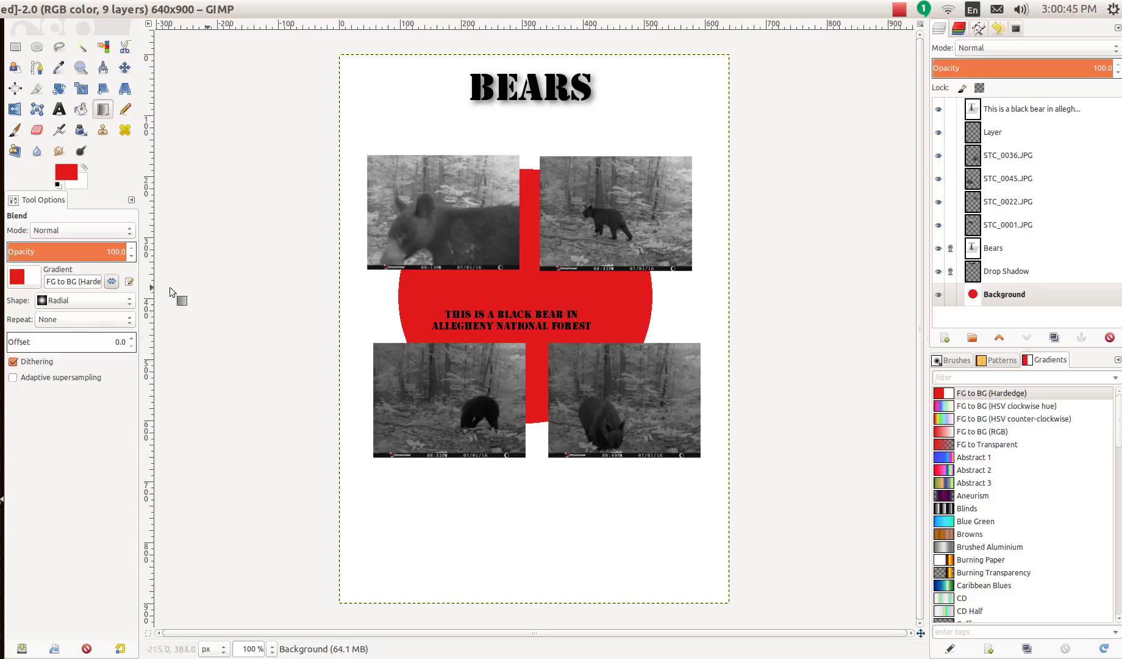
left_click(32, 278)
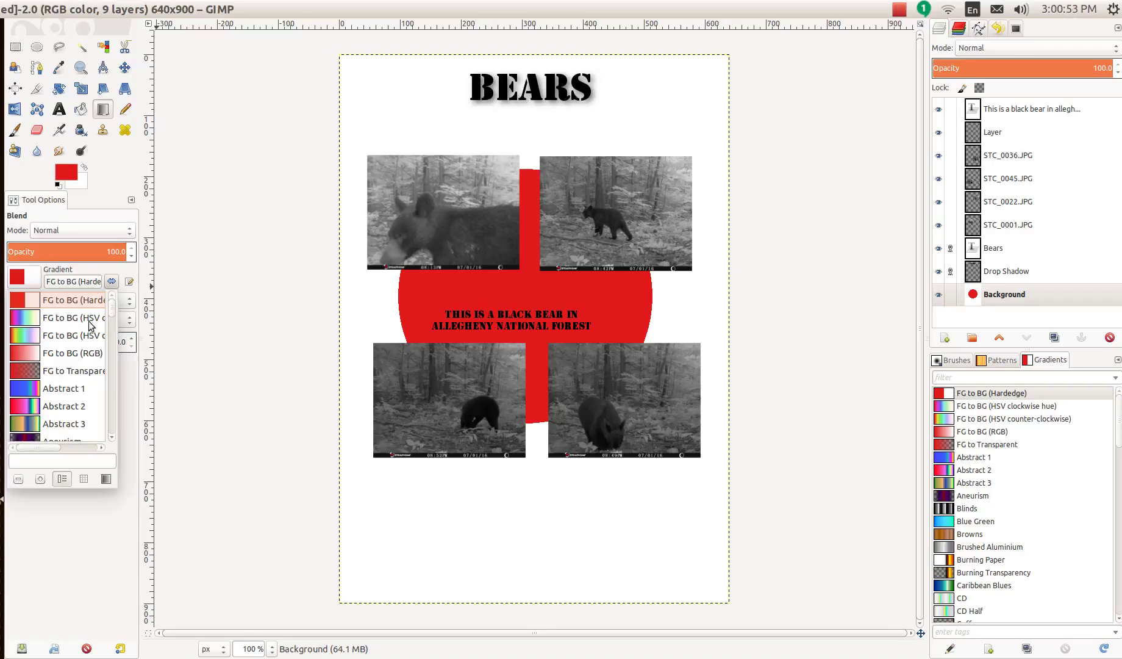
Step: Redraw a soft FG to BG (RGB) radial glow, then set the foreground to black
left_click(75, 355)
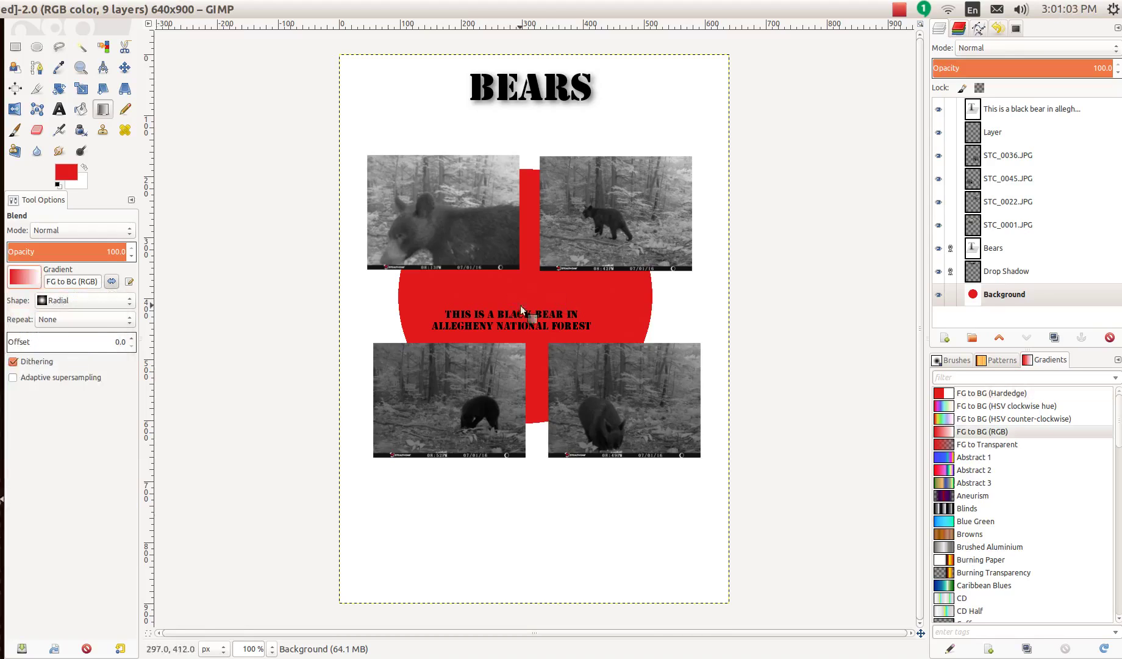
left_click_drag(522, 310, 439, 460)
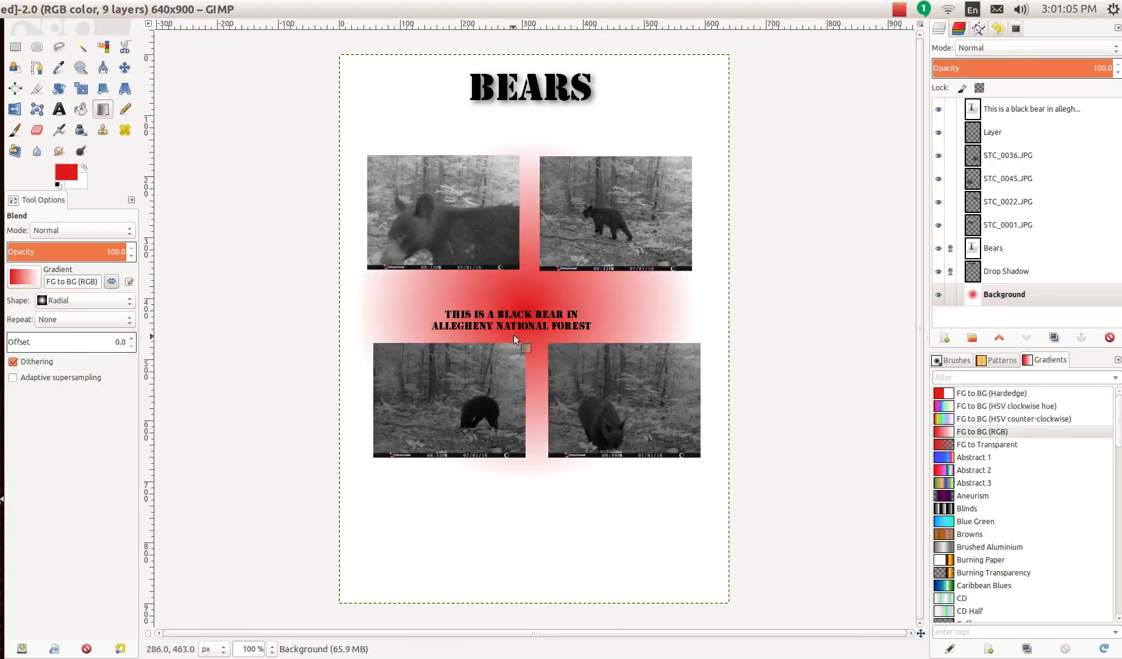
left_click_drag(523, 318, 258, 533)
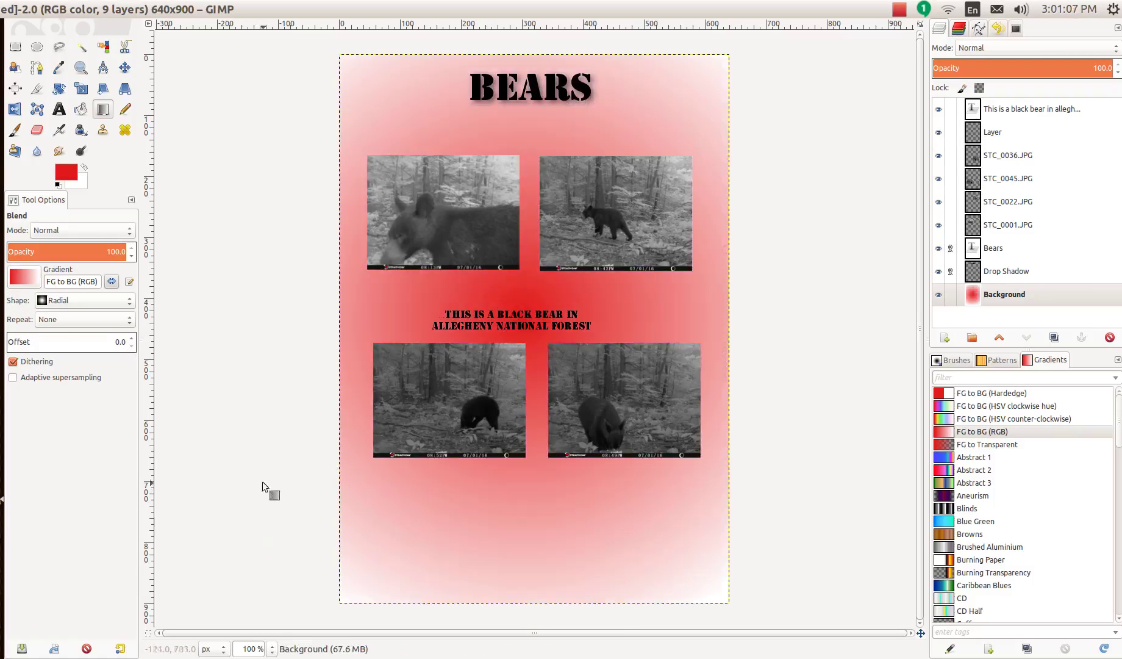
left_click(64, 174)
left_click(406, 181)
left_click(625, 233)
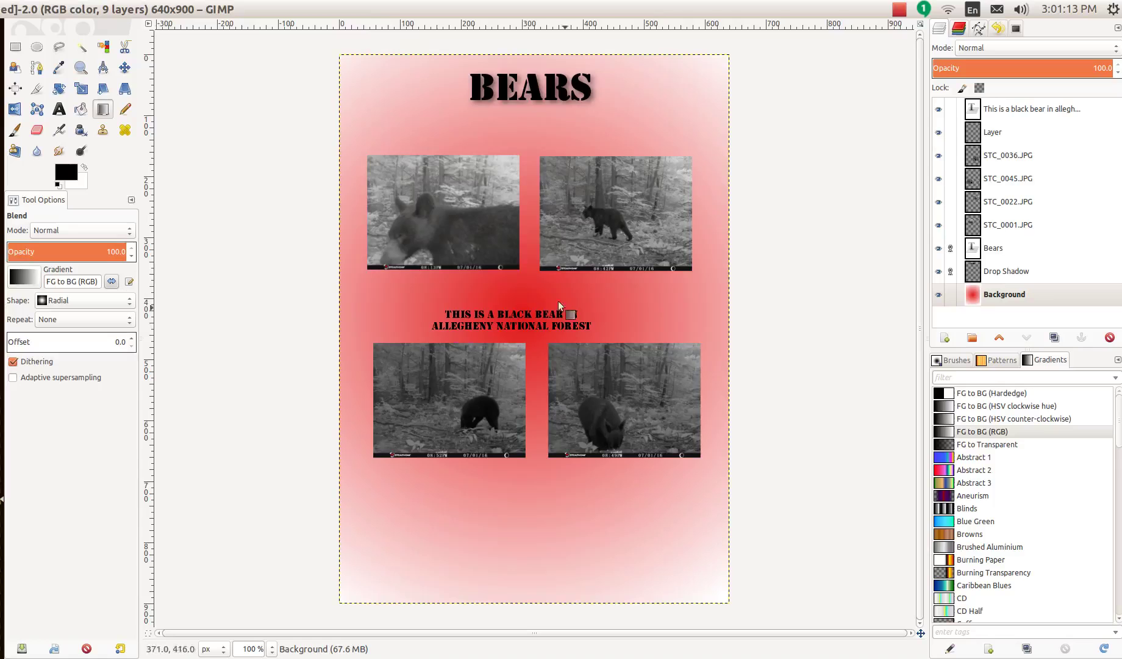
Step: Reverse the radial gradient so it is white at the caption, fading to black edges
left_click_drag(525, 311, 327, 533)
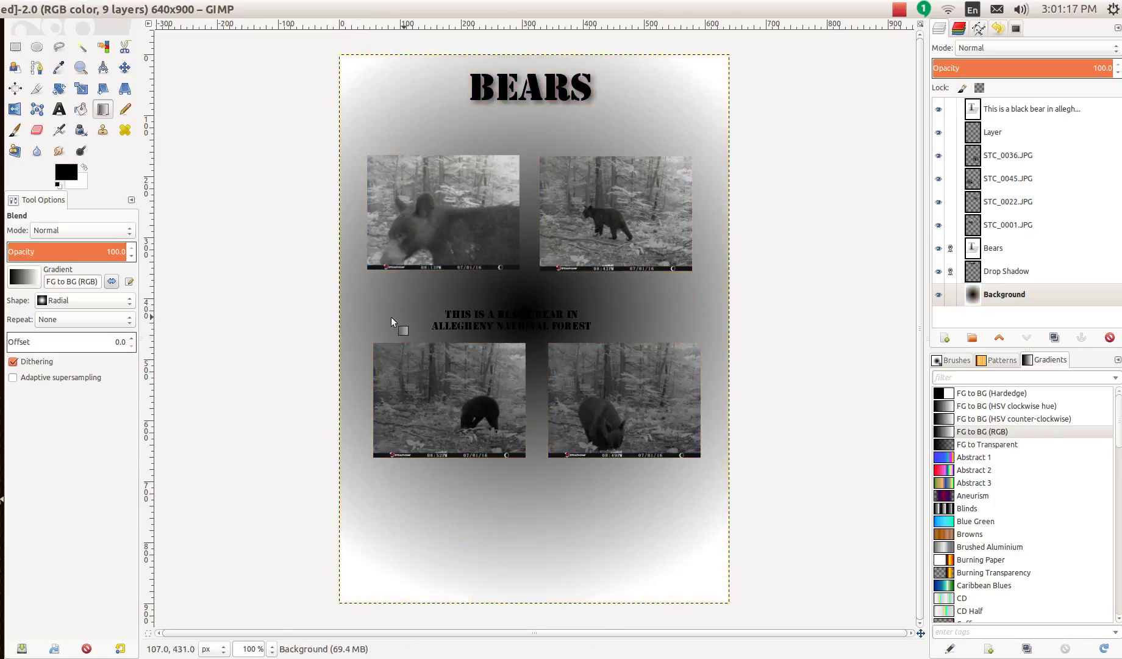
left_click(114, 283)
left_click_drag(532, 302, 343, 527)
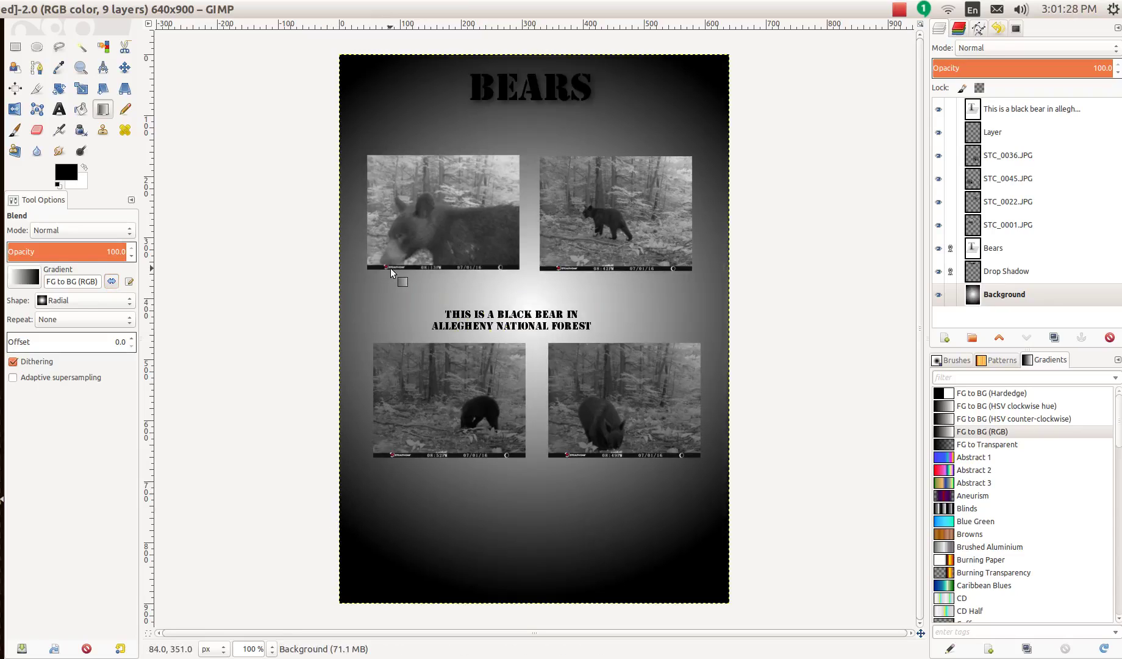
left_click(124, 67)
left_click_drag(516, 315, 523, 313)
key("ctrl+z")
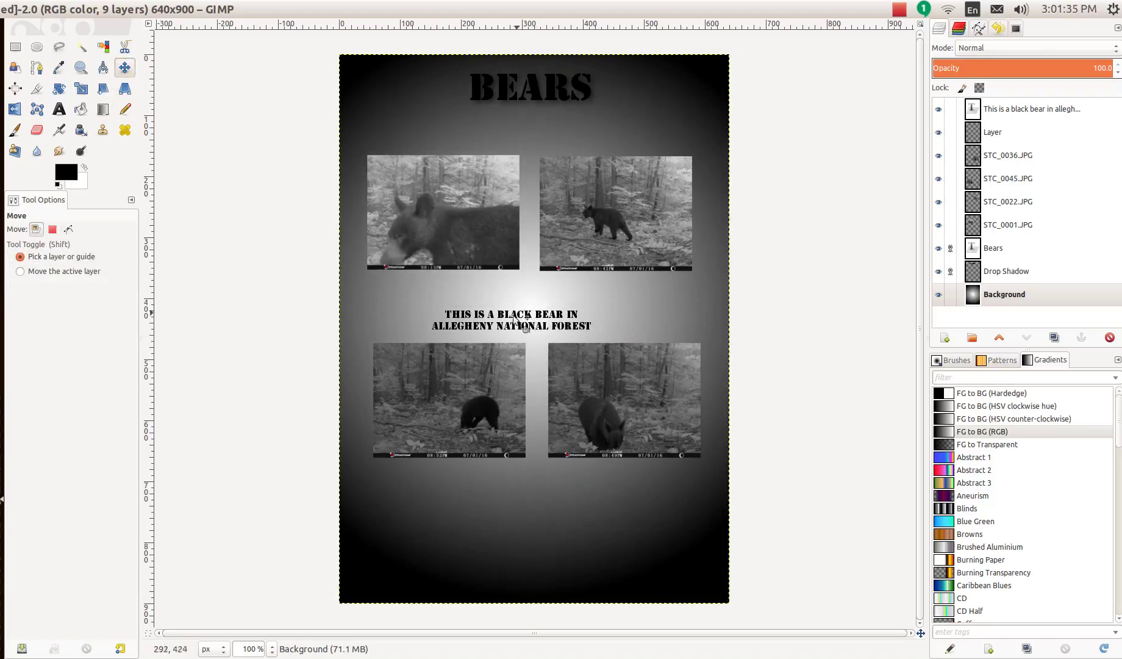
Step: Try moving the caption up and right, undoing an accidental Background shift
scroll(534, 329, "up", 3)
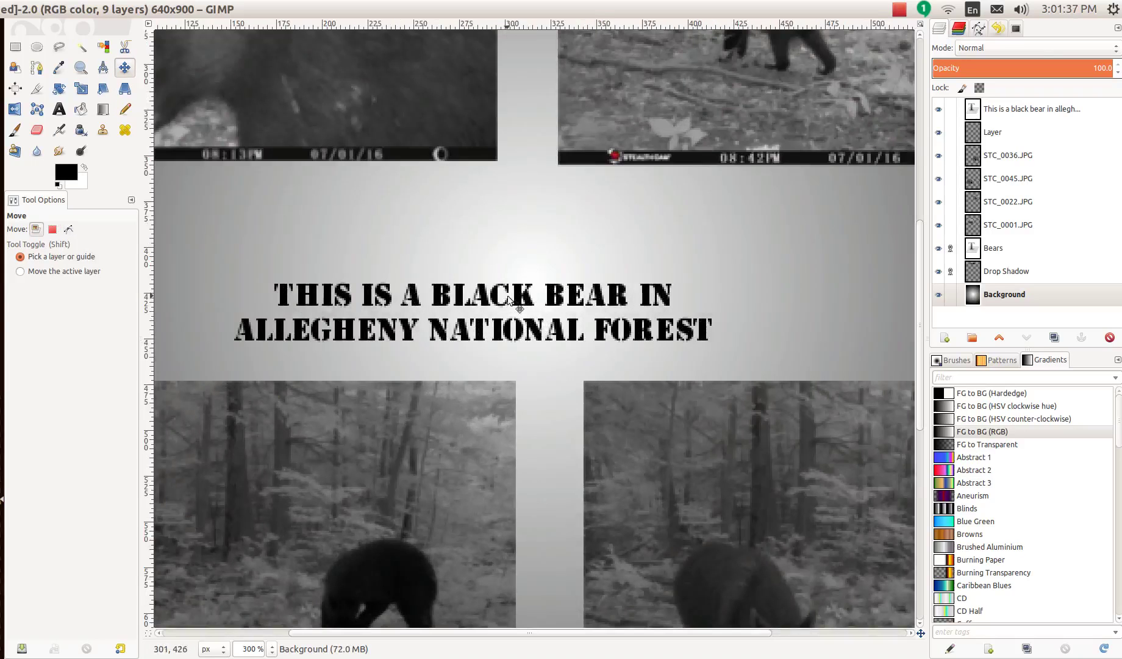
scroll(510, 301, "down", 1)
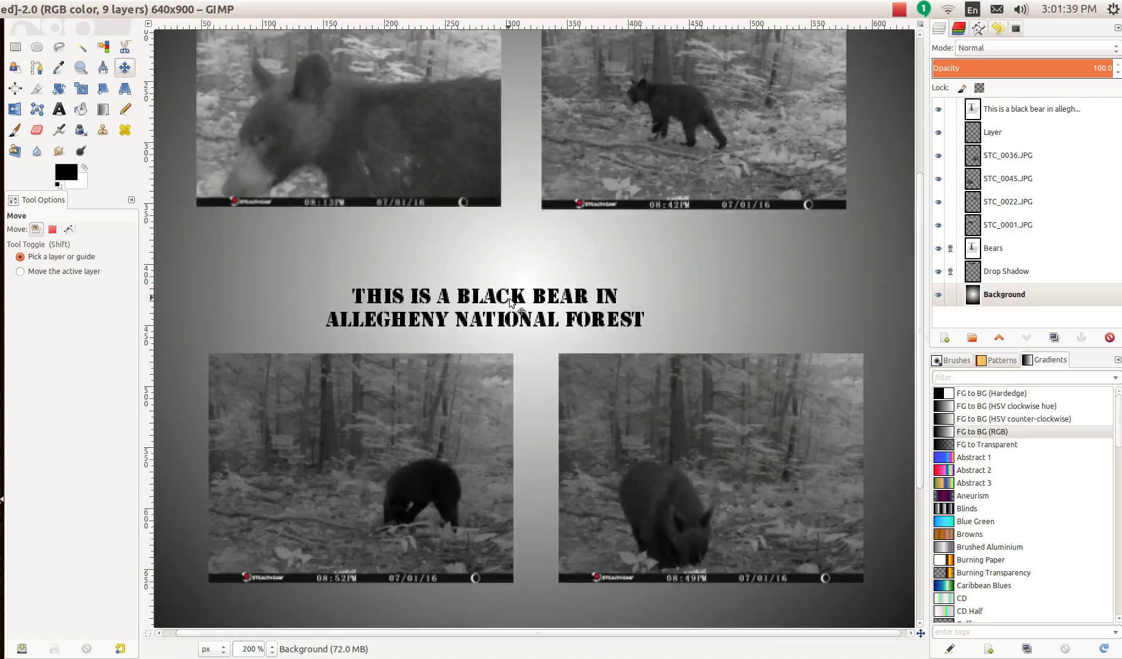
scroll(547, 301, "down", 3)
left_click_drag(545, 321, 566, 335)
left_click(550, 318)
key("ctrl+z")
Step: Drag the caption text layer up and right, then view the poster at 100%
scroll(553, 310, "up", 4, "ctrl")
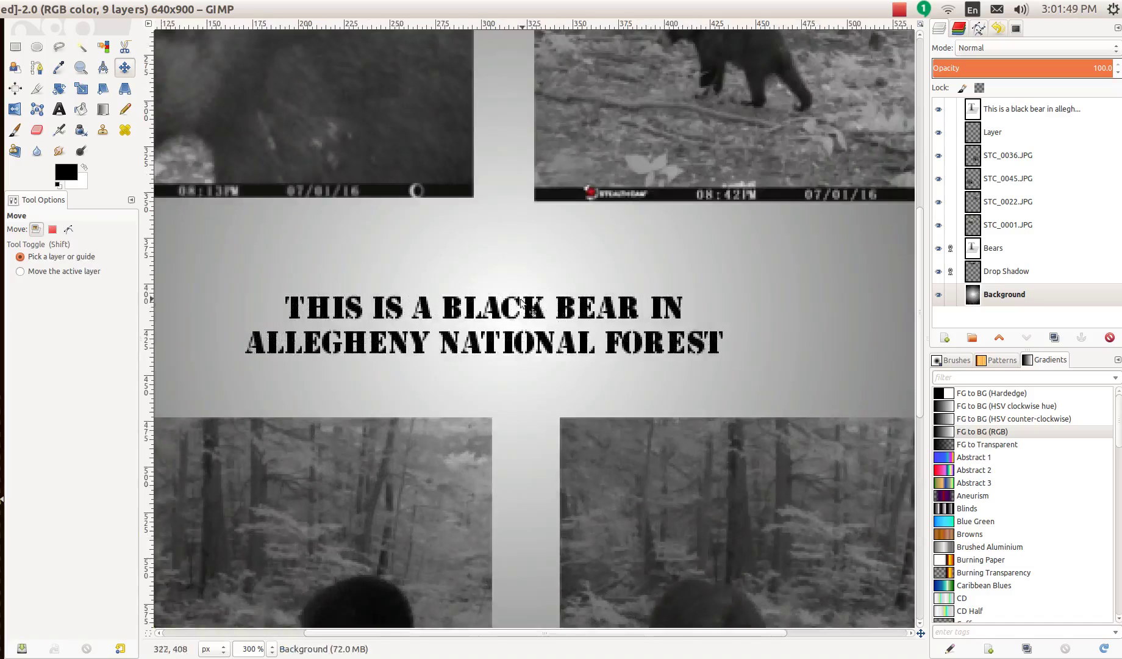
left_click(496, 311)
left_click_drag(495, 311, 520, 303)
left_click(519, 303)
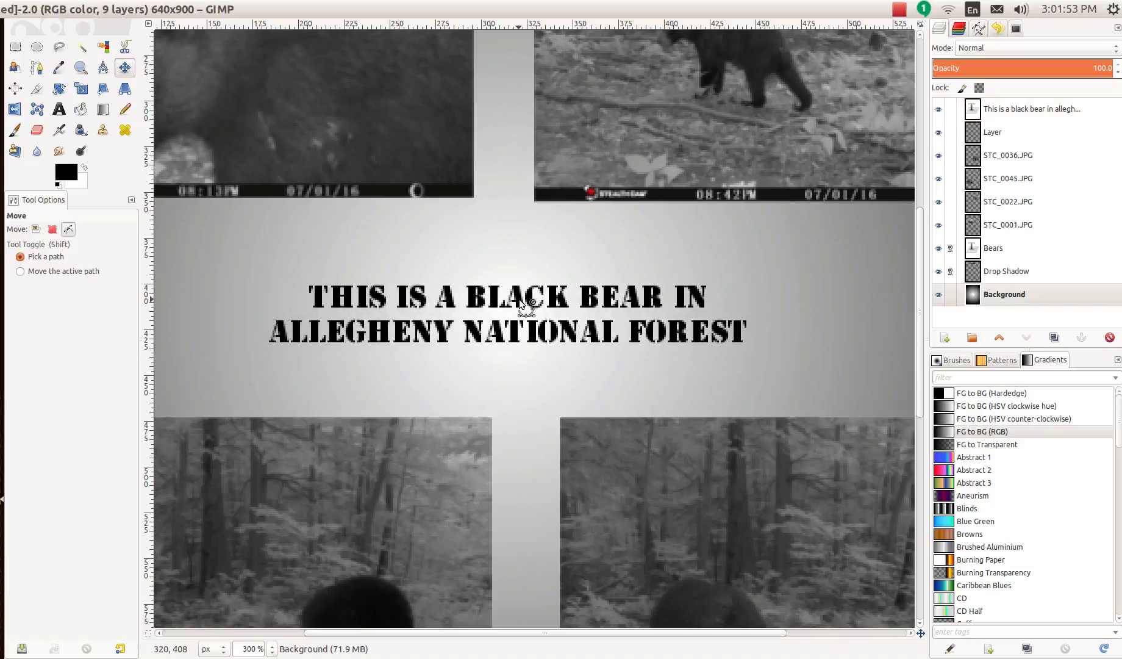
scroll(519, 303, "down", 5)
scroll(520, 303, "up", 5)
key("1")
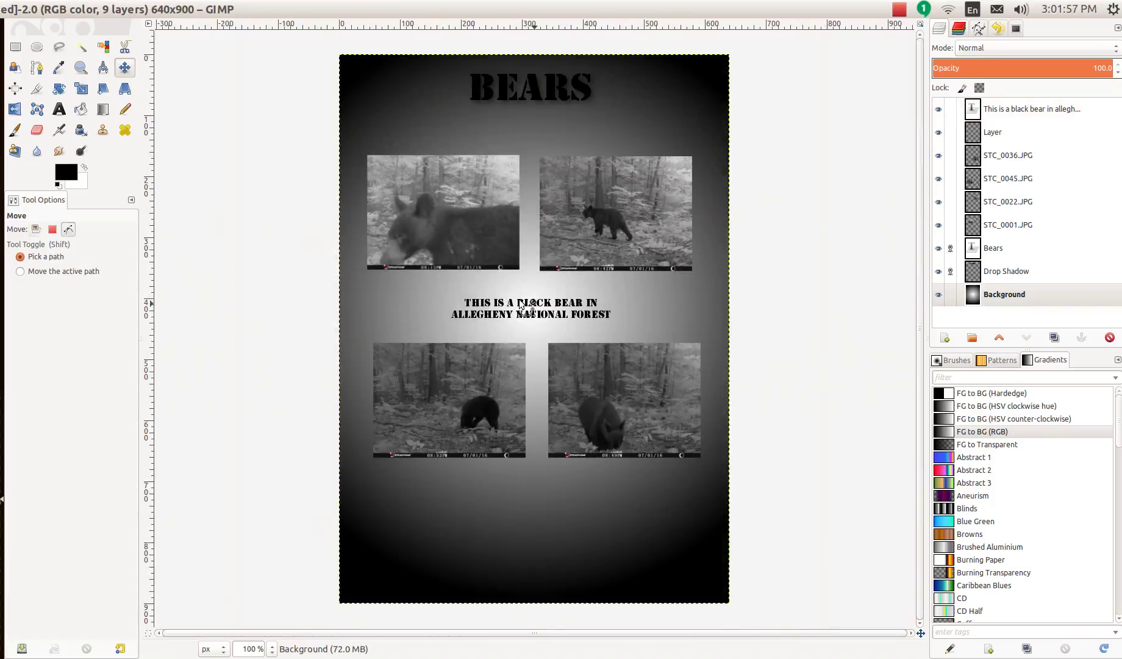
scroll(519, 303, "down", 2)
scroll(520, 303, "up", 2)
scroll(520, 303, "down", 2)
scroll(520, 303, "up", 2)
key("alt")
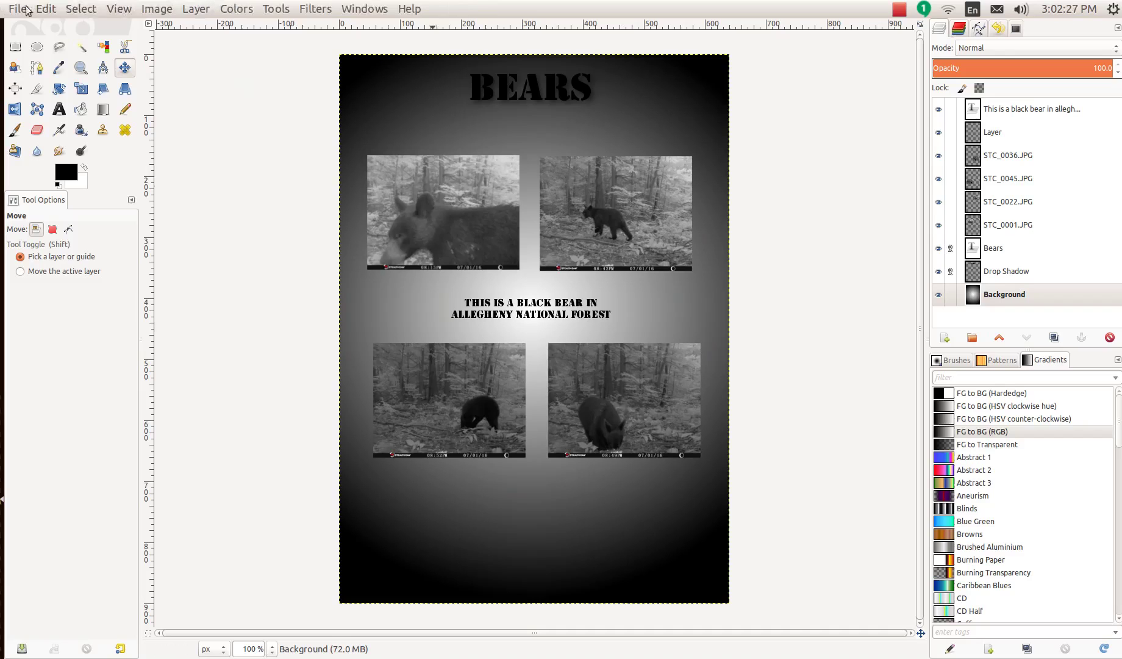
Step: Export the poster as bears.png to the Desktop and restore the GIMP window
left_click(15, 9)
left_click(71, 192)
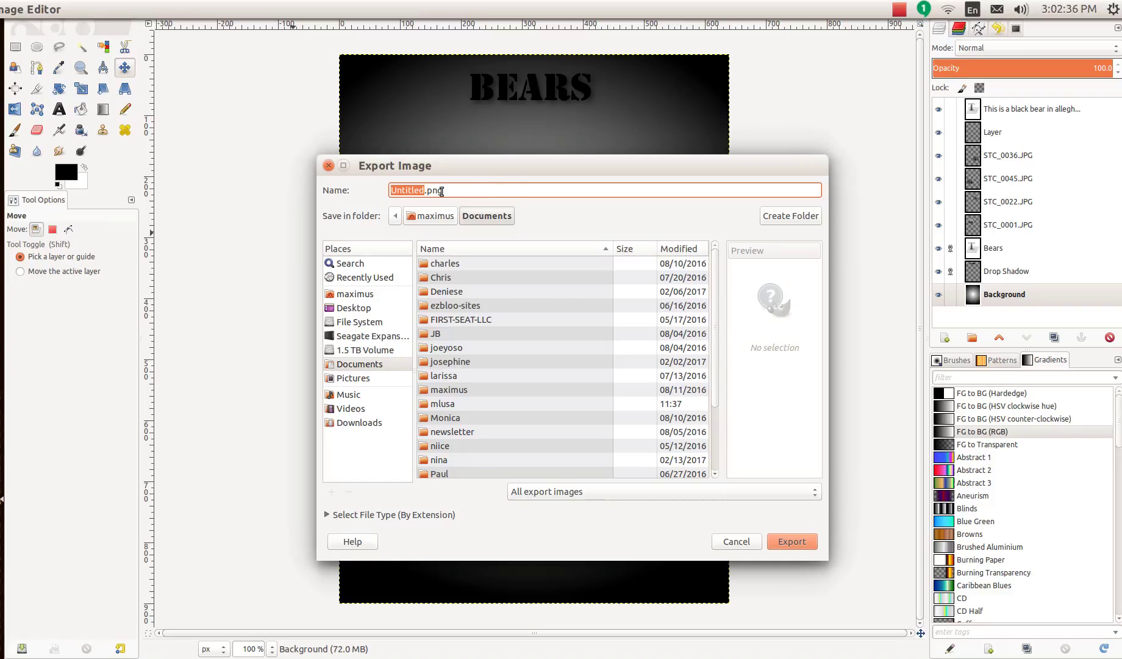
left_click(404, 191)
double_click(404, 191)
type("bears")
left_click(352, 307)
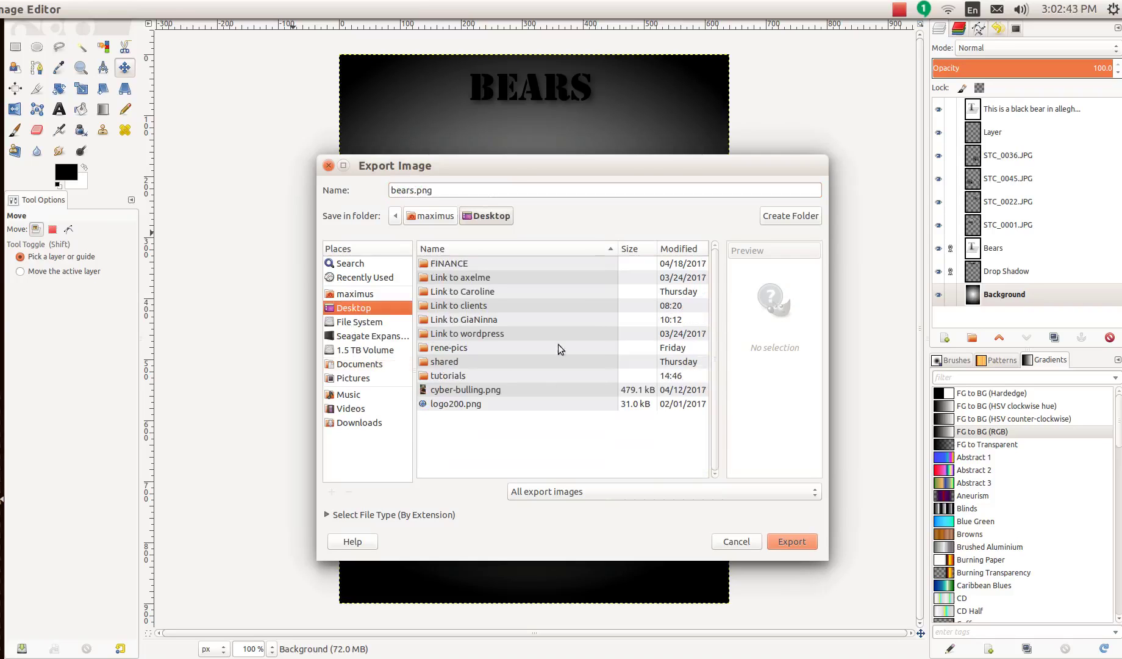
left_click(793, 542)
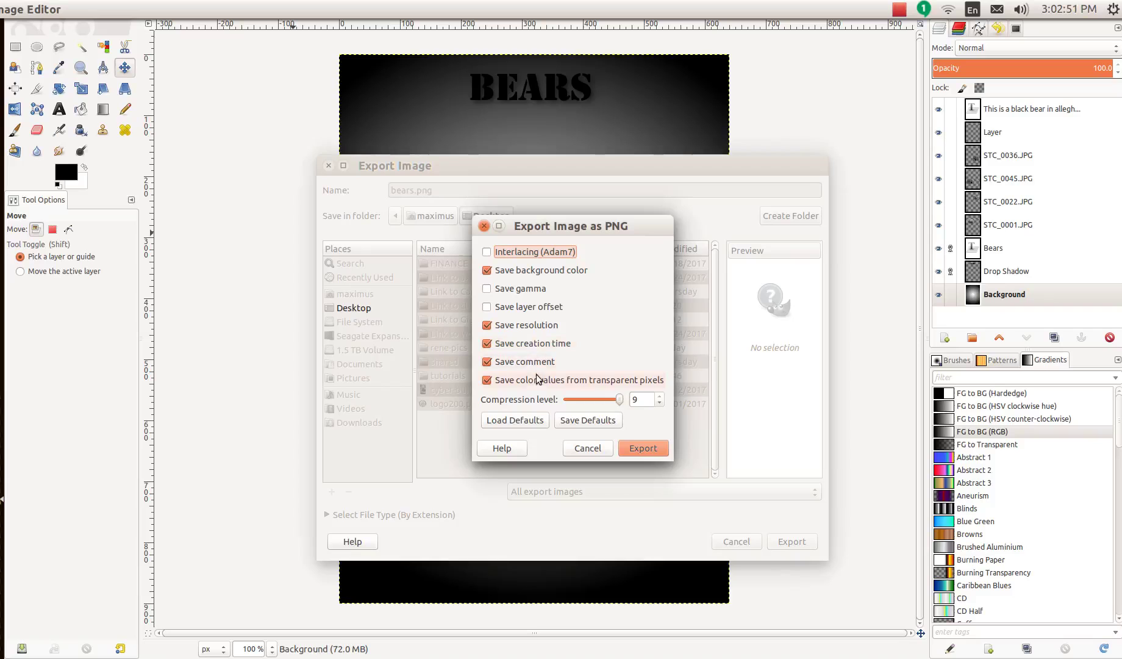
left_click(646, 455)
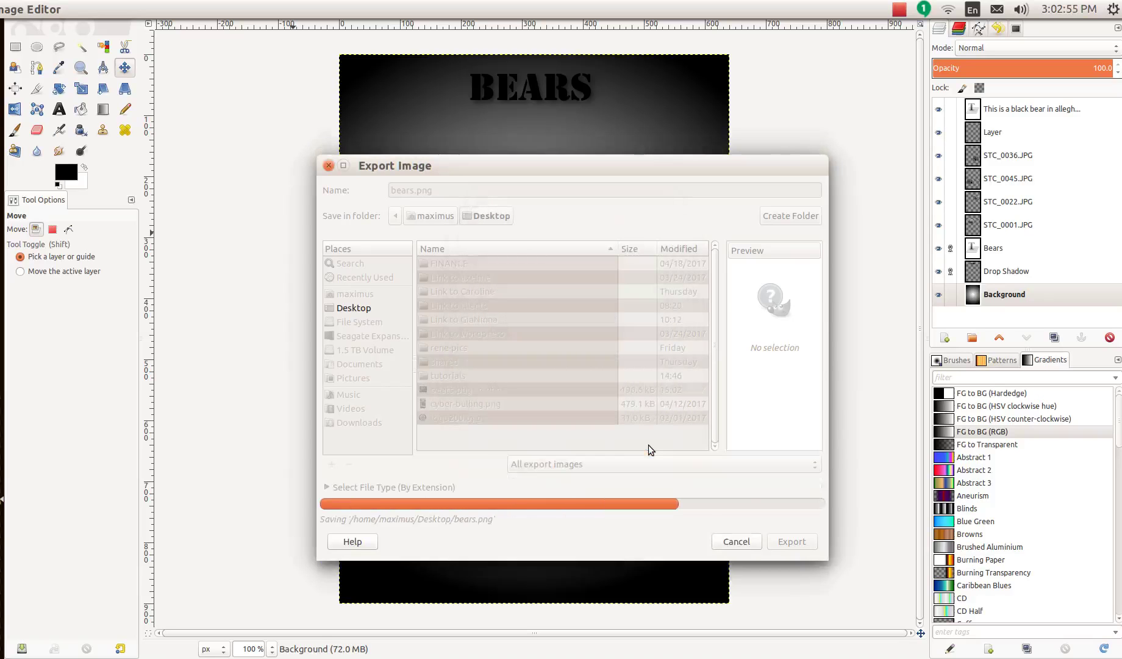
left_click_drag(521, 6, 697, 252)
key("ctrl+super+d")
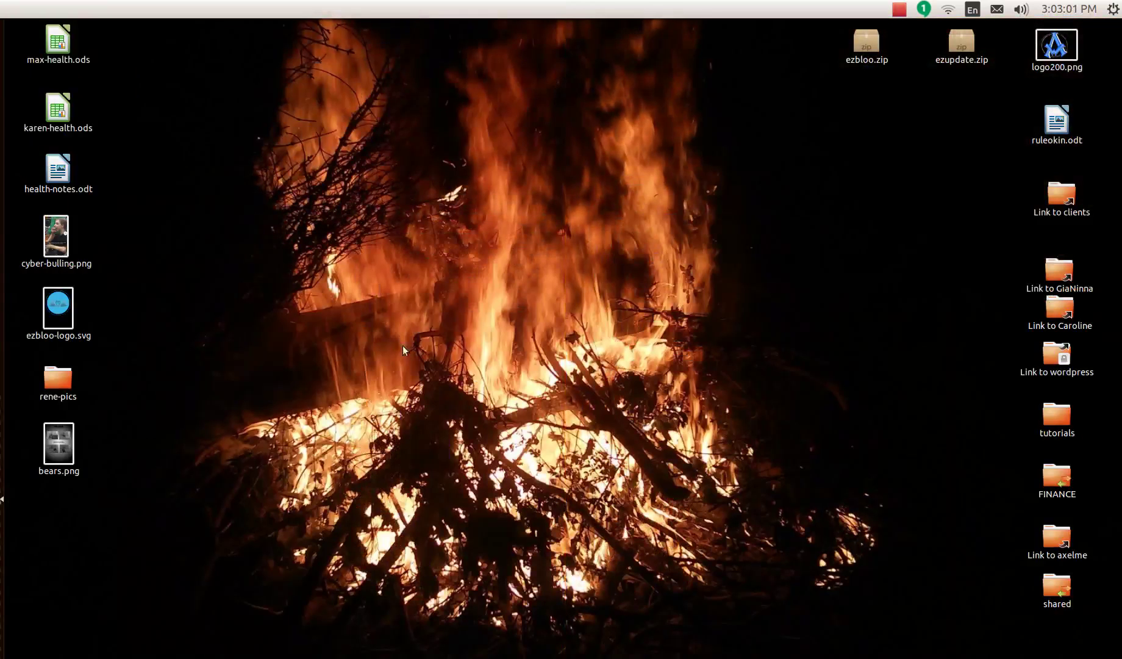
double_click(53, 445)
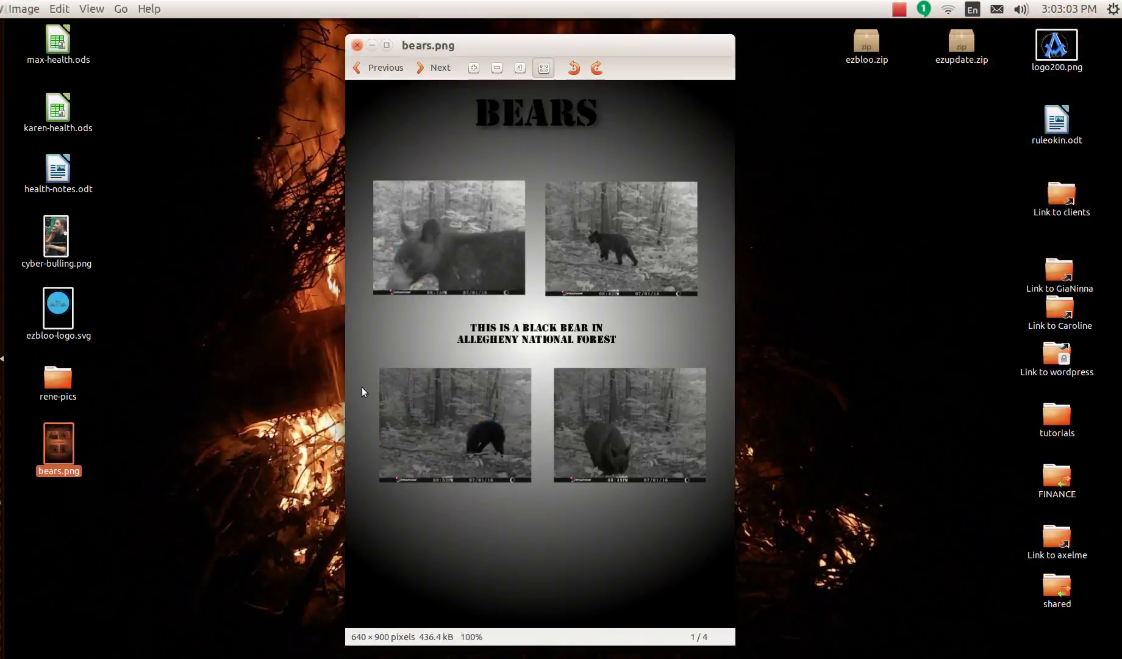